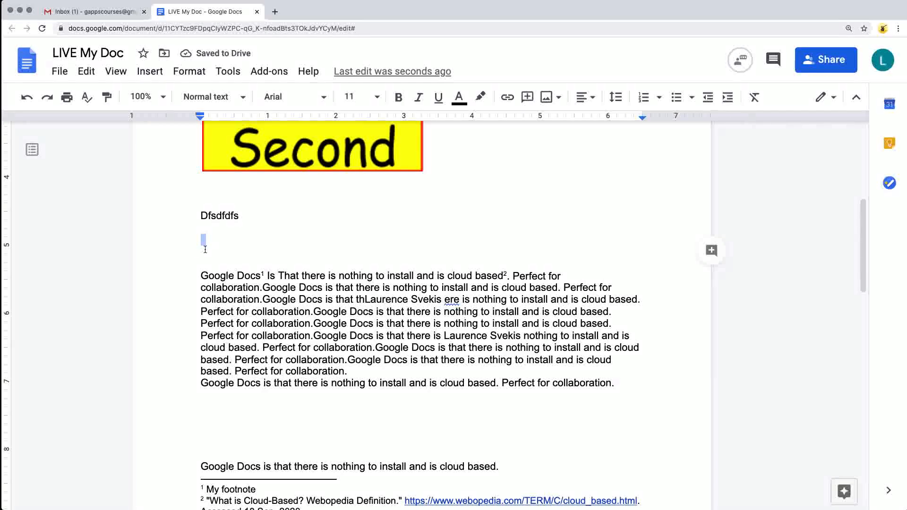
Insert the image web1.png from the computer on the empty line below "Dfsdfdfs".
{"action": "left_click", "coordinate": [219, 237]}
{"action": "left_click", "coordinate": [146, 71]}
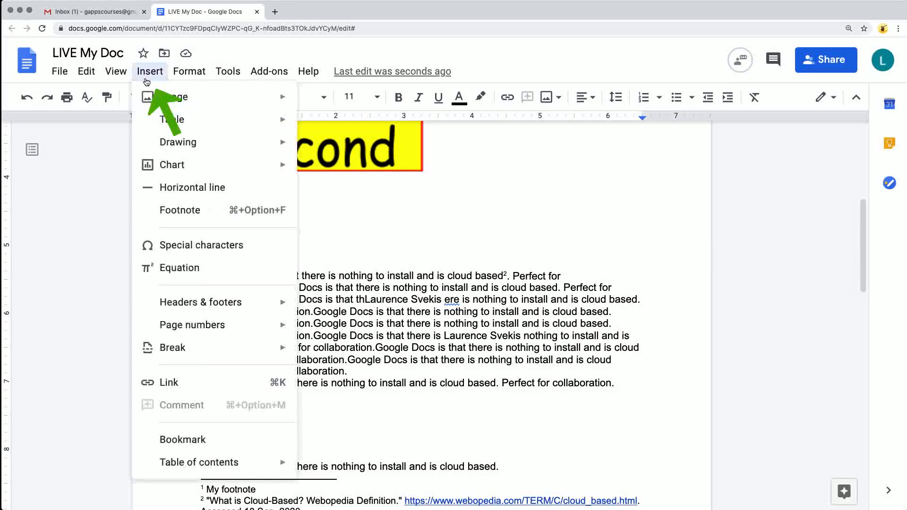
{"action": "mouse_move", "coordinate": [163, 100]}
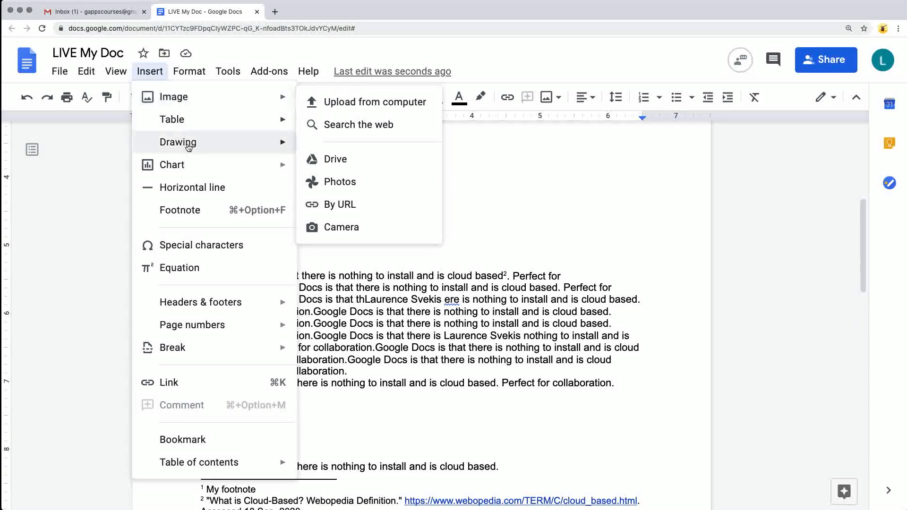
{"action": "mouse_move", "coordinate": [191, 106]}
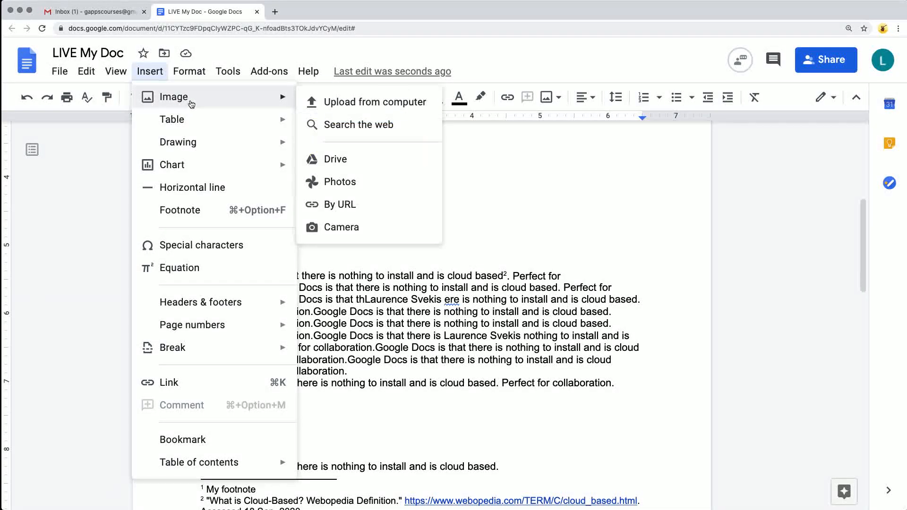
{"action": "left_click", "coordinate": [385, 103]}
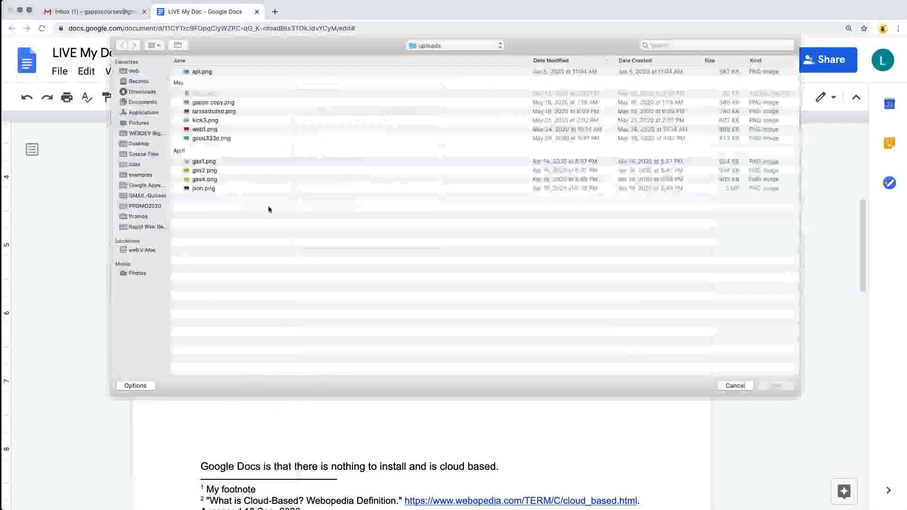
{"action": "left_click", "coordinate": [309, 172]}
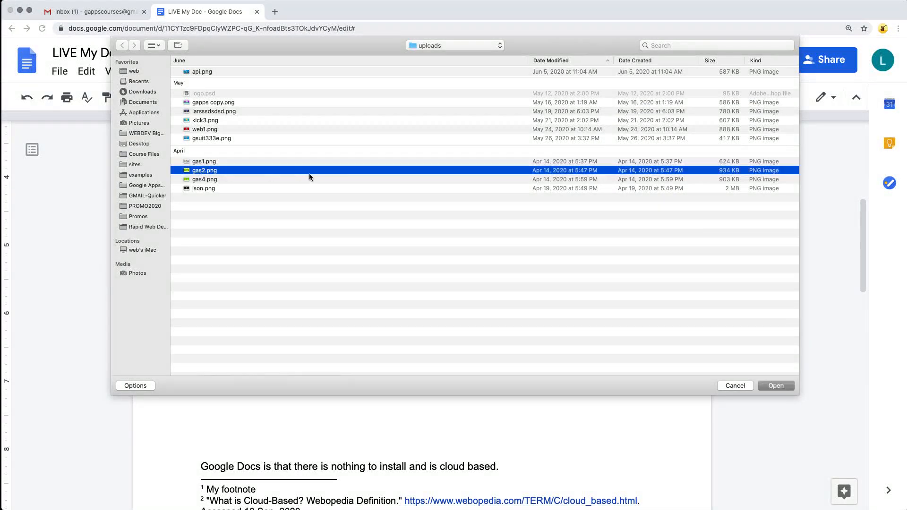
{"action": "left_click", "coordinate": [203, 130]}
{"action": "left_click", "coordinate": [775, 389]}
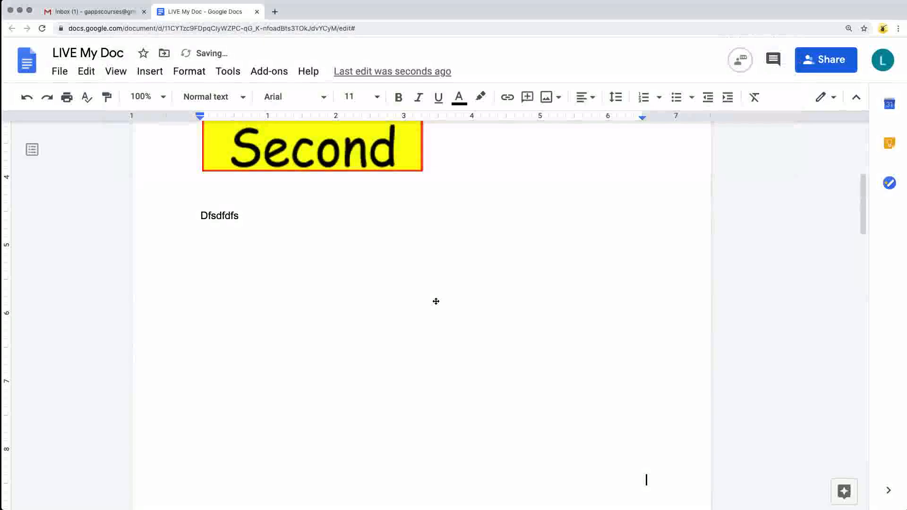
Add a blank line between "Dfsdfdfs" and the red picture, and search the web for "gsuite logo" images to insert.
{"action": "scroll", "coordinate": [348, 277], "scroll_direction": "up", "scroll_amount": 4}
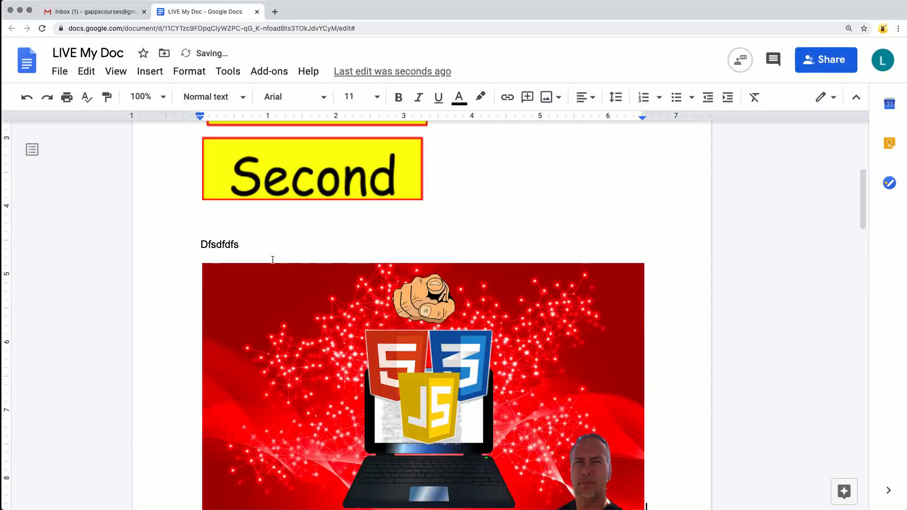
{"action": "left_click", "coordinate": [265, 251]}
{"action": "key", "text": "Return"}
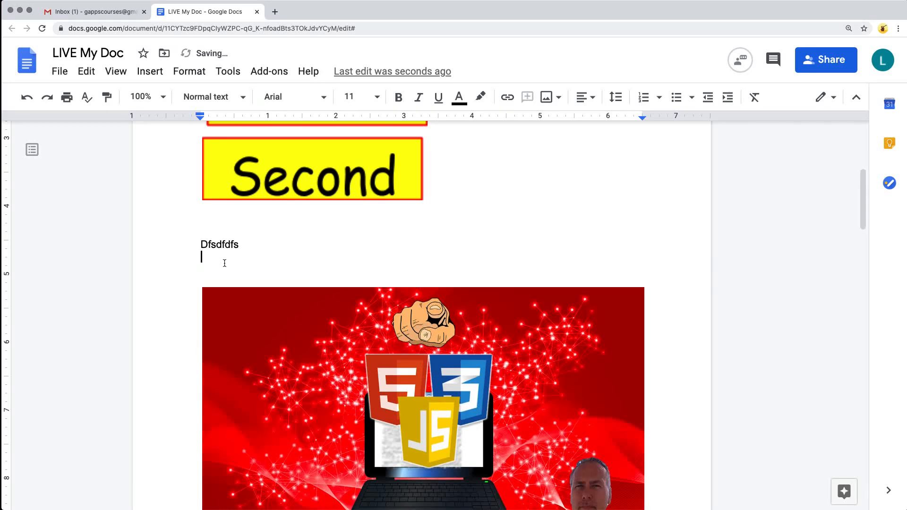
{"action": "left_click", "coordinate": [150, 71]}
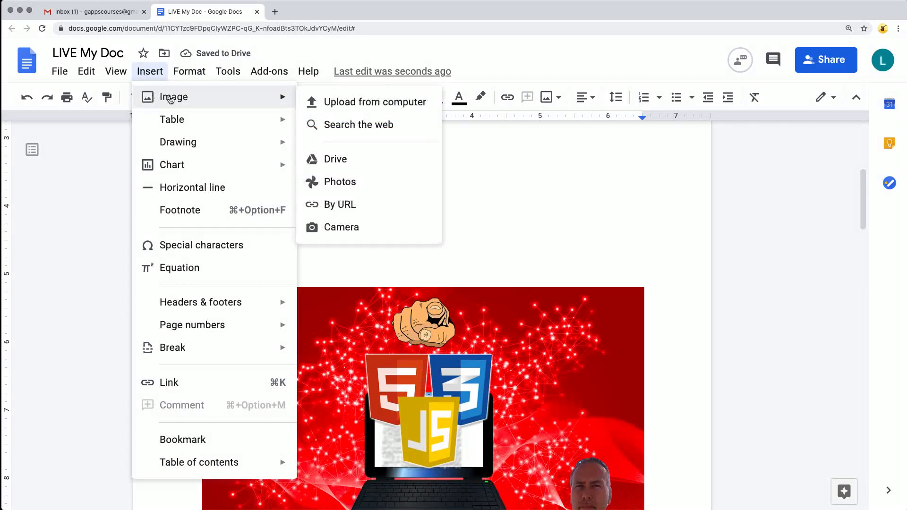
{"action": "left_click", "coordinate": [362, 125]}
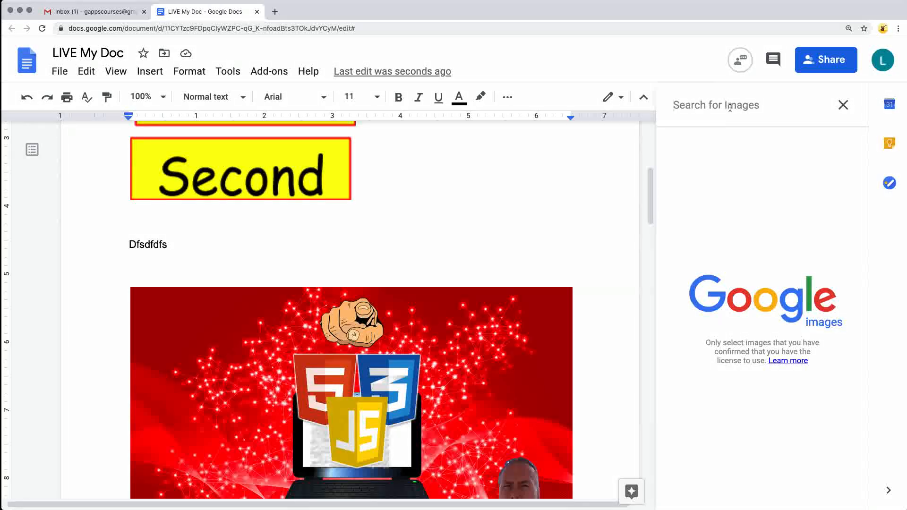
{"action": "type", "text": "Gsuite"}
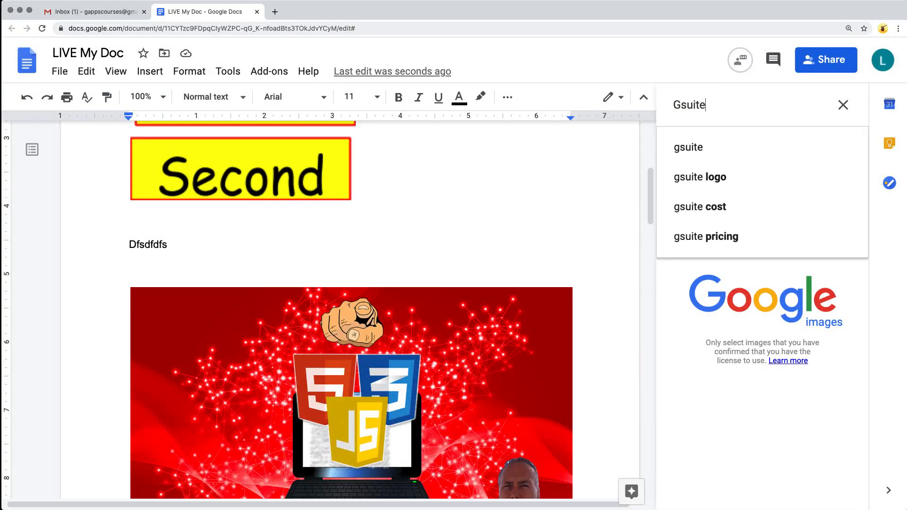
{"action": "left_click", "coordinate": [713, 178]}
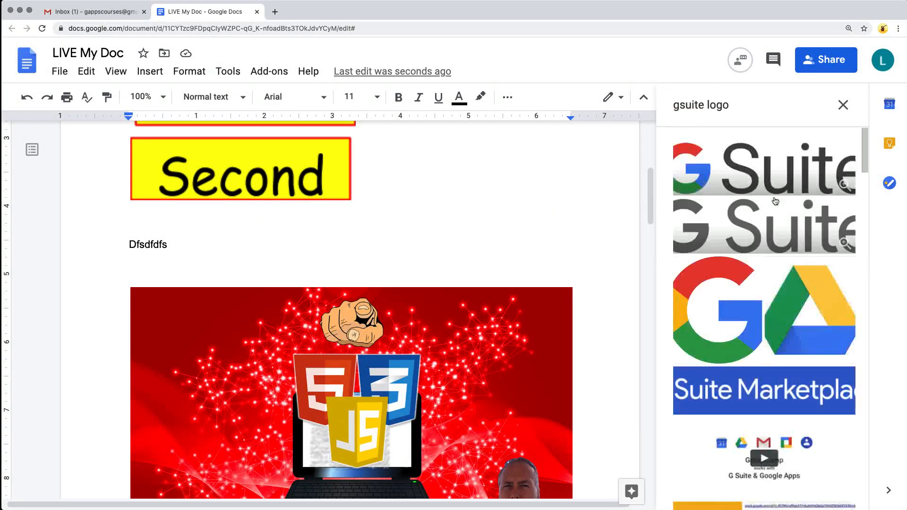
Browse the image results and insert the full-colour G Suite logo below "Dfsdfdfs".
{"action": "left_click", "coordinate": [770, 175]}
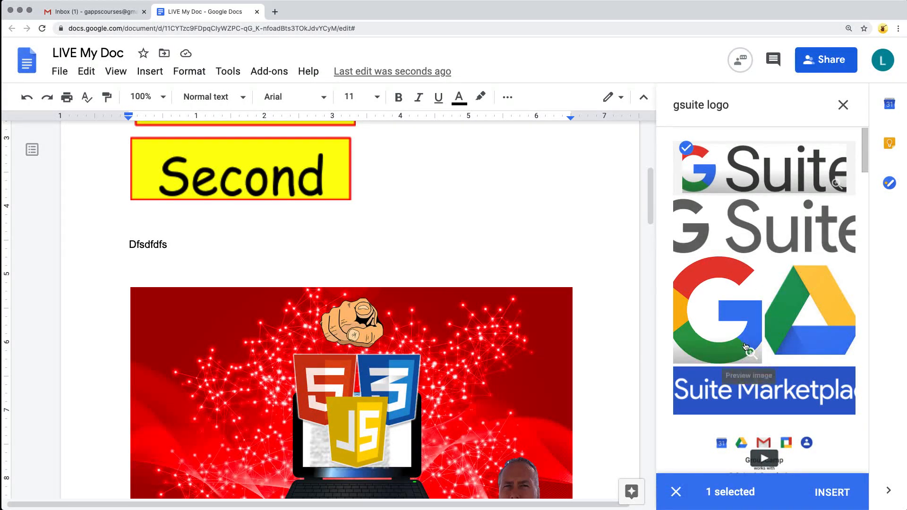
{"action": "scroll", "coordinate": [718, 283], "scroll_direction": "down", "scroll_amount": 3}
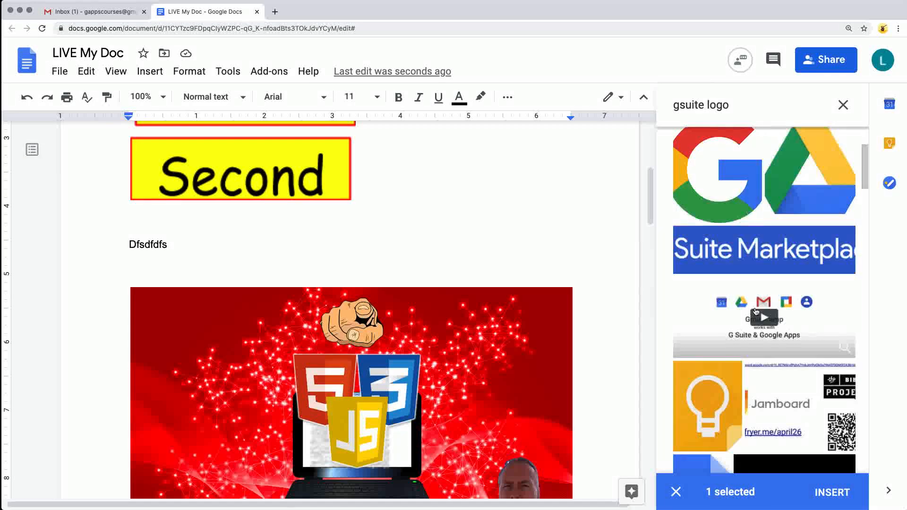
{"action": "scroll", "coordinate": [718, 284], "scroll_direction": "down", "scroll_amount": 15}
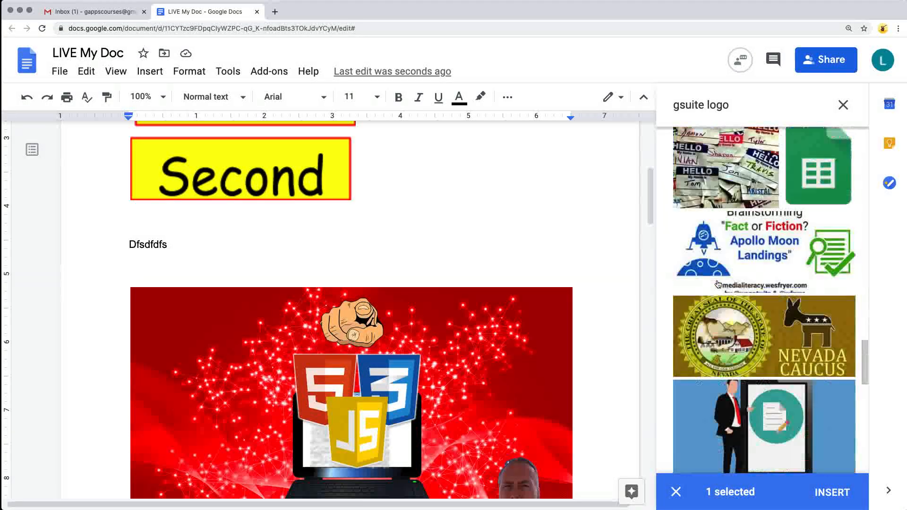
{"action": "scroll", "coordinate": [716, 288], "scroll_direction": "up", "scroll_amount": 20}
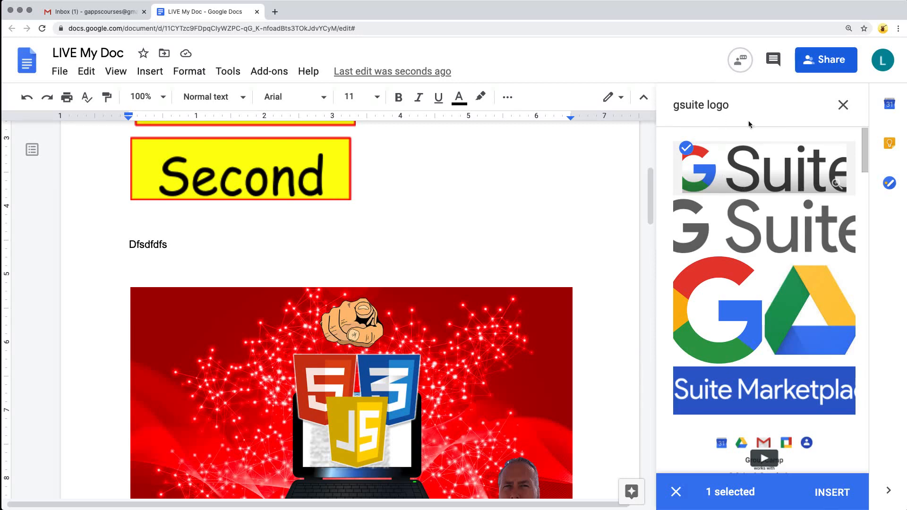
{"action": "left_click", "coordinate": [822, 494]}
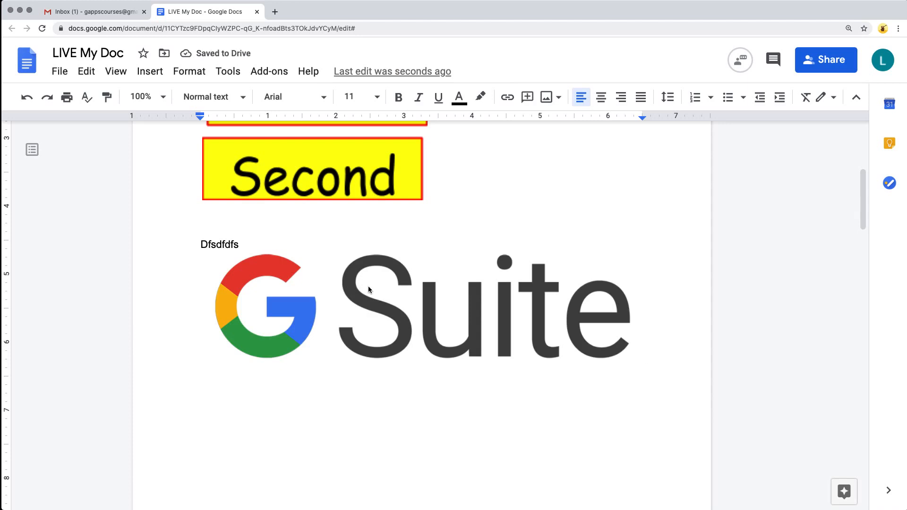
Compare the additional options offered for the G Suite logo with those for the "UPDATED" and "Second" drawing.
{"action": "left_click", "coordinate": [363, 288]}
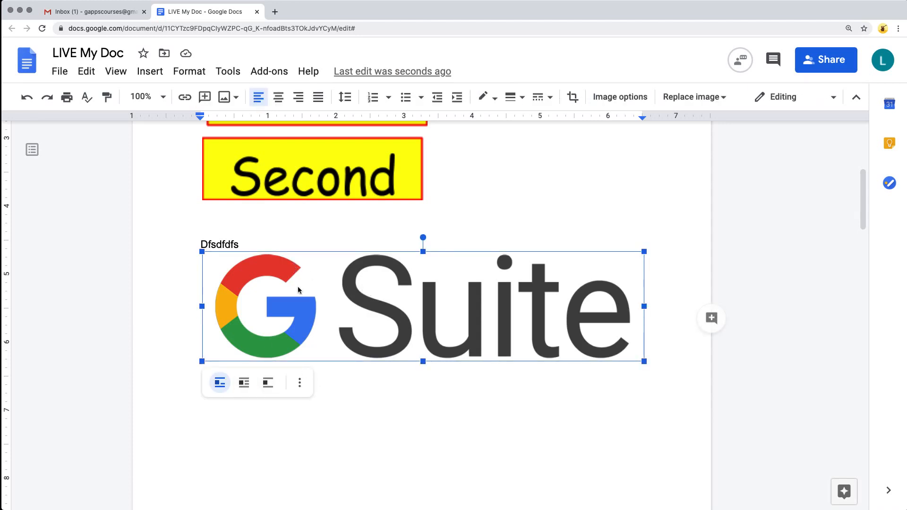
{"action": "left_click", "coordinate": [300, 383]}
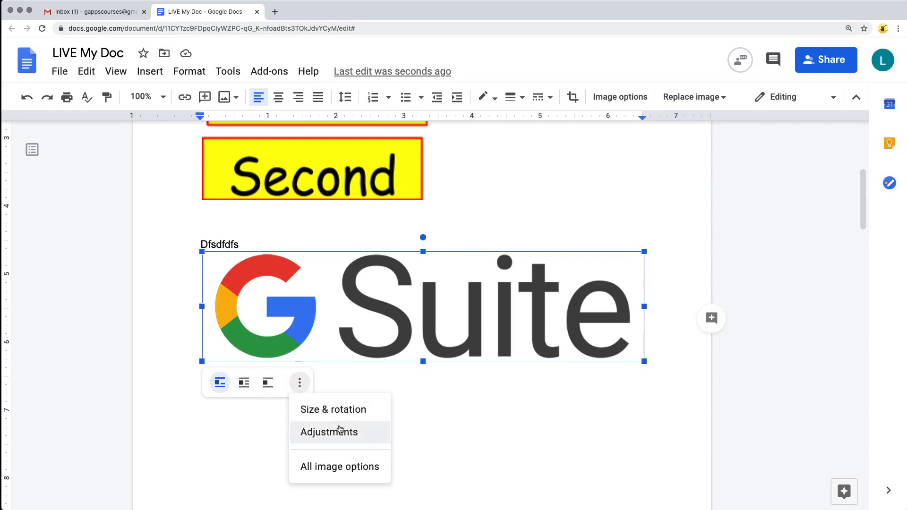
{"action": "left_click", "coordinate": [446, 427]}
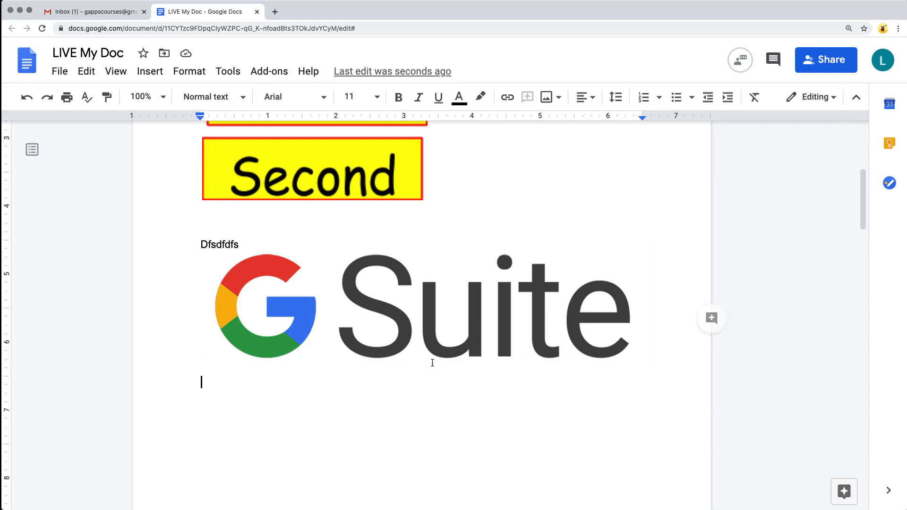
{"action": "left_click", "coordinate": [378, 178]}
{"action": "scroll", "coordinate": [378, 178], "scroll_direction": "up", "scroll_amount": 2}
{"action": "left_click", "coordinate": [360, 320]}
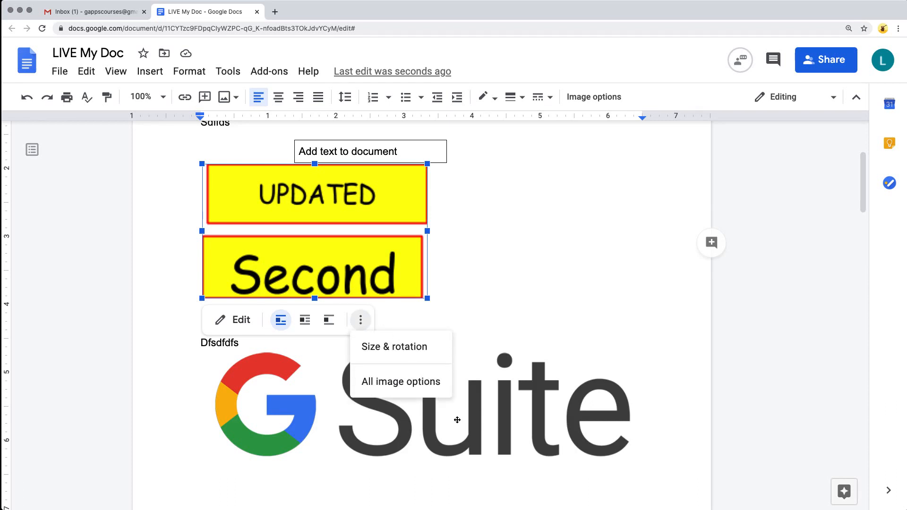
{"action": "left_click", "coordinate": [443, 427]}
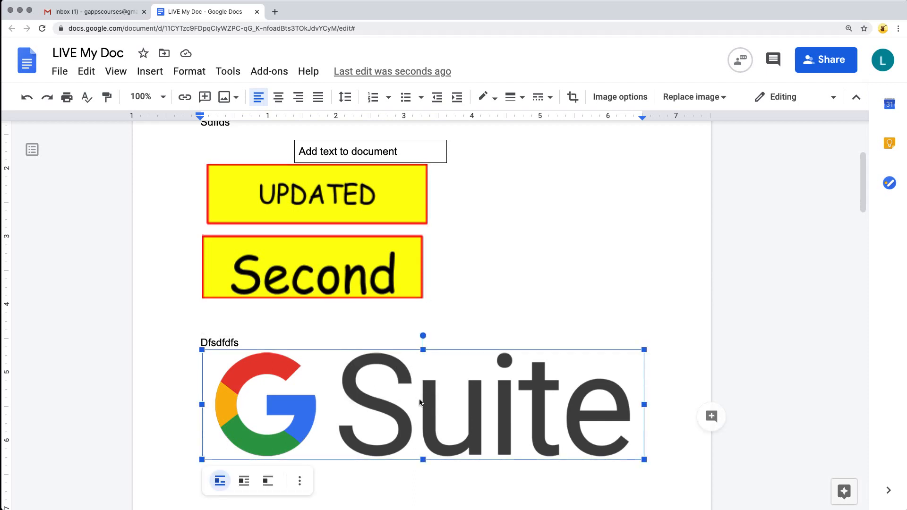
Insert the image 5xx.png from the recent Google Drive files on the empty line below the "Second" drawing.
{"action": "left_click", "coordinate": [294, 332]}
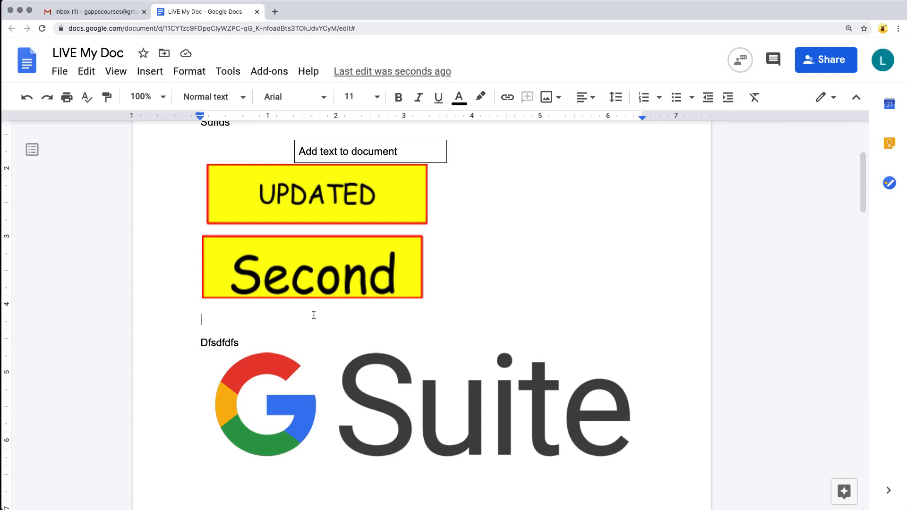
{"action": "scroll", "coordinate": [314, 313], "scroll_direction": "down", "scroll_amount": 12}
{"action": "scroll", "coordinate": [313, 314], "scroll_direction": "up", "scroll_amount": 12}
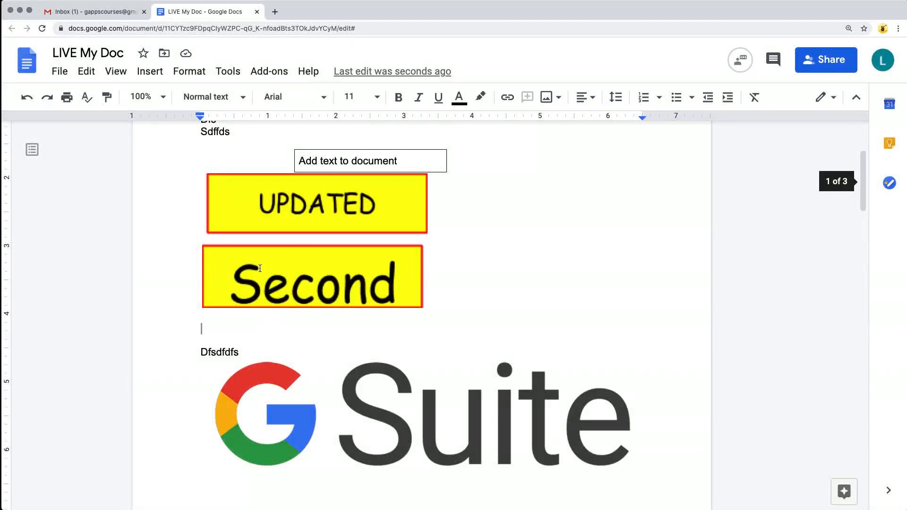
{"action": "left_click", "coordinate": [150, 72]}
{"action": "mouse_move", "coordinate": [160, 99]}
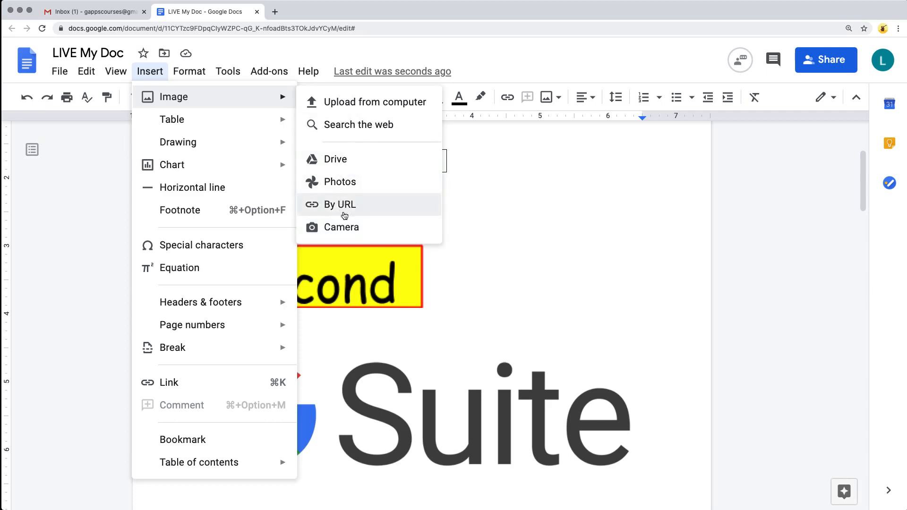
{"action": "left_click", "coordinate": [336, 159]}
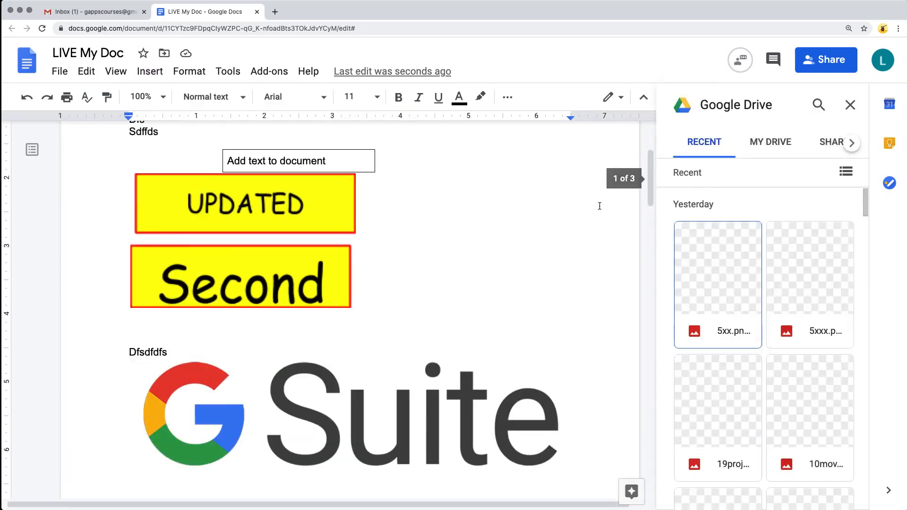
{"action": "left_click", "coordinate": [731, 261]}
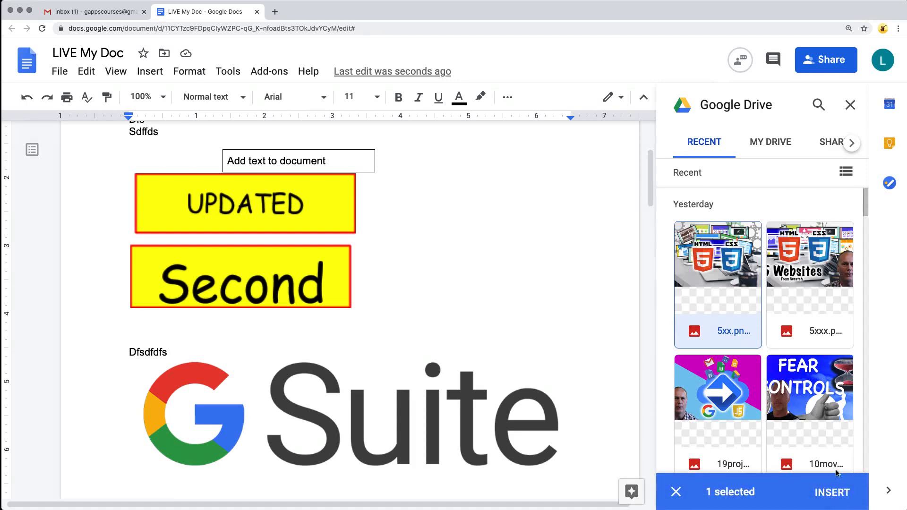
{"action": "left_click", "coordinate": [833, 493]}
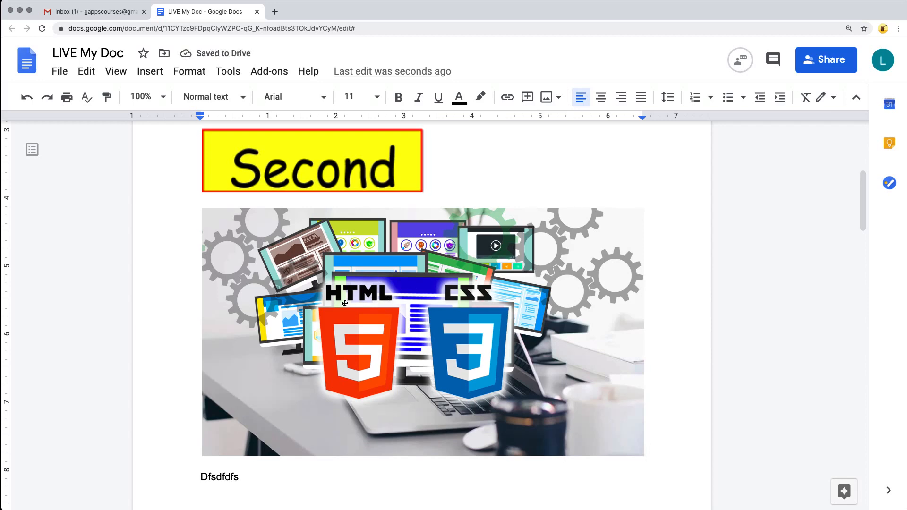
Examine the inserted HTML/CSS picture, G Suite logo and red laptop picture, selecting the HTML/CSS picture and the logo.
{"action": "left_click", "coordinate": [348, 308]}
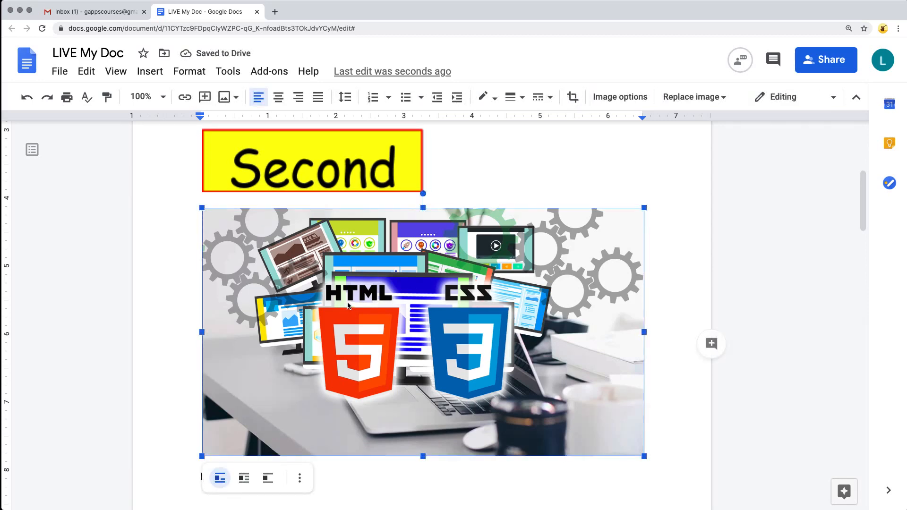
{"action": "scroll", "coordinate": [304, 296], "scroll_direction": "down", "scroll_amount": 5}
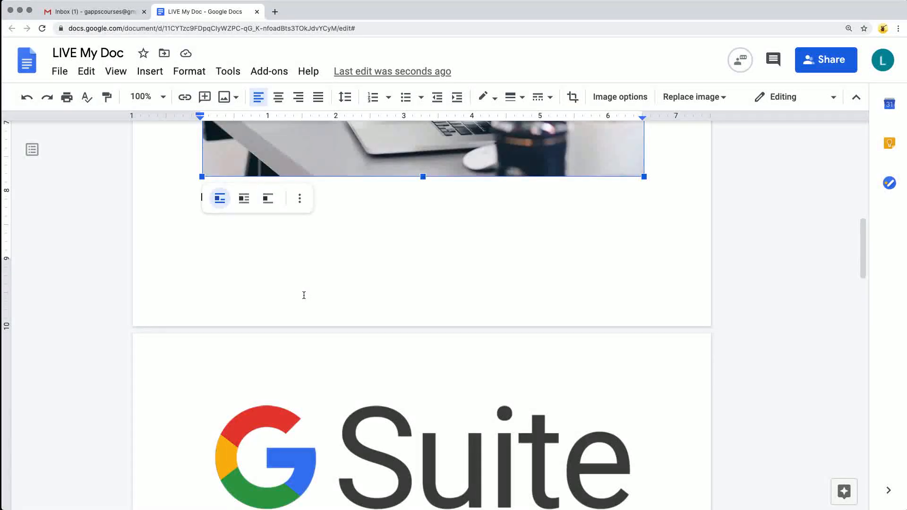
{"action": "scroll", "coordinate": [304, 295], "scroll_direction": "down", "scroll_amount": 2}
{"action": "scroll", "coordinate": [304, 295], "scroll_direction": "up", "scroll_amount": 4}
{"action": "scroll", "coordinate": [391, 295], "scroll_direction": "down", "scroll_amount": 7}
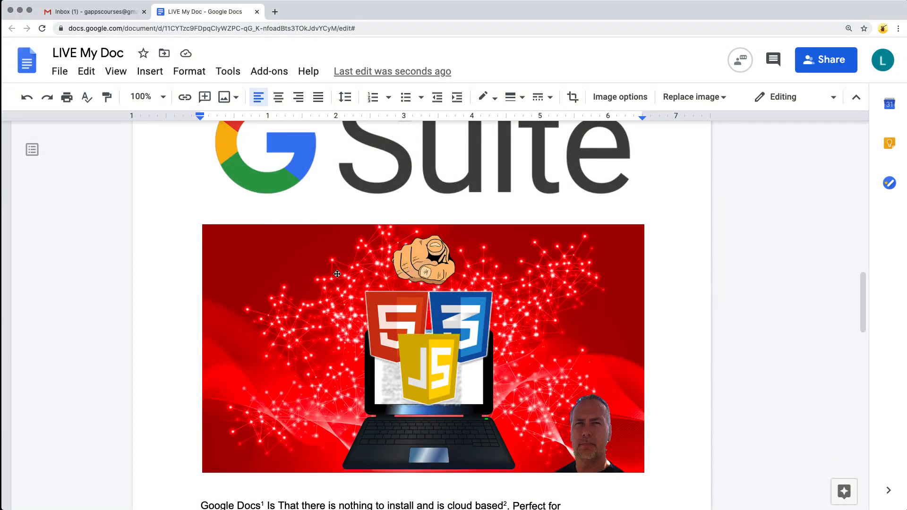
{"action": "scroll", "coordinate": [337, 274], "scroll_direction": "up", "scroll_amount": 10}
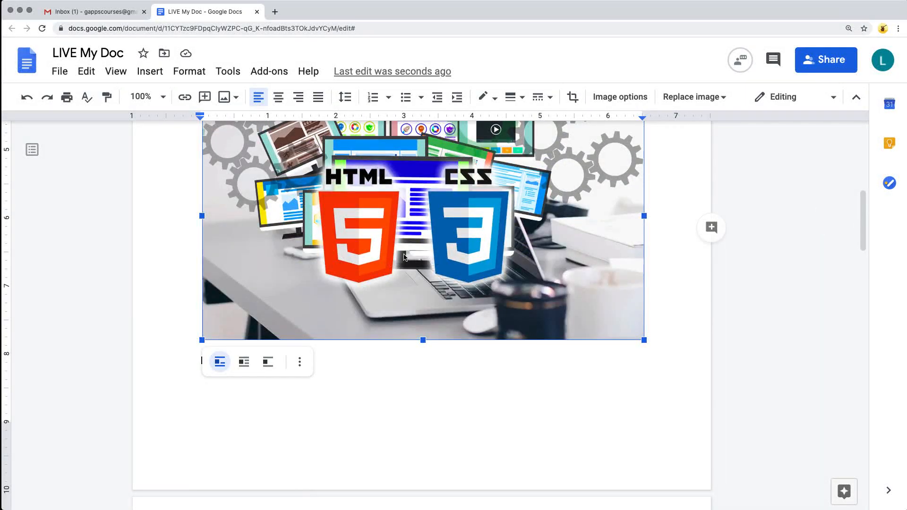
{"action": "scroll", "coordinate": [405, 256], "scroll_direction": "up", "scroll_amount": 3}
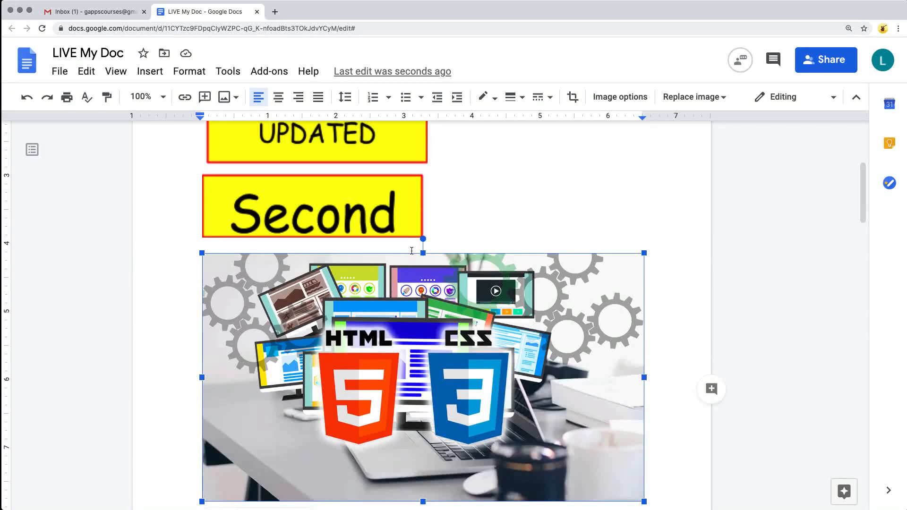
{"action": "scroll", "coordinate": [411, 251], "scroll_direction": "down", "scroll_amount": 2}
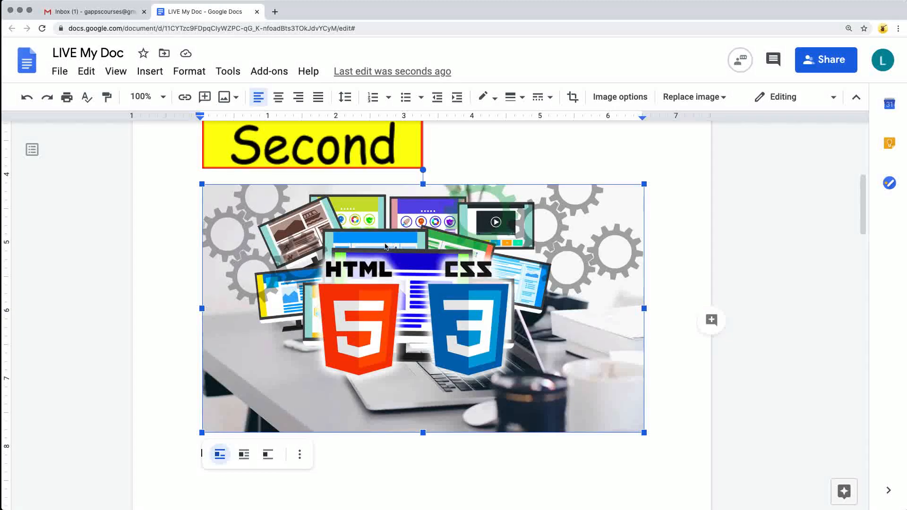
{"action": "scroll", "coordinate": [386, 247], "scroll_direction": "down", "scroll_amount": 8}
{"action": "left_click", "coordinate": [383, 273]}
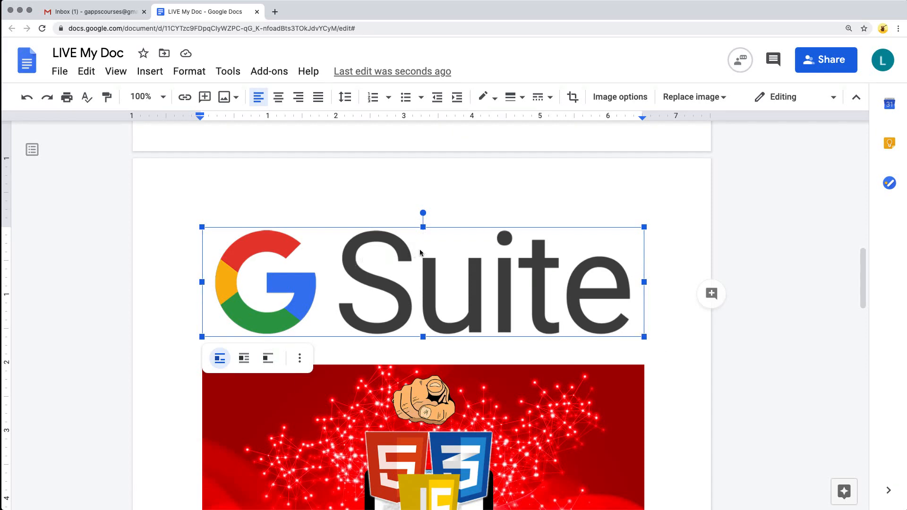
Compare the selection handles and options of the red laptop picture, the "UPDATED" and "Second" drawing, and the HTML/CSS picture.
{"action": "left_click", "coordinate": [414, 437]}
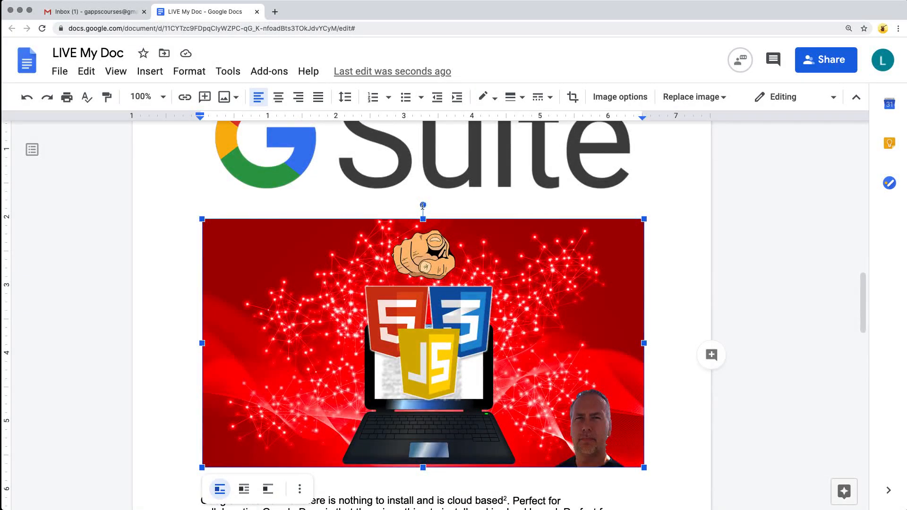
{"action": "scroll", "coordinate": [498, 261], "scroll_direction": "up", "scroll_amount": 15}
{"action": "left_click", "coordinate": [359, 195]}
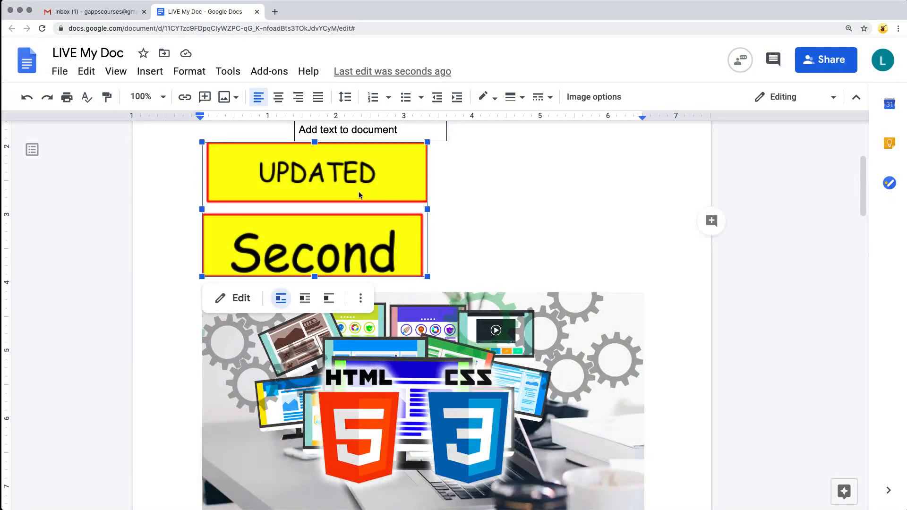
{"action": "scroll", "coordinate": [524, 227], "scroll_direction": "up", "scroll_amount": 2}
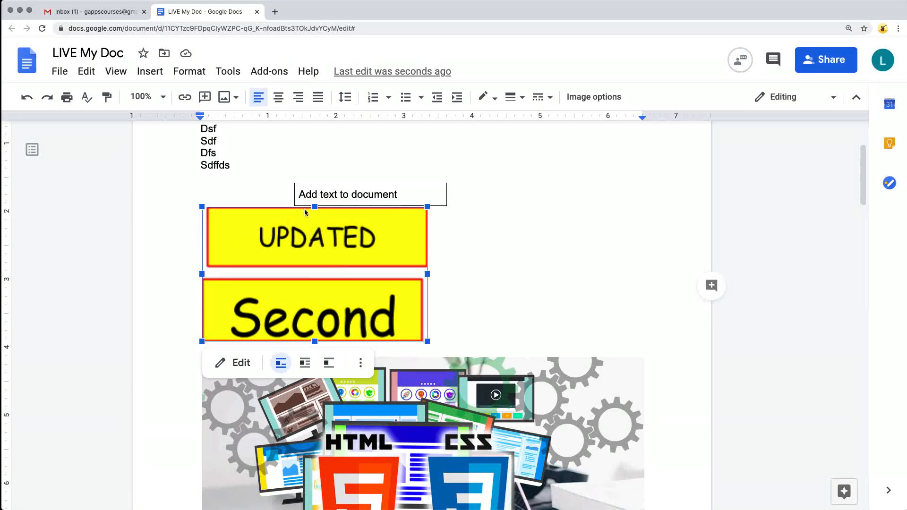
{"action": "scroll", "coordinate": [444, 321], "scroll_direction": "down", "scroll_amount": 2}
{"action": "left_click", "coordinate": [455, 330]}
{"action": "scroll", "coordinate": [478, 263], "scroll_direction": "down", "scroll_amount": 8}
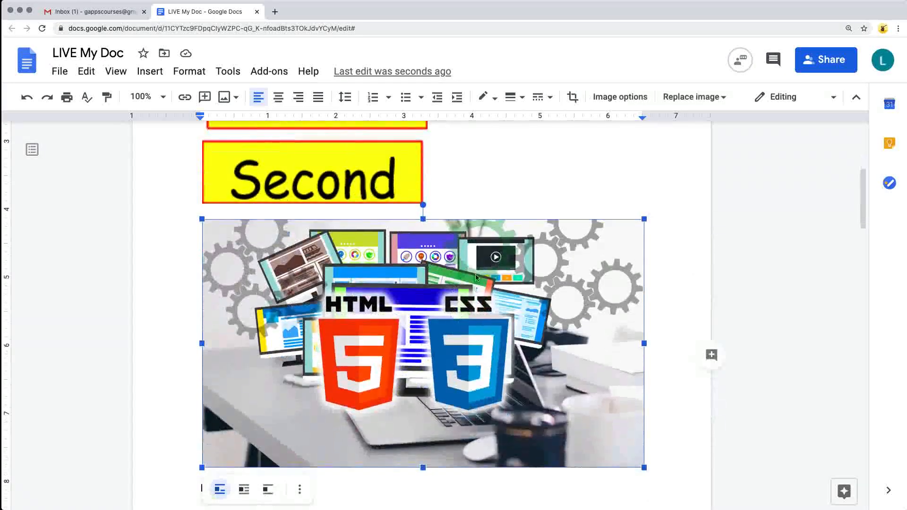
{"action": "scroll", "coordinate": [478, 263], "scroll_direction": "down", "scroll_amount": 3}
Shrink the G Suite logo proportionally to about 4.21 by 1.05 in and rotate it about 9.5° clockwise.
{"action": "left_click", "coordinate": [519, 368]}
{"action": "scroll", "coordinate": [614, 378], "scroll_direction": "down", "scroll_amount": 2}
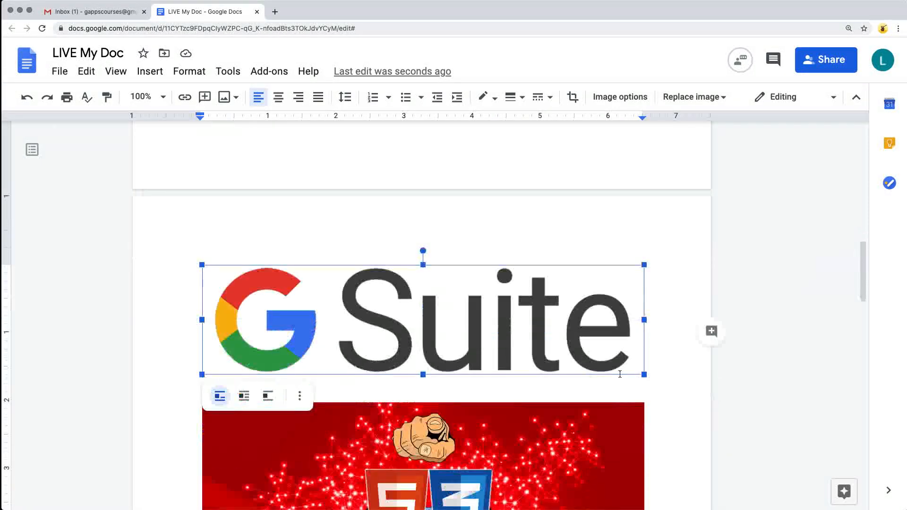
{"action": "left_click_drag", "start_coordinate": [644, 373], "coordinate": [489, 336]}
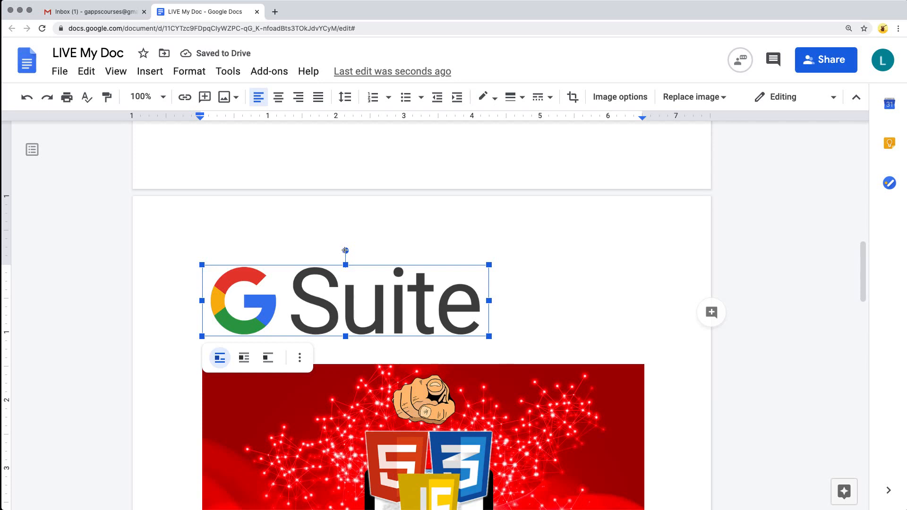
{"action": "left_click_drag", "start_coordinate": [345, 251], "coordinate": [357, 259]}
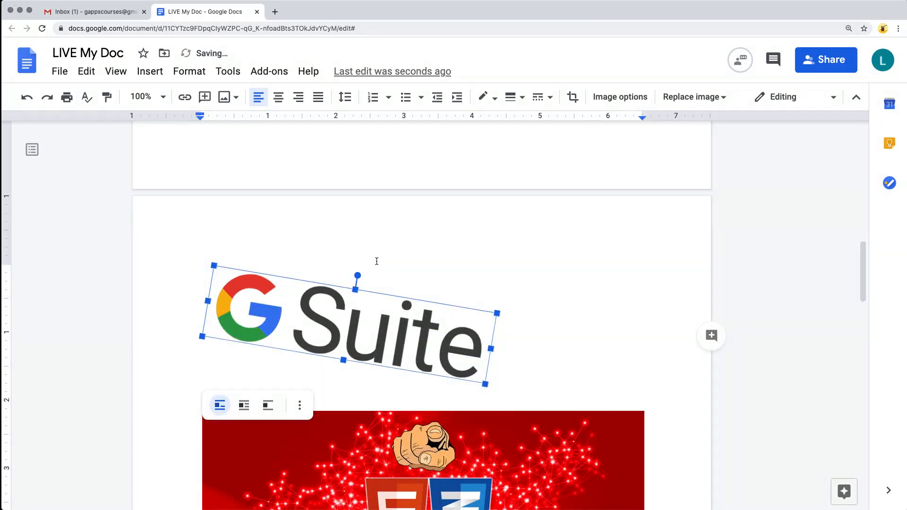
Open the size and rotation options for the G Suite logo and set its rotation angle to 15.5°.
{"action": "left_click", "coordinate": [300, 406]}
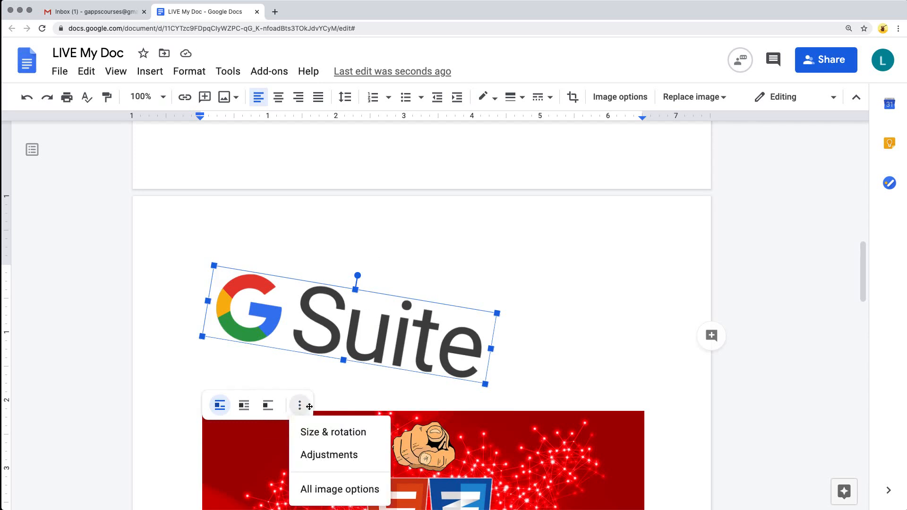
{"action": "left_click", "coordinate": [347, 440]}
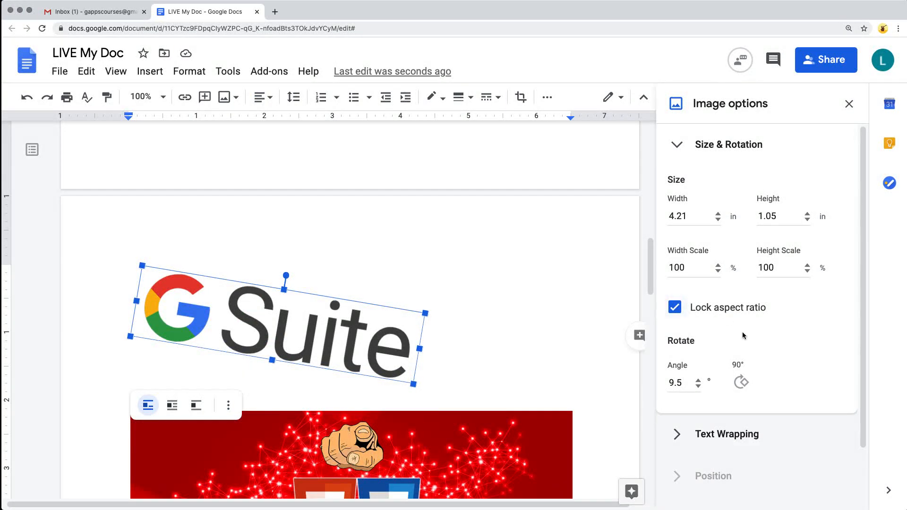
{"action": "left_click", "coordinate": [699, 381]}
{"action": "left_click", "coordinate": [699, 380]}
{"action": "left_click", "coordinate": [699, 381]}
{"action": "left_click", "coordinate": [698, 381]}
{"action": "left_click", "coordinate": [699, 380]}
{"action": "left_click", "coordinate": [699, 380]}
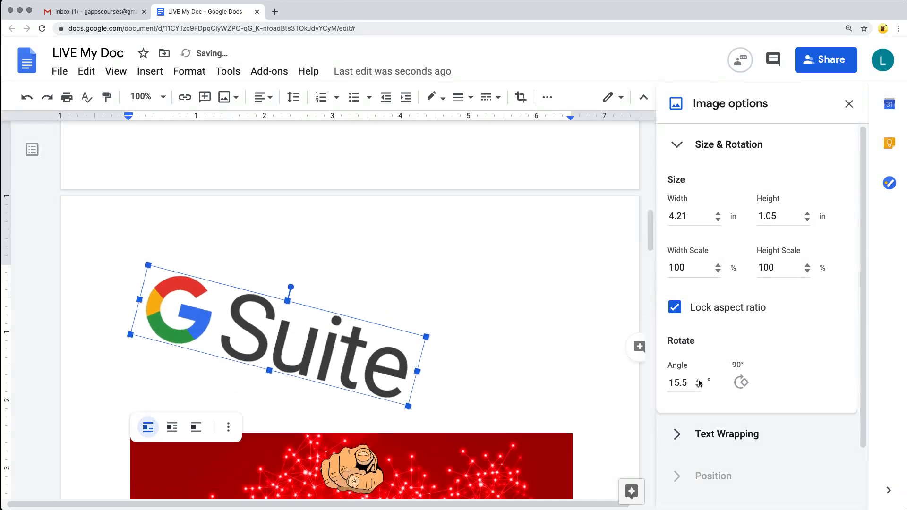
Rotate the G Suite logo through a full turn in four 90° increments.
{"action": "left_click", "coordinate": [743, 385]}
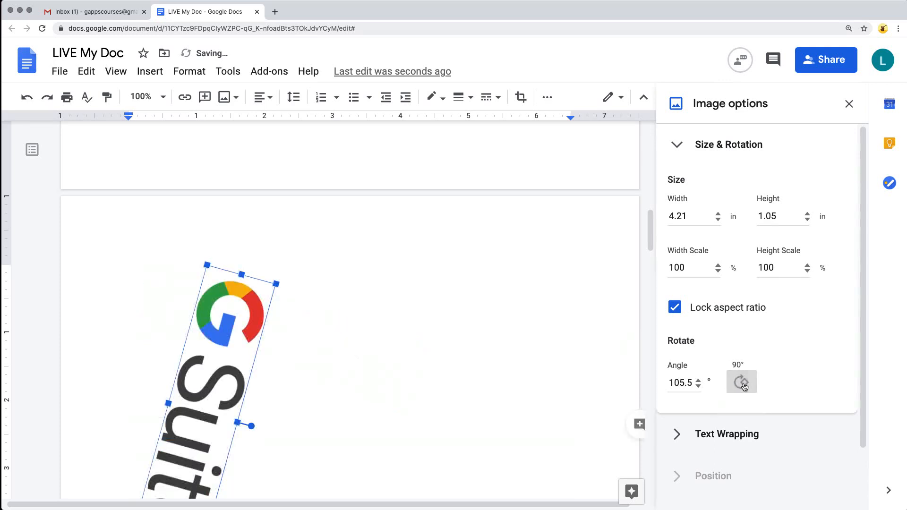
{"action": "left_click", "coordinate": [743, 385]}
{"action": "left_click", "coordinate": [743, 385]}
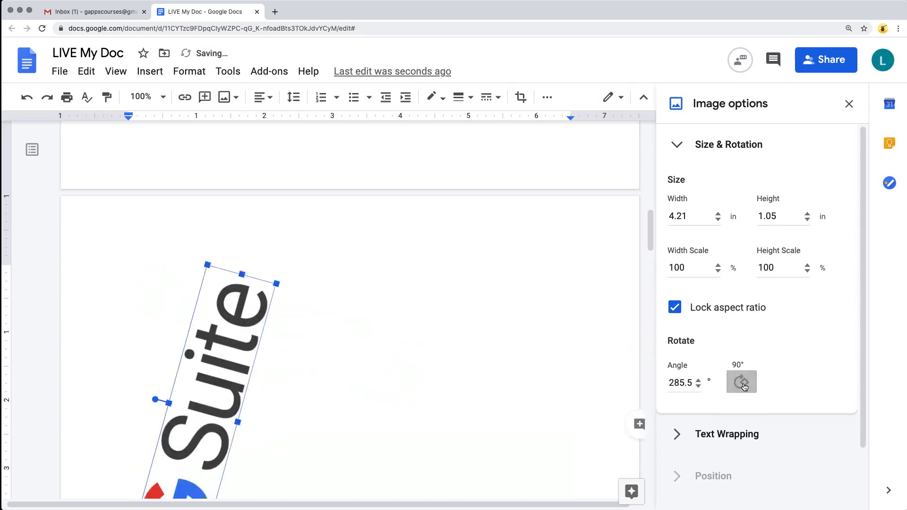
{"action": "left_click", "coordinate": [743, 384]}
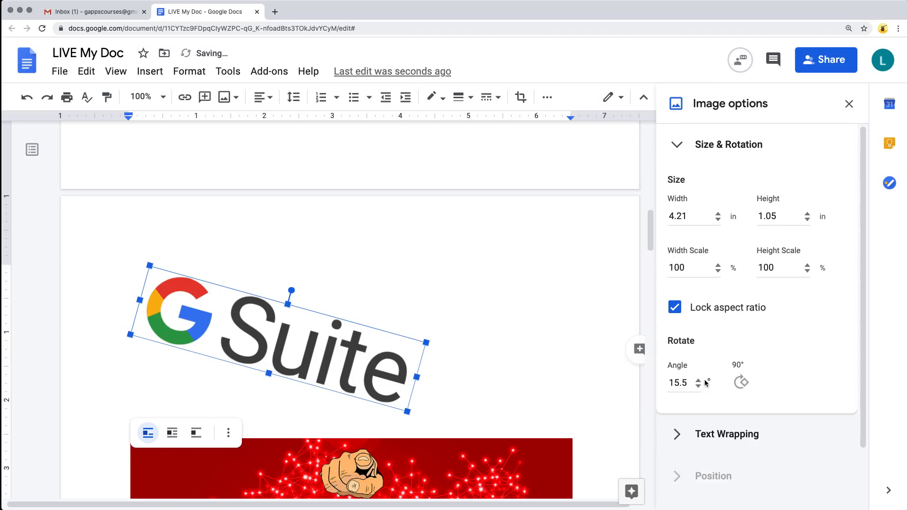
Set the G Suite logo's text wrapping style to Wrap text on Both sides.
{"action": "left_click", "coordinate": [690, 433]}
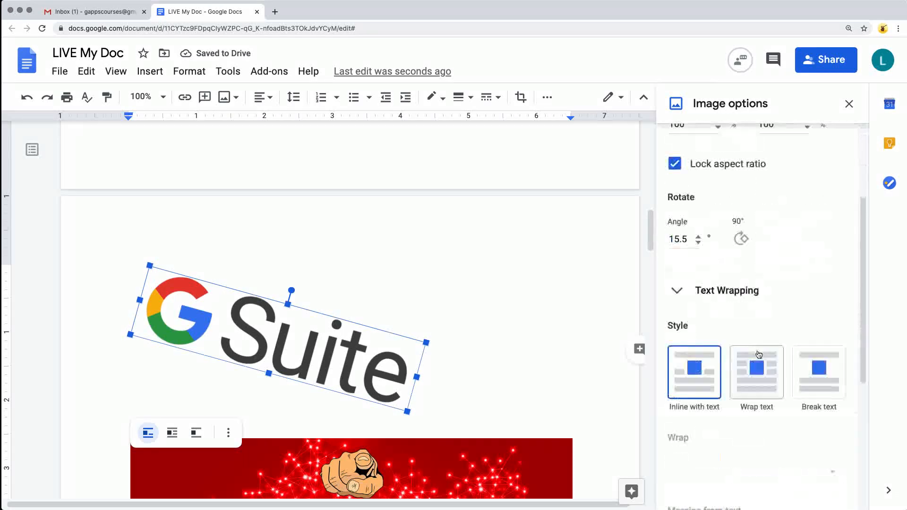
{"action": "left_click", "coordinate": [753, 205]}
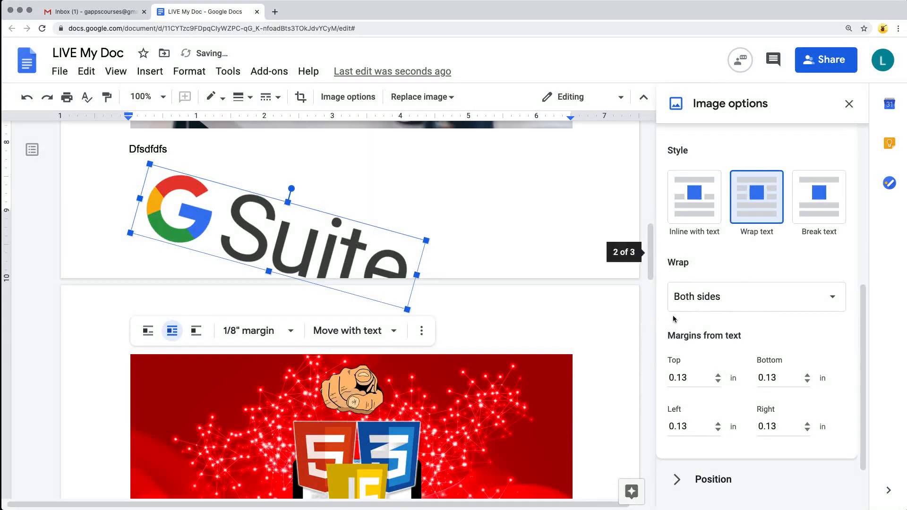
{"action": "left_click", "coordinate": [735, 308]}
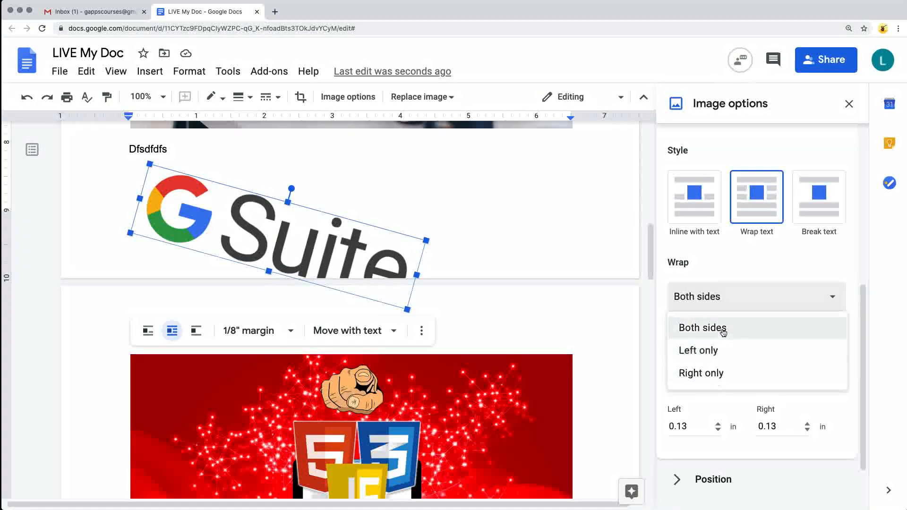
{"action": "left_click", "coordinate": [722, 328]}
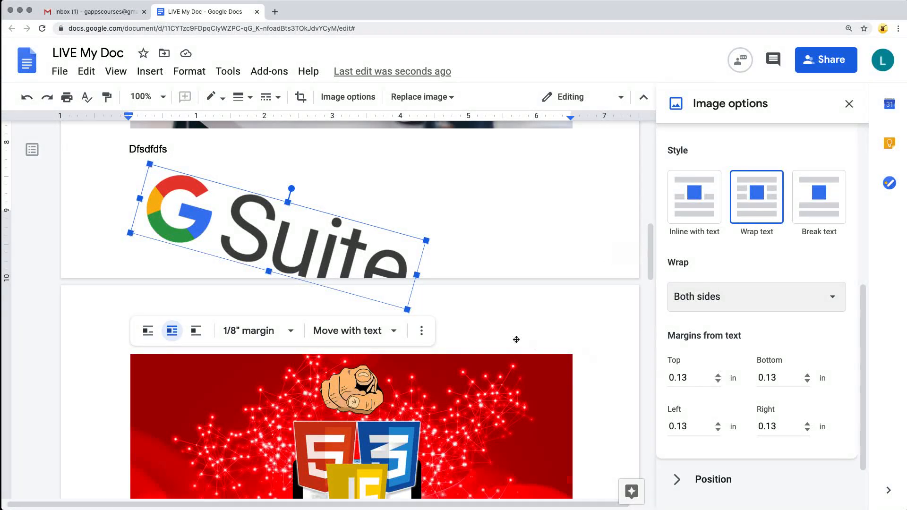
Shrink the red laptop picture proportionally to about half its width and set it to Wrap text.
{"action": "scroll", "coordinate": [517, 339], "scroll_direction": "down", "scroll_amount": 9}
{"action": "scroll", "coordinate": [501, 313], "scroll_direction": "up", "scroll_amount": 4}
{"action": "left_click", "coordinate": [501, 313]}
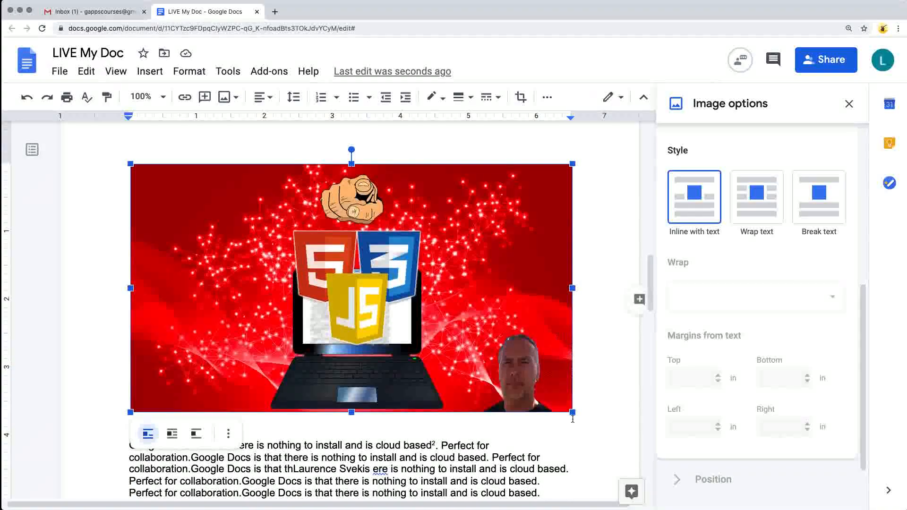
{"action": "left_click_drag", "start_coordinate": [572, 413], "coordinate": [349, 287]}
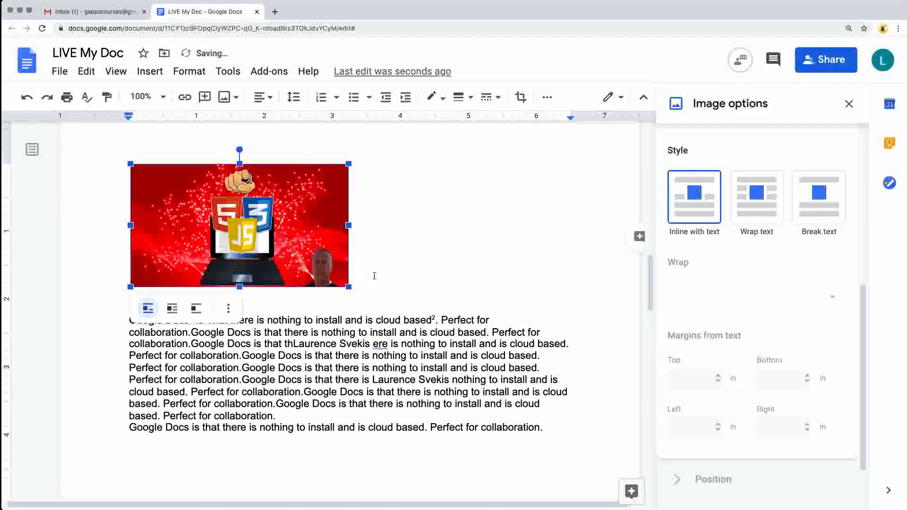
{"action": "left_click", "coordinate": [172, 308]}
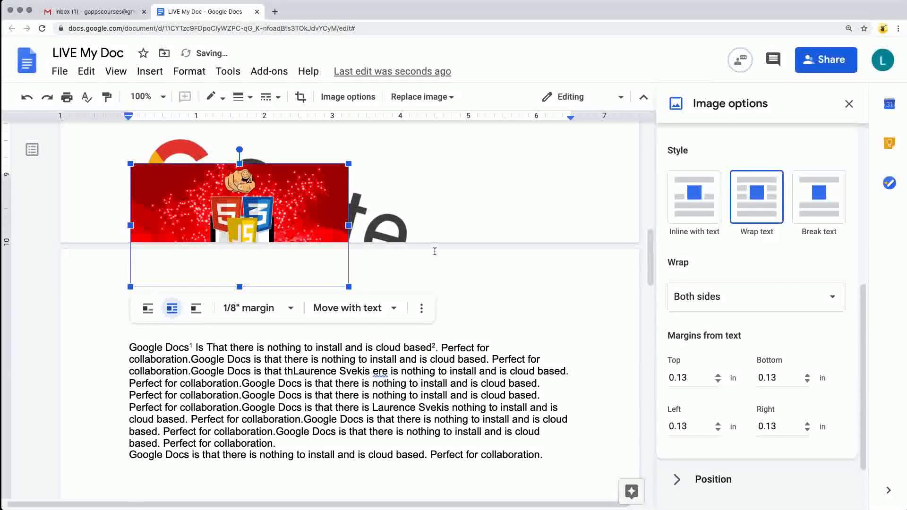
Move the G Suite logo into the "Google Docs" paragraph on the next page.
{"action": "left_click_drag", "start_coordinate": [385, 218], "coordinate": [465, 416]}
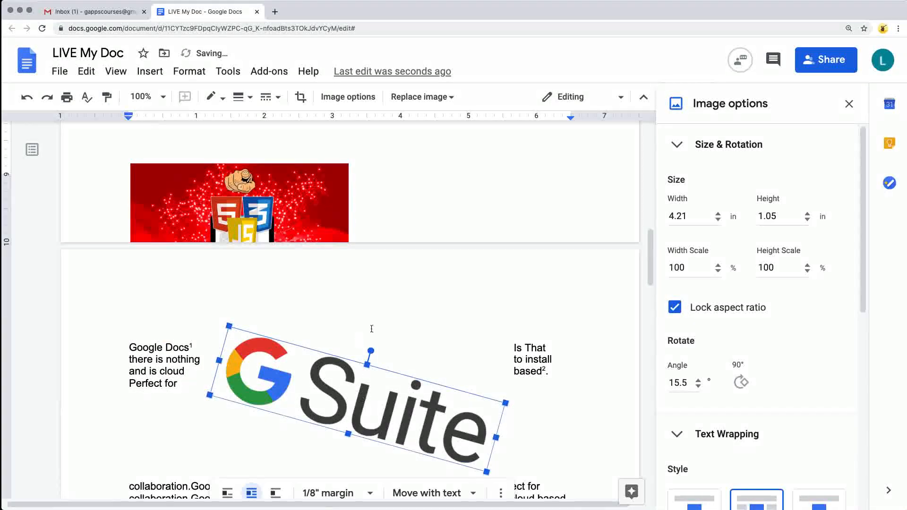
{"action": "scroll", "coordinate": [463, 301], "scroll_direction": "down", "scroll_amount": 2}
{"action": "scroll", "coordinate": [737, 302], "scroll_direction": "down", "scroll_amount": 7}
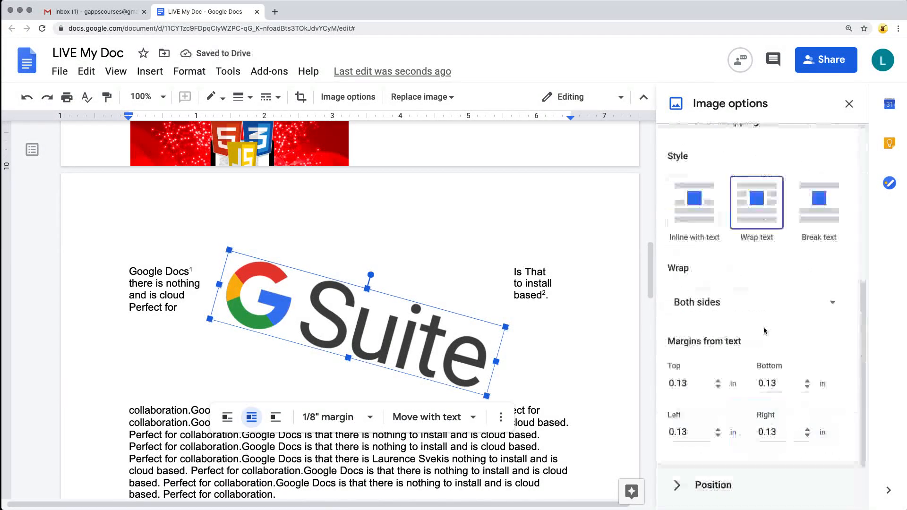
Set the G Suite logo's margins from text to 0 in top, 0 in bottom and 0.43 in left.
{"action": "left_click", "coordinate": [718, 303]}
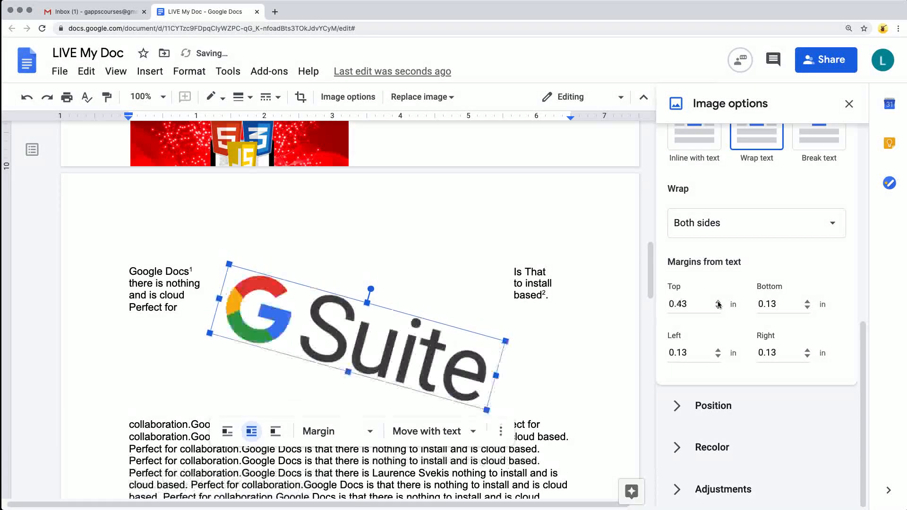
{"action": "left_click", "coordinate": [718, 309]}
{"action": "left_click", "coordinate": [718, 308]}
{"action": "left_click", "coordinate": [718, 308]}
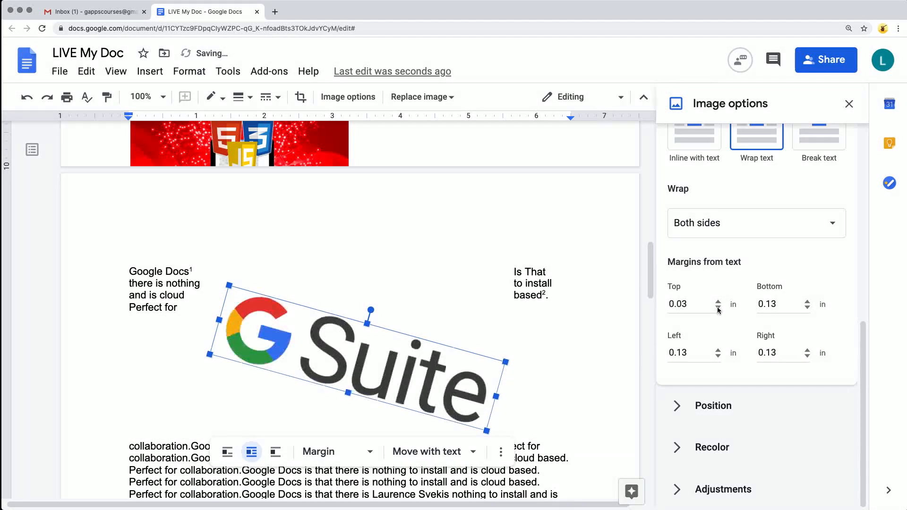
{"action": "left_click", "coordinate": [718, 308]}
{"action": "left_click", "coordinate": [807, 308]}
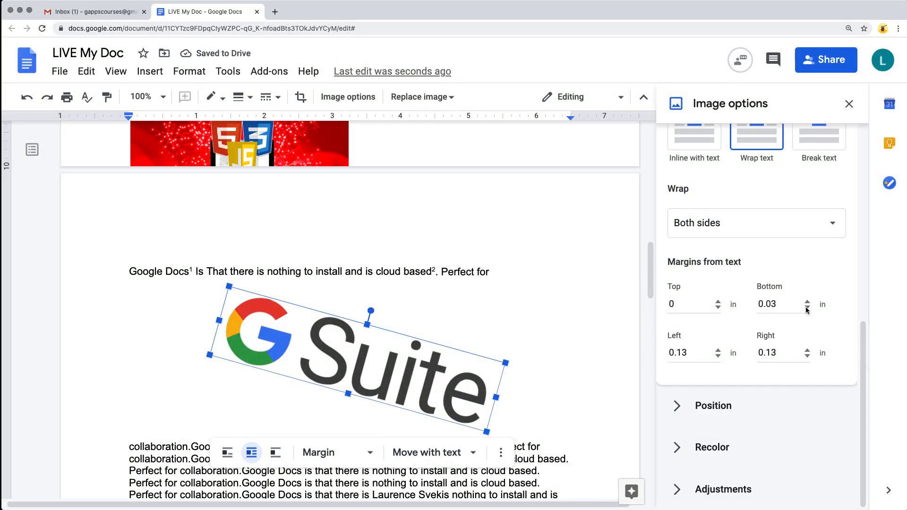
{"action": "left_click", "coordinate": [807, 308]}
{"action": "left_click", "coordinate": [718, 350]}
{"action": "left_click", "coordinate": [718, 350]}
{"action": "left_click", "coordinate": [718, 350]}
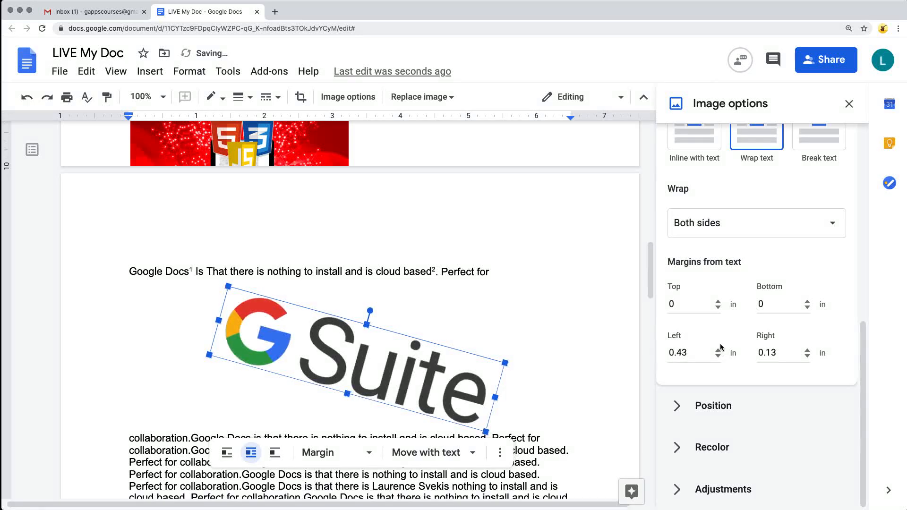
Try wrapping the text on the G Suite logo's left side only, then on its right side only.
{"action": "left_click", "coordinate": [720, 229]}
{"action": "left_click", "coordinate": [719, 273]}
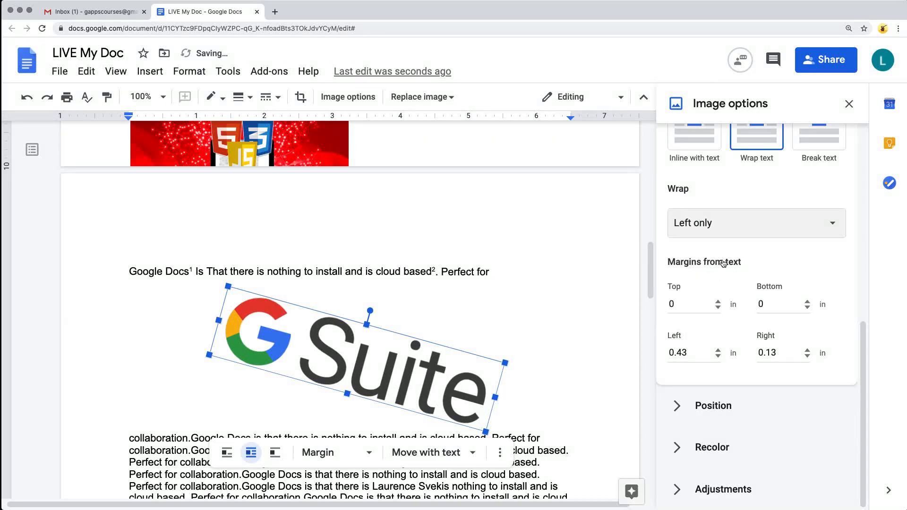
{"action": "left_click", "coordinate": [733, 220]}
{"action": "left_click", "coordinate": [723, 300]}
Shrink the G Suite logo to about 2.37 by 0.59 in and try Left only wrapping before choosing Both sides.
{"action": "left_click_drag", "start_coordinate": [486, 433], "coordinate": [373, 368]}
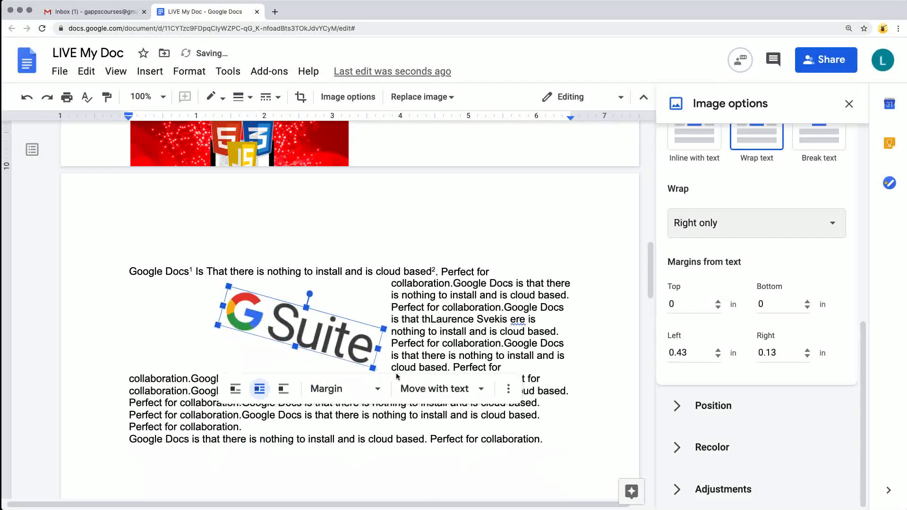
{"action": "left_click", "coordinate": [747, 226]}
{"action": "left_click", "coordinate": [726, 275]}
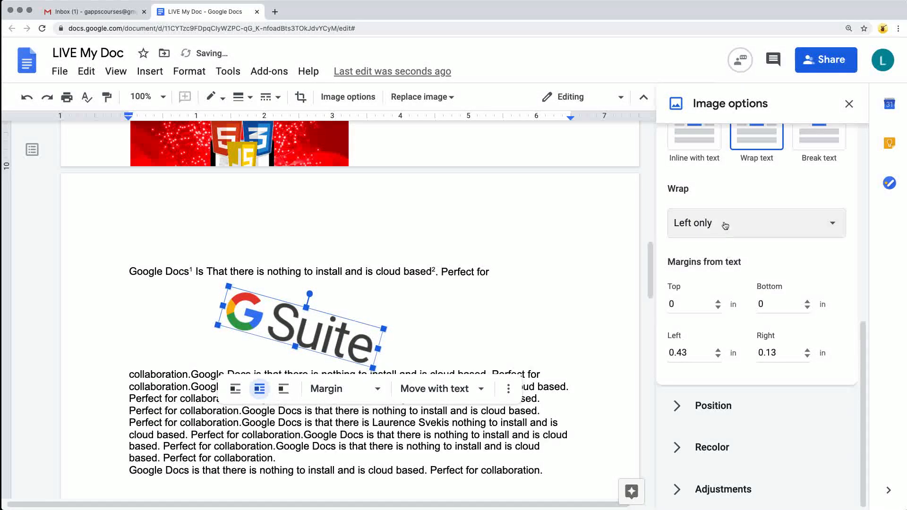
{"action": "left_click", "coordinate": [724, 225]}
{"action": "left_click", "coordinate": [720, 254]}
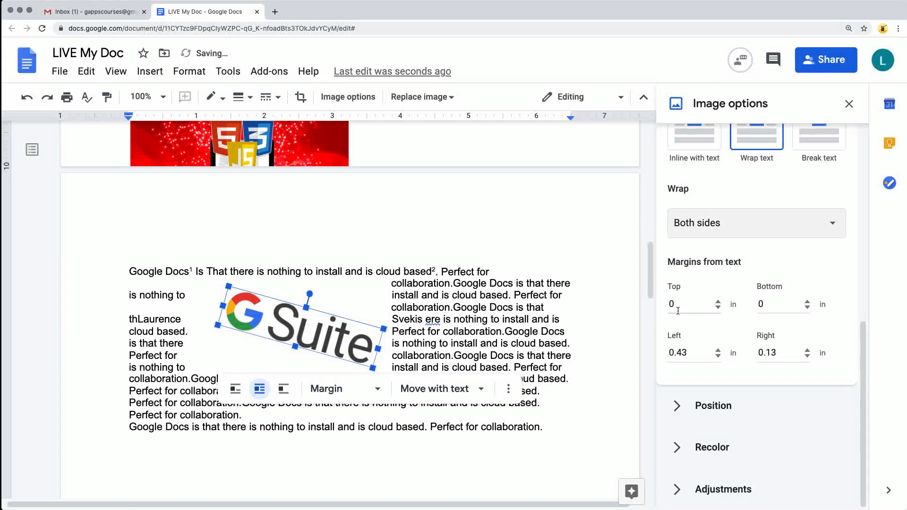
Set the G Suite logo's position option to Fix position on page and check it against the surrounding text.
{"action": "left_click", "coordinate": [689, 405]}
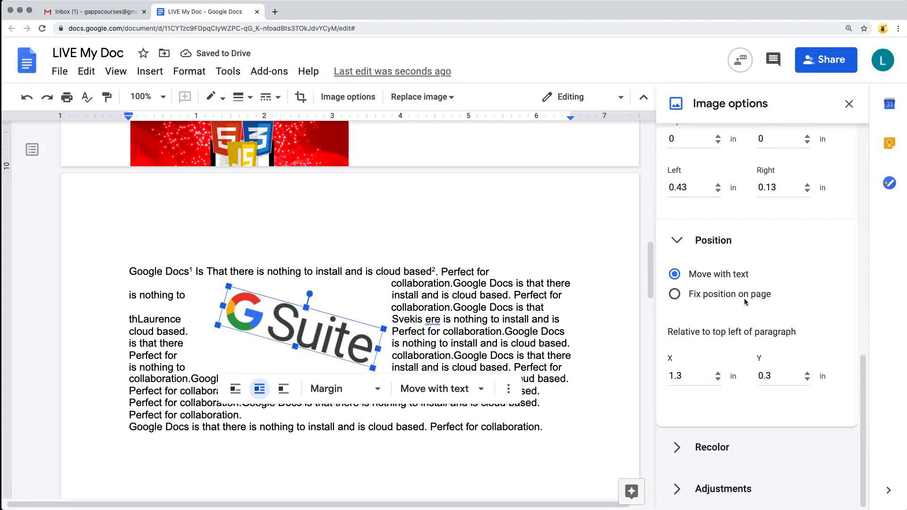
{"action": "left_click", "coordinate": [675, 295]}
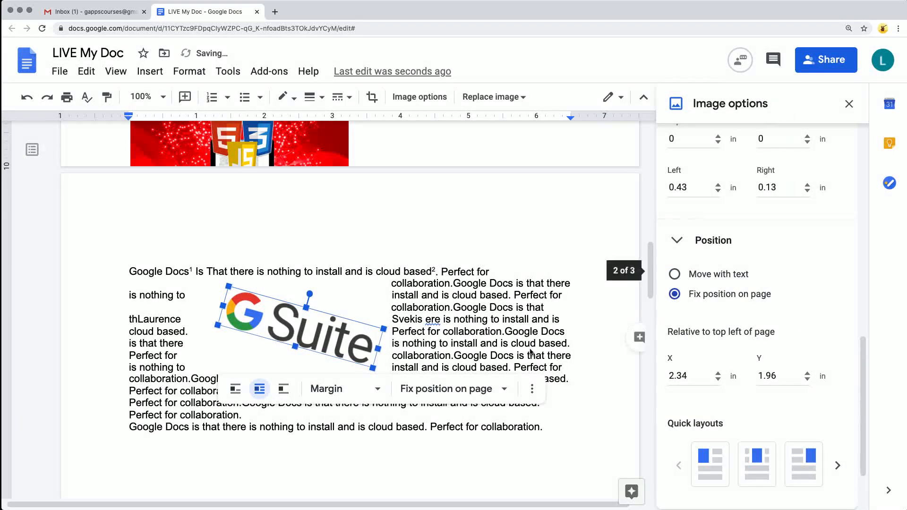
{"action": "scroll", "coordinate": [431, 327], "scroll_direction": "down", "scroll_amount": 4}
{"action": "scroll", "coordinate": [431, 327], "scroll_direction": "up", "scroll_amount": 4}
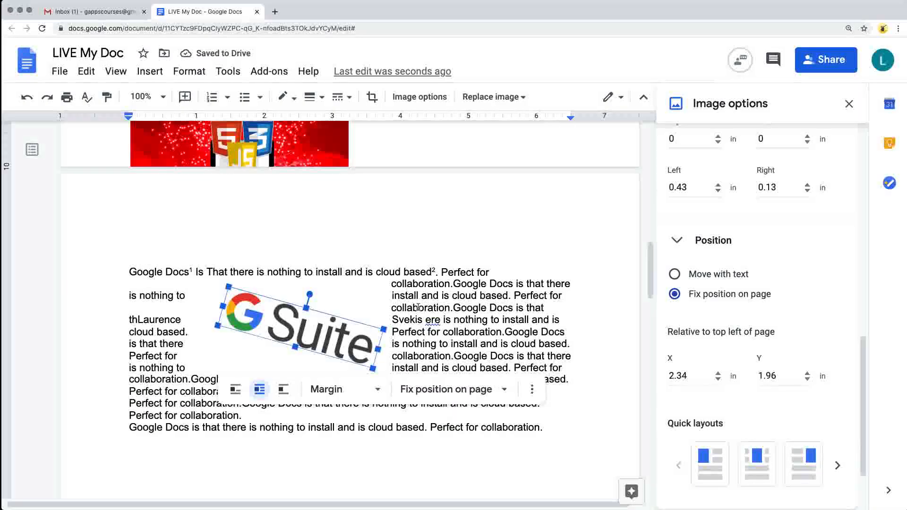
Insert "ggjgjjh" and line breaks inside "collaboration" in the text beside the logo, then reselect the G Suite logo.
{"action": "left_click", "coordinate": [420, 308]}
{"action": "type", "text": "ggjgjjh"}
{"action": "key", "text": "Return"}
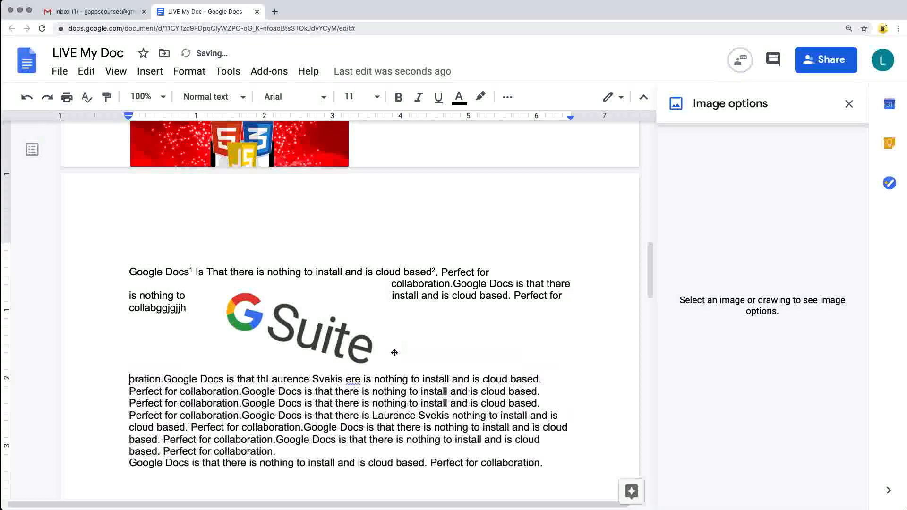
{"action": "left_click", "coordinate": [352, 355]}
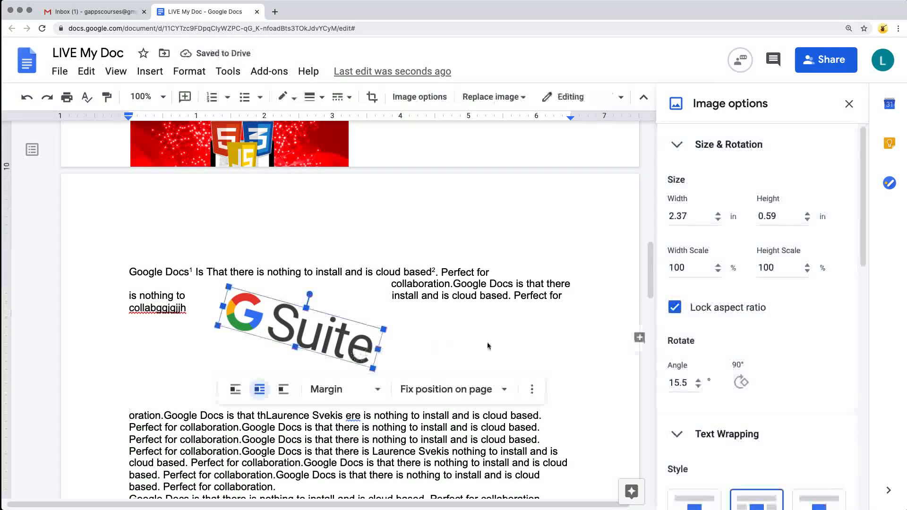
Change the G Suite logo's position setting to Move with text.
{"action": "scroll", "coordinate": [706, 316], "scroll_direction": "down", "scroll_amount": 6}
{"action": "scroll", "coordinate": [706, 316], "scroll_direction": "down", "scroll_amount": 6}
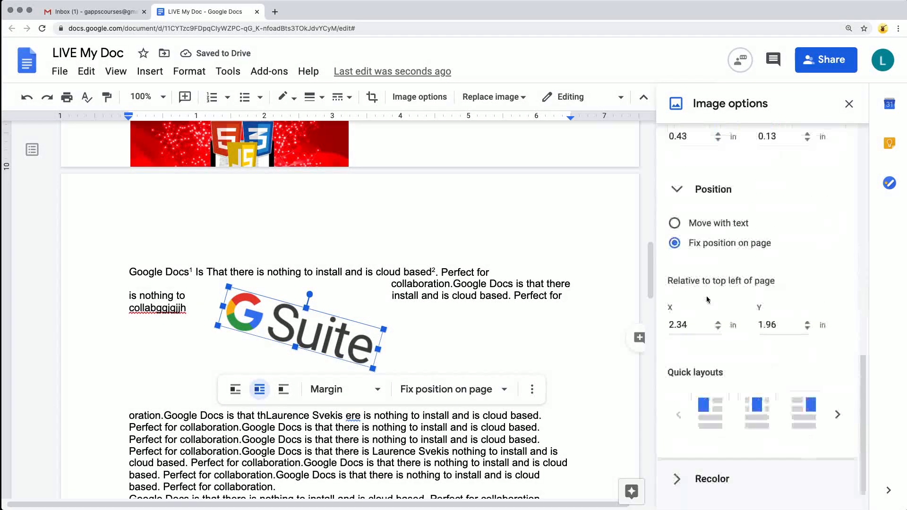
{"action": "left_click", "coordinate": [718, 229]}
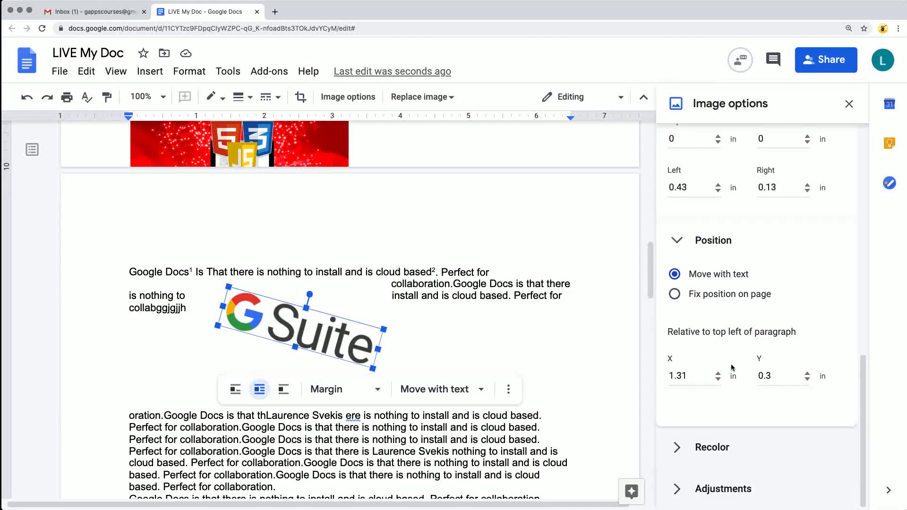
Reduce the browser zoom to see all the recolor swatches and recolor the G Suite logo with Light 8.
{"action": "left_click", "coordinate": [712, 456]}
{"action": "scroll", "coordinate": [778, 357], "scroll_direction": "down", "scroll_amount": 1}
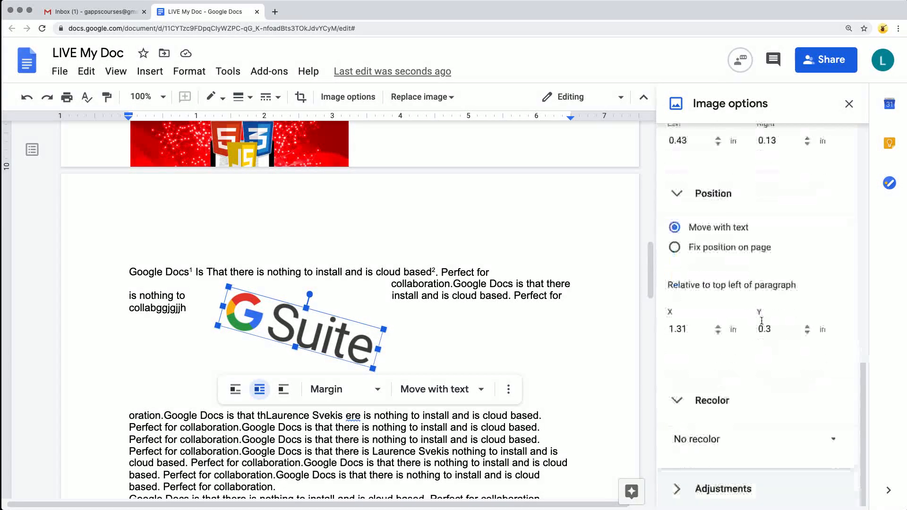
{"action": "left_click", "coordinate": [720, 439]}
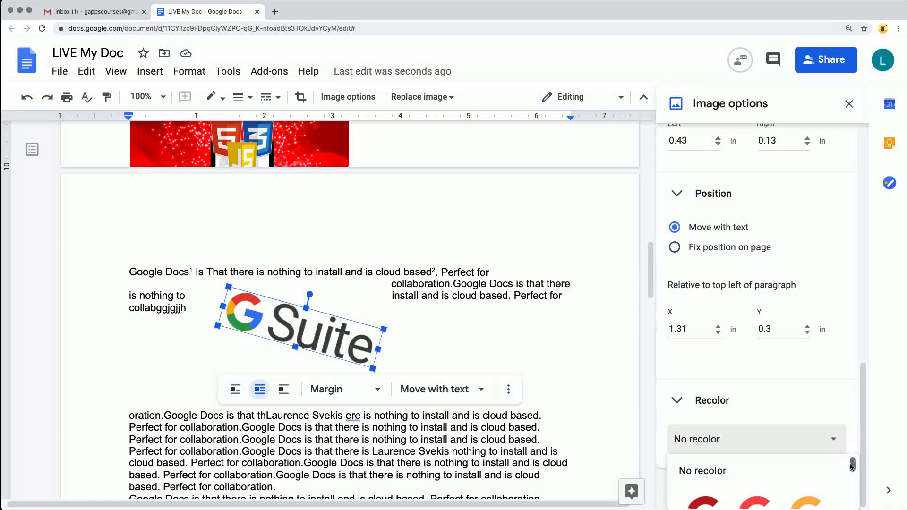
{"action": "left_click_drag", "start_coordinate": [852, 465], "coordinate": [853, 484]}
{"action": "left_click", "coordinate": [898, 29]}
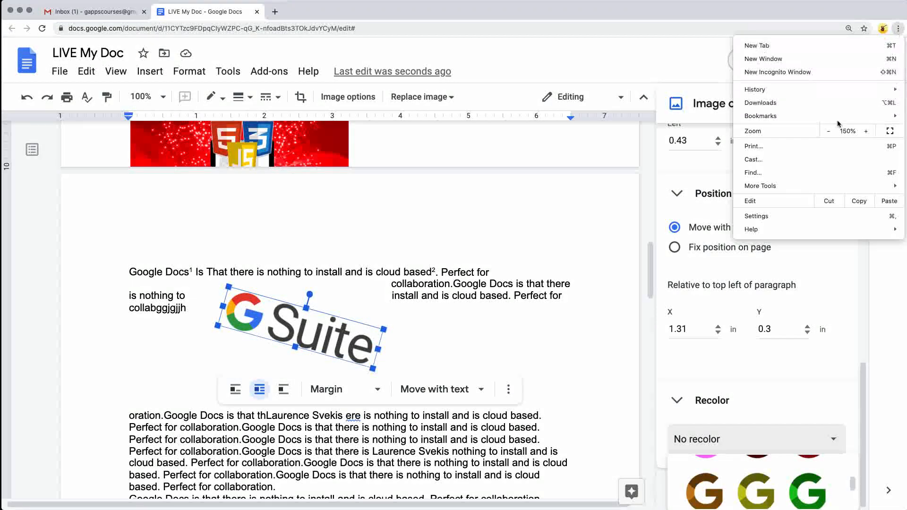
{"action": "left_click", "coordinate": [629, 288]}
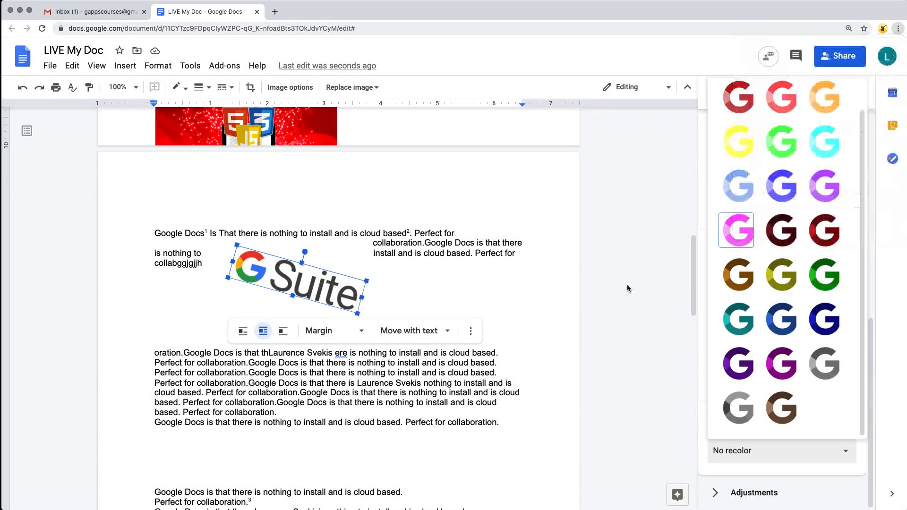
{"action": "scroll", "coordinate": [822, 227], "scroll_direction": "up", "scroll_amount": 2}
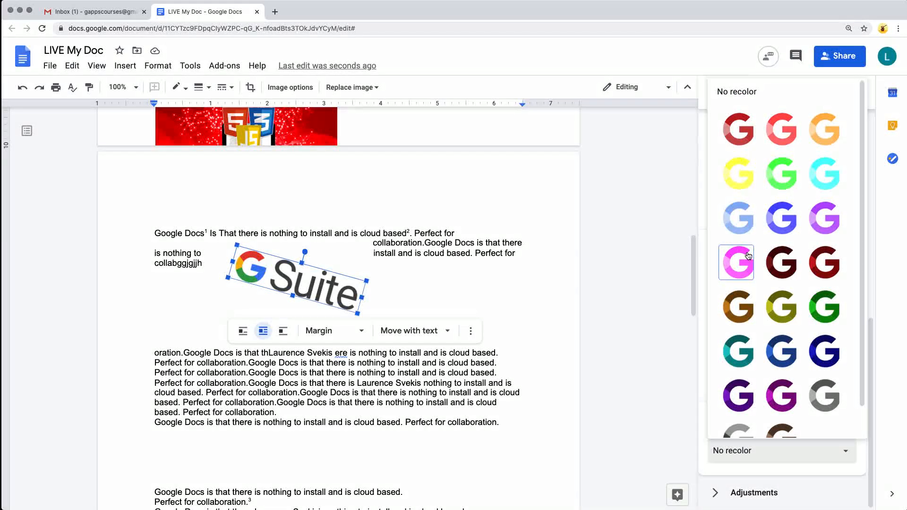
{"action": "left_click", "coordinate": [776, 221]}
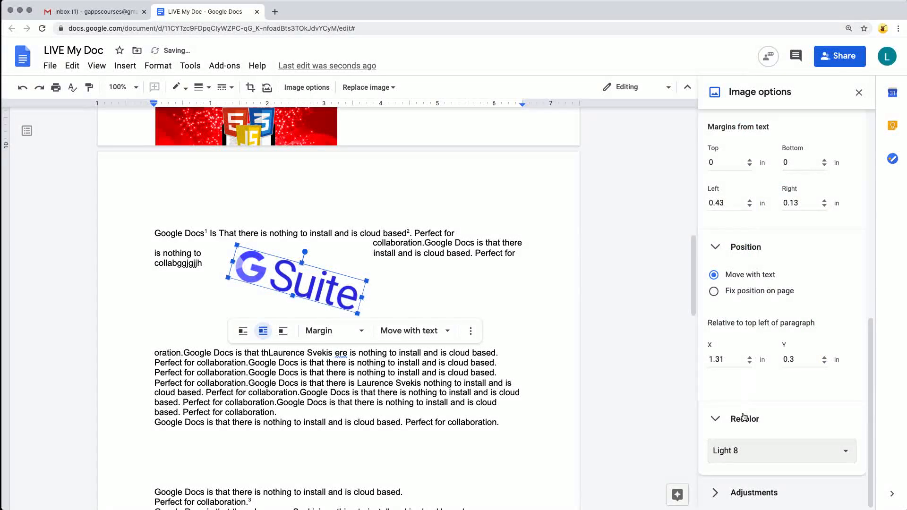
Try the Negative, Grayscale and Sepia recolor options on the G Suite logo.
{"action": "left_click", "coordinate": [738, 454]}
{"action": "left_click", "coordinate": [740, 416]}
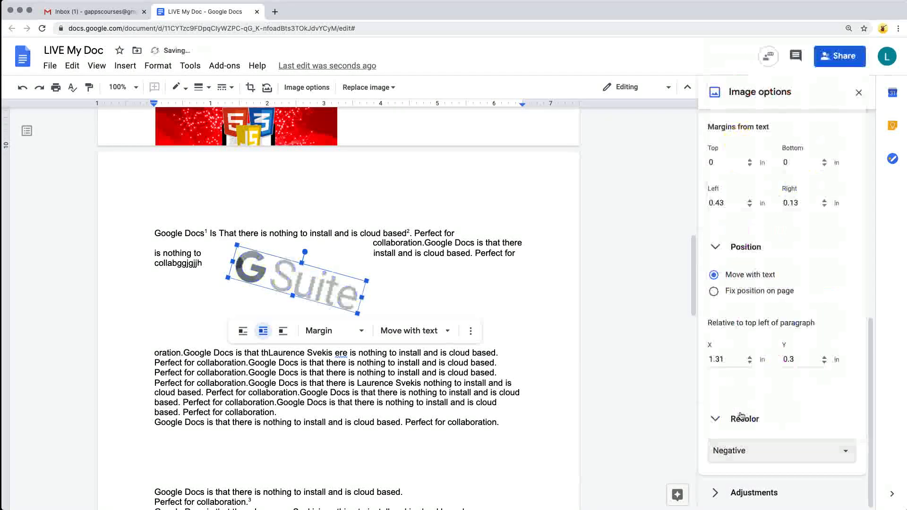
{"action": "left_click", "coordinate": [754, 446]}
{"action": "left_click", "coordinate": [822, 363]}
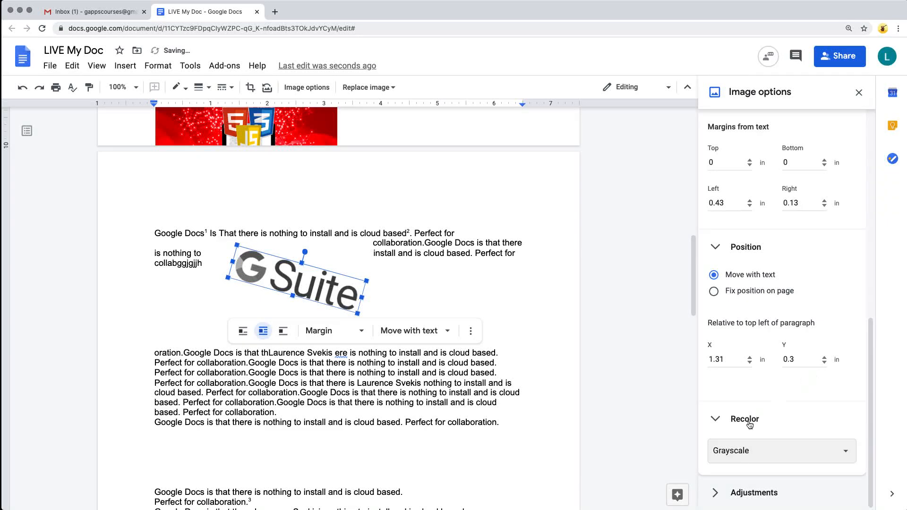
{"action": "left_click", "coordinate": [754, 457]}
{"action": "left_click", "coordinate": [780, 406]}
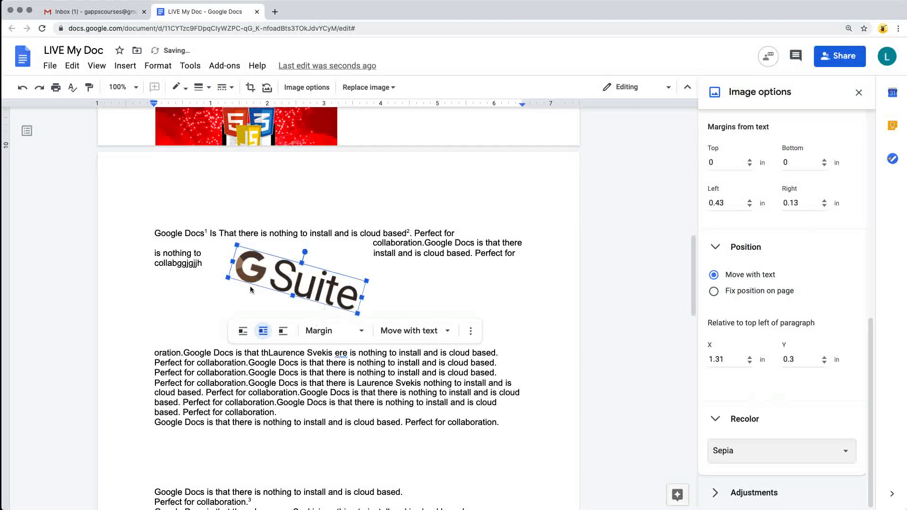
Try the Light 1 recolor on the G Suite logo and set it back to No recolor.
{"action": "left_click", "coordinate": [741, 457]}
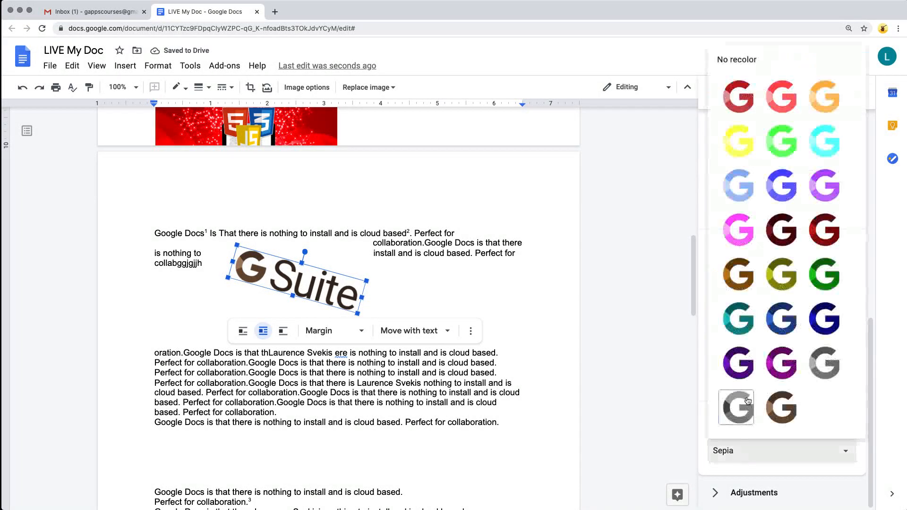
{"action": "left_click", "coordinate": [743, 89]}
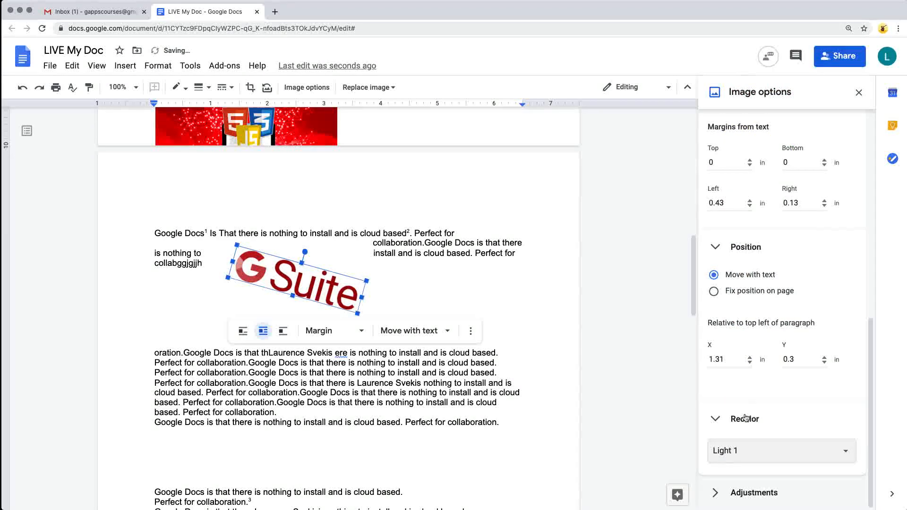
{"action": "left_click", "coordinate": [749, 448]}
{"action": "left_click", "coordinate": [755, 80]}
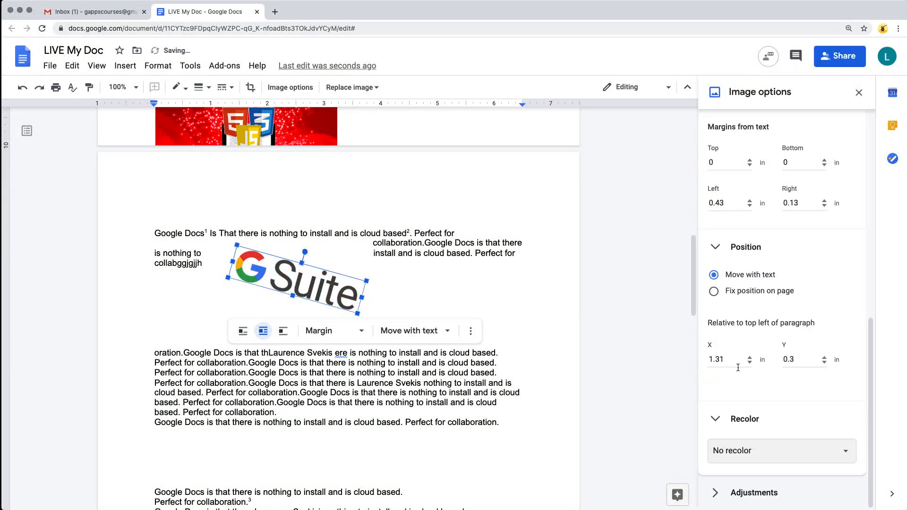
Try a slightly higher brightness in the G Suite logo's adjustments and reset all adjustments.
{"action": "left_click", "coordinate": [740, 493]}
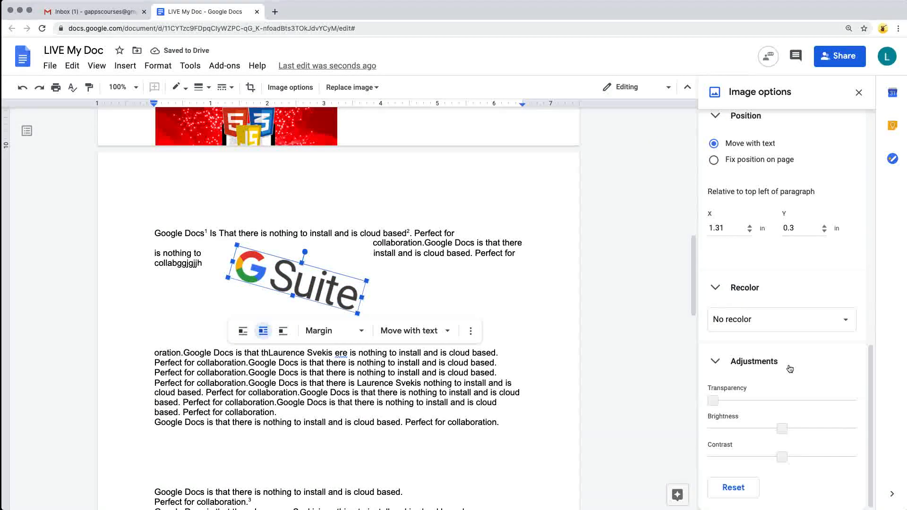
{"action": "mouse_move", "coordinate": [712, 400]}
{"action": "left_mouse_down"}
{"action": "mouse_move", "coordinate": [770, 400]}
{"action": "mouse_move", "coordinate": [713, 401]}
{"action": "left_mouse_up"}
{"action": "mouse_move", "coordinate": [782, 428]}
{"action": "left_mouse_down"}
{"action": "mouse_move", "coordinate": [846, 428]}
{"action": "mouse_move", "coordinate": [791, 429]}
{"action": "left_mouse_up"}
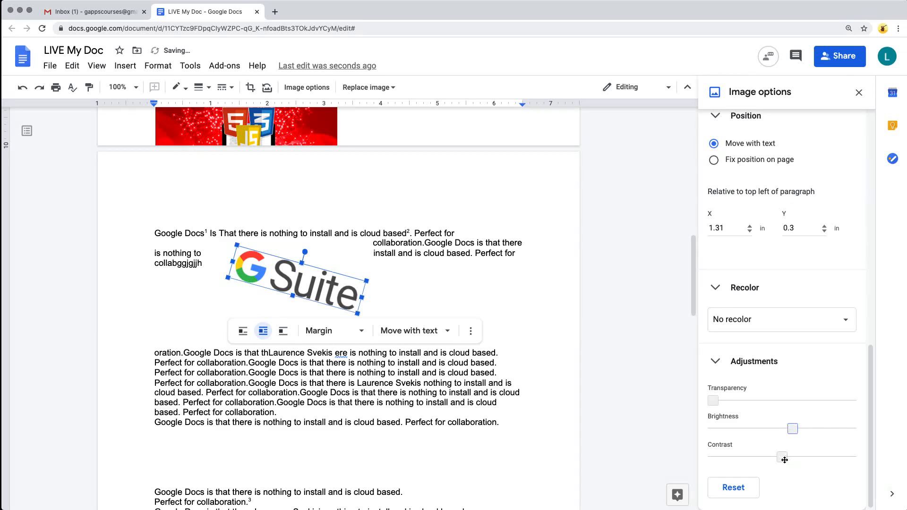
{"action": "mouse_move", "coordinate": [784, 459]}
{"action": "left_mouse_down"}
{"action": "mouse_move", "coordinate": [849, 457]}
{"action": "mouse_move", "coordinate": [782, 457]}
{"action": "left_mouse_up"}
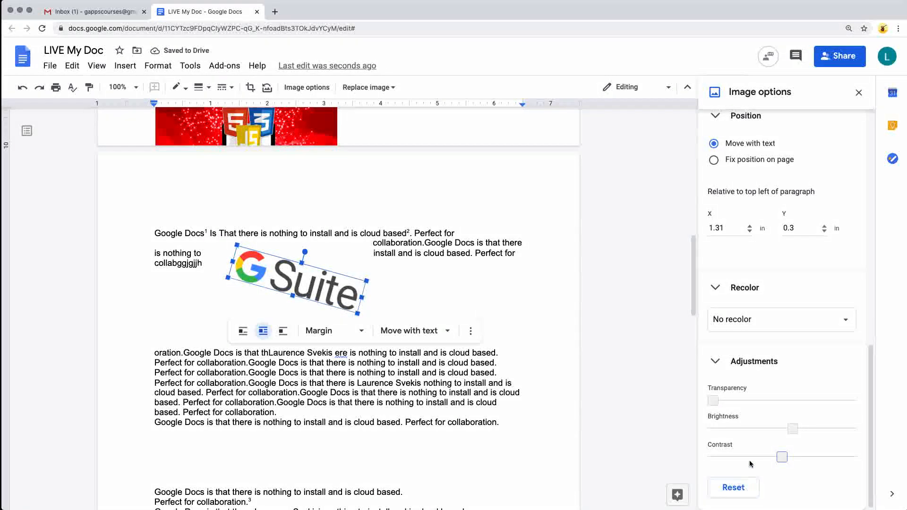
{"action": "left_click", "coordinate": [735, 488]}
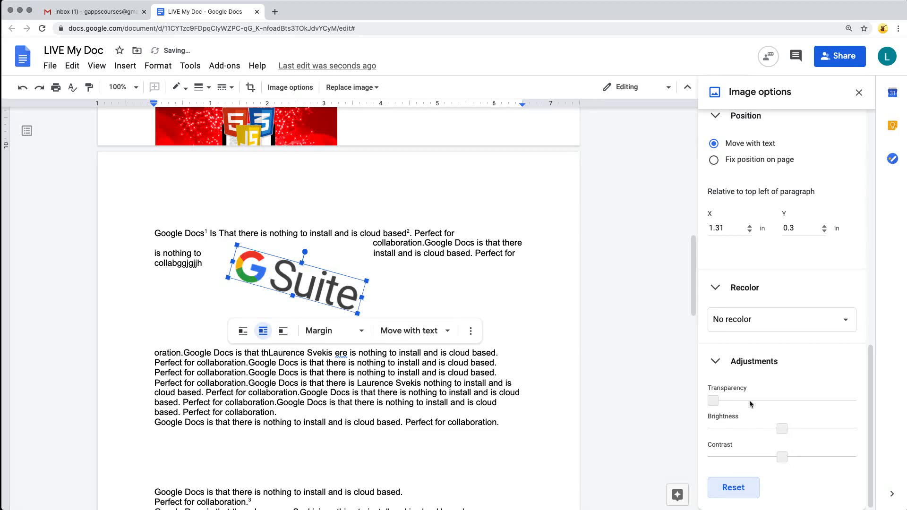
Collapse the Size & Rotation and Text Wrapping sections, review all image options for the logo and close them.
{"action": "scroll", "coordinate": [750, 403], "scroll_direction": "up", "scroll_amount": 10}
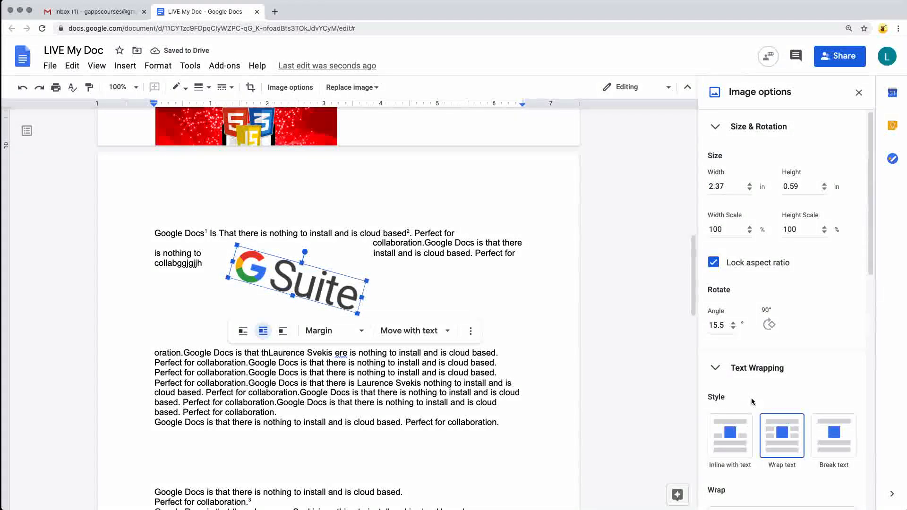
{"action": "left_click", "coordinate": [717, 129]}
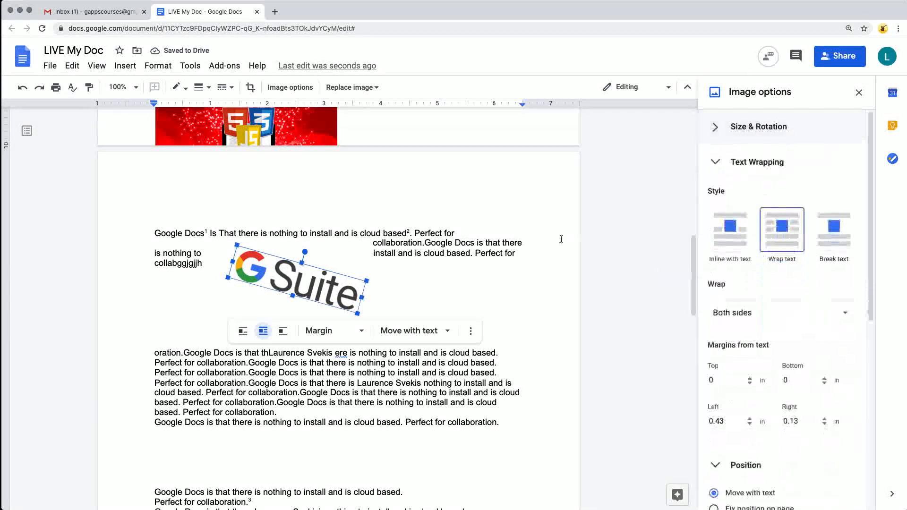
{"action": "left_click", "coordinate": [714, 161]}
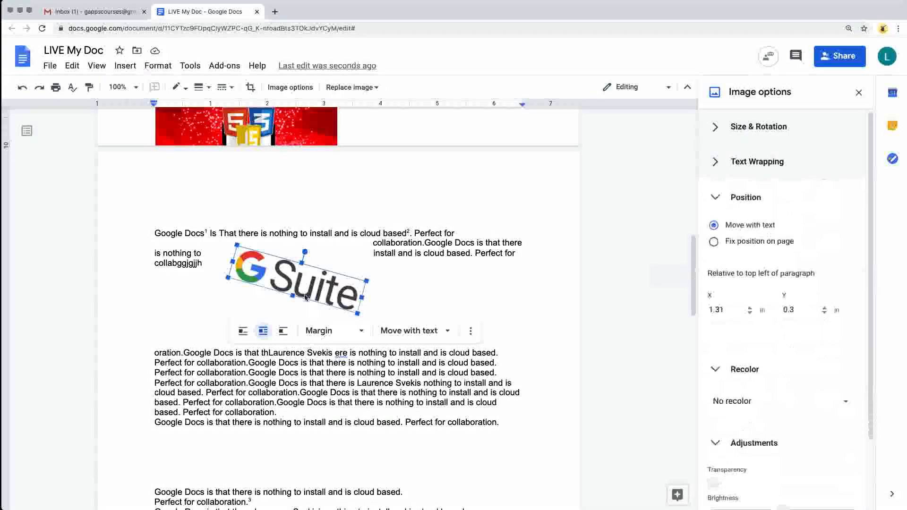
{"action": "left_click", "coordinate": [470, 330]}
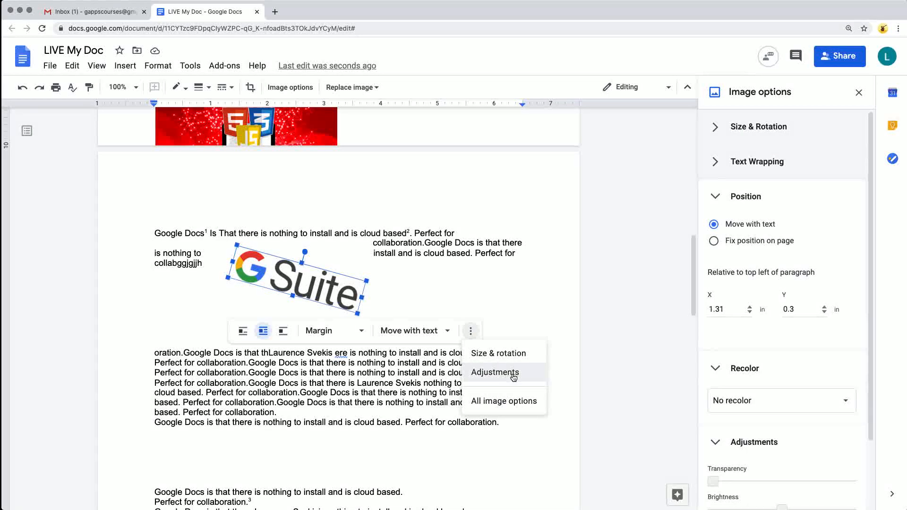
{"action": "left_click", "coordinate": [505, 402]}
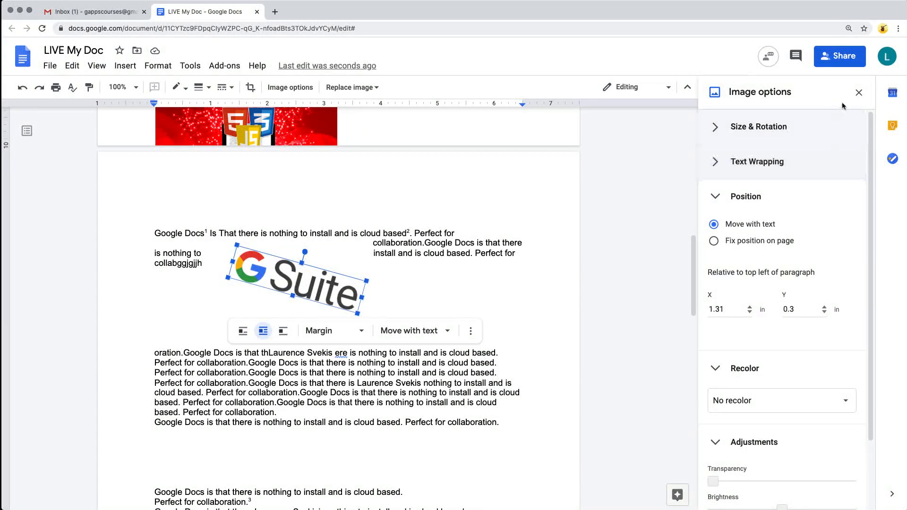
{"action": "left_click", "coordinate": [858, 93]}
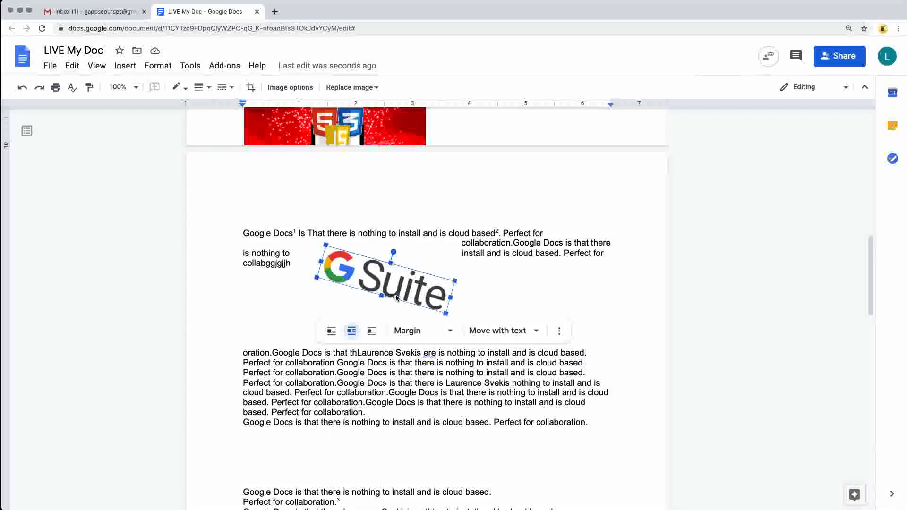
Set the margin between the G Suite logo and its surrounding text to 1 inch.
{"action": "left_click", "coordinate": [448, 331]}
{"action": "left_click", "coordinate": [426, 296]}
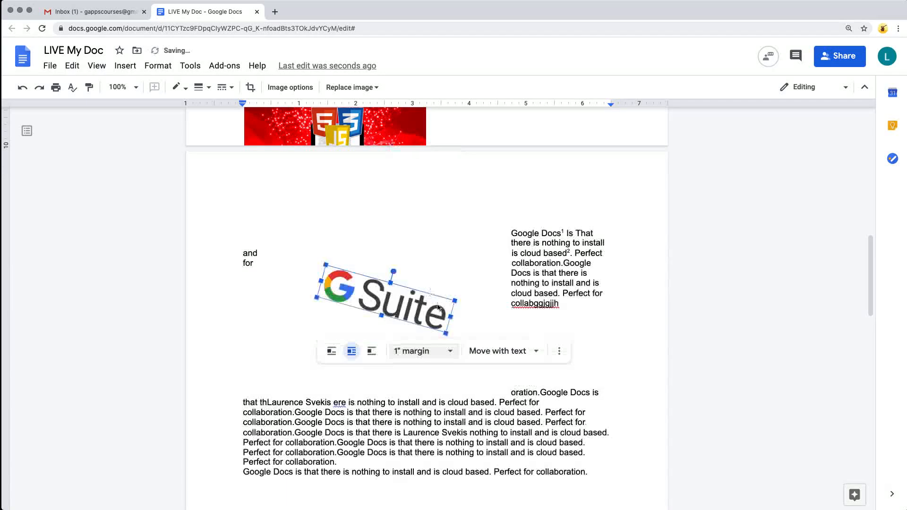
{"action": "left_click", "coordinate": [499, 291]}
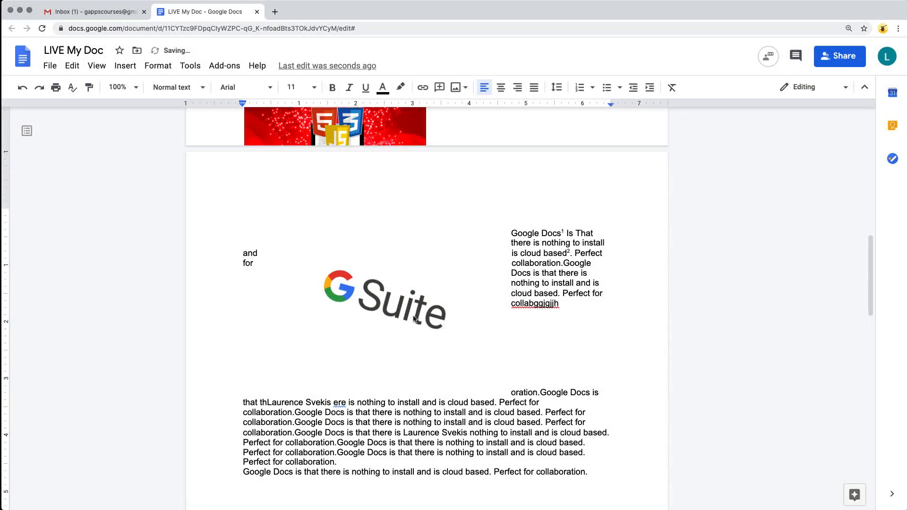
Reselect the G Suite logo and show its position options.
{"action": "left_click", "coordinate": [414, 319]}
{"action": "left_click", "coordinate": [500, 351]}
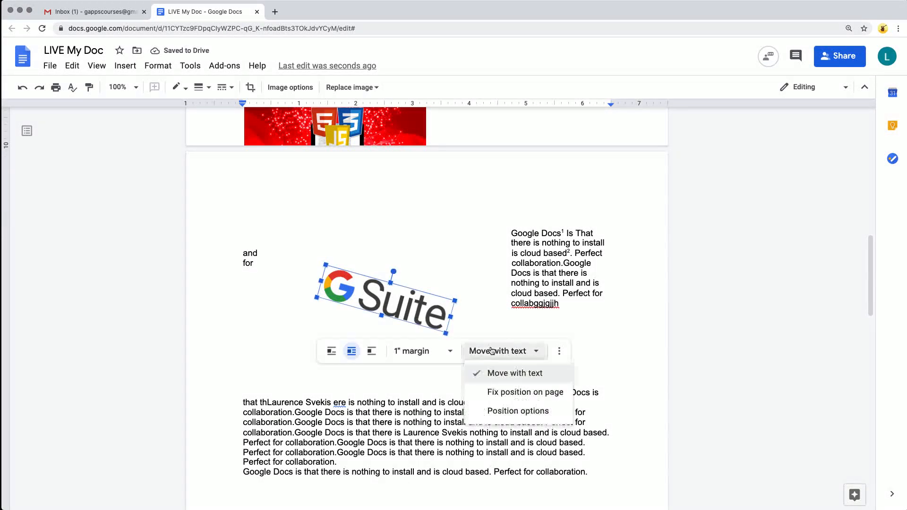
{"action": "left_click", "coordinate": [496, 412]}
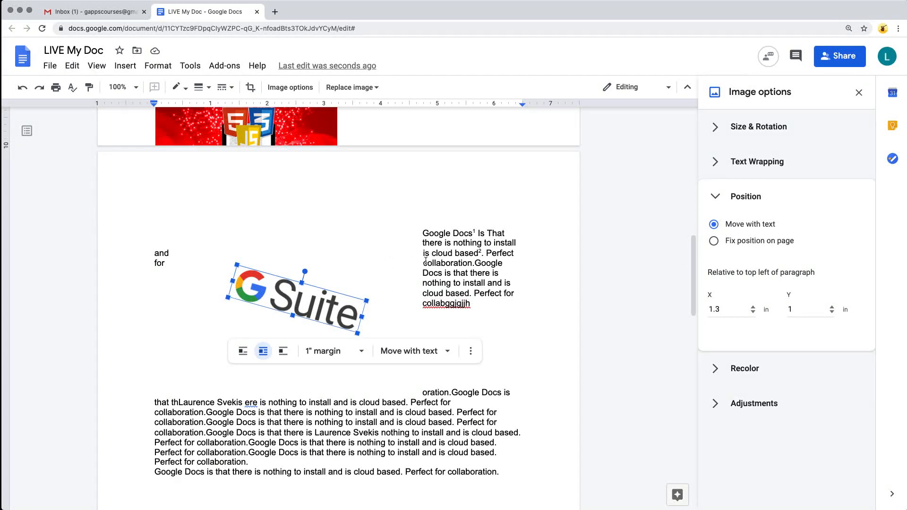
Add five blank lines below "Sfd" on the document's first page.
{"action": "left_click", "coordinate": [448, 258]}
{"action": "scroll", "coordinate": [425, 265], "scroll_direction": "up", "scroll_amount": 15}
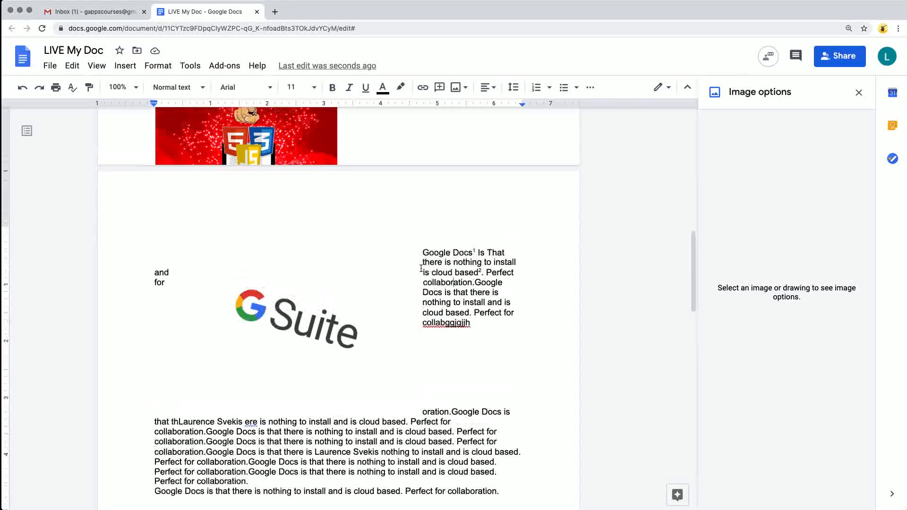
{"action": "scroll", "coordinate": [197, 226], "scroll_direction": "up", "scroll_amount": 1}
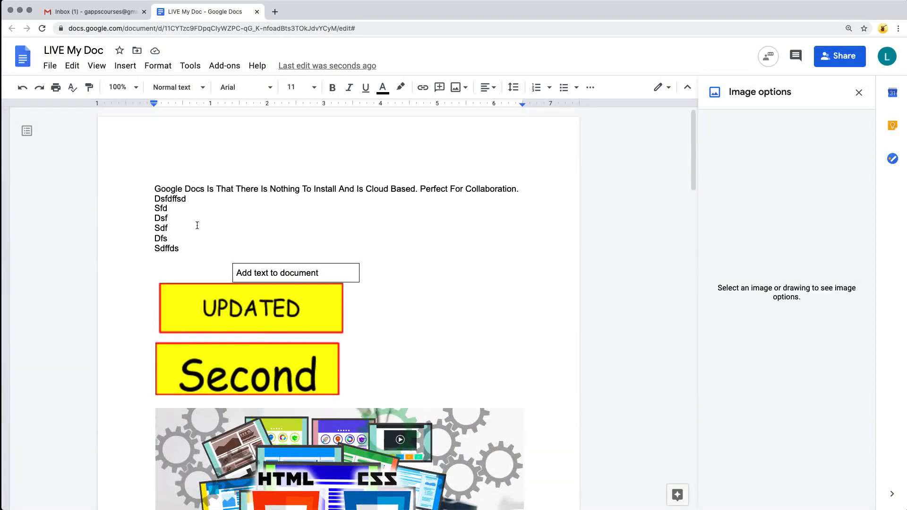
{"action": "left_click", "coordinate": [171, 213]}
{"action": "key", "text": "Return"}
{"action": "key", "text": "Return"}
{"action": "key", "text": "Return"}
{"action": "key", "text": "Return"}
{"action": "key", "text": "Return"}
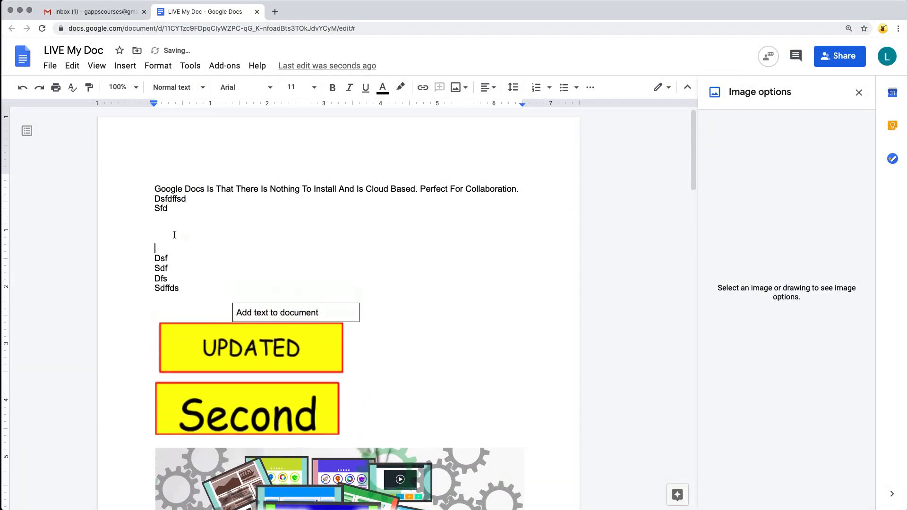
Insert a new drawing containing a freehand scribble into the blank lines below "Sfd", saving and closing it.
{"action": "left_click", "coordinate": [125, 66]}
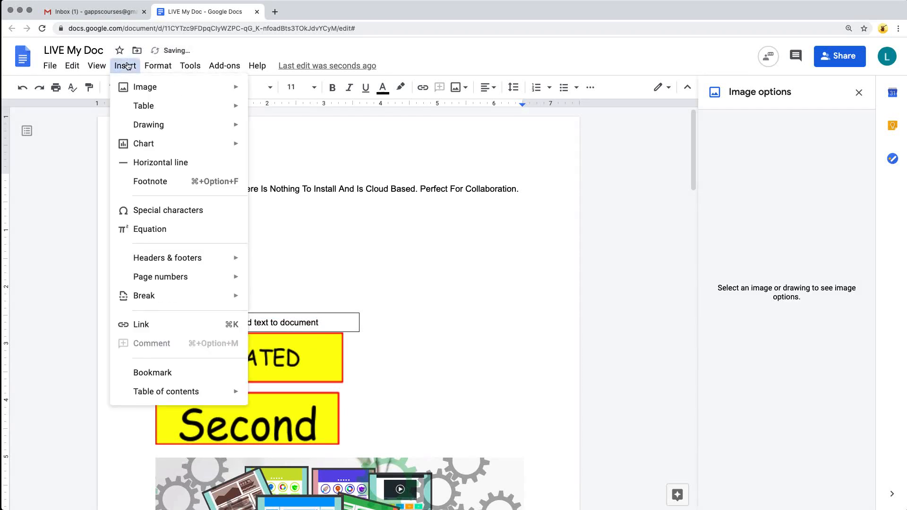
{"action": "mouse_move", "coordinate": [152, 129]}
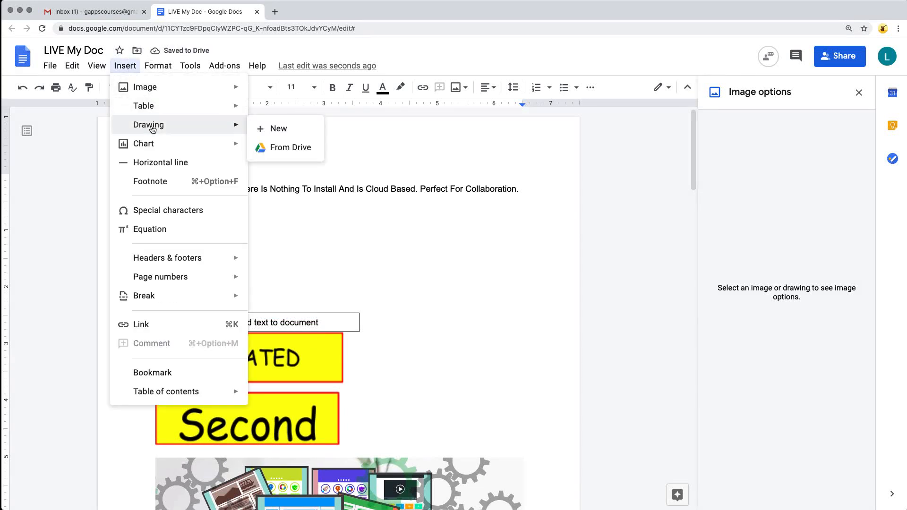
{"action": "left_click", "coordinate": [264, 129]}
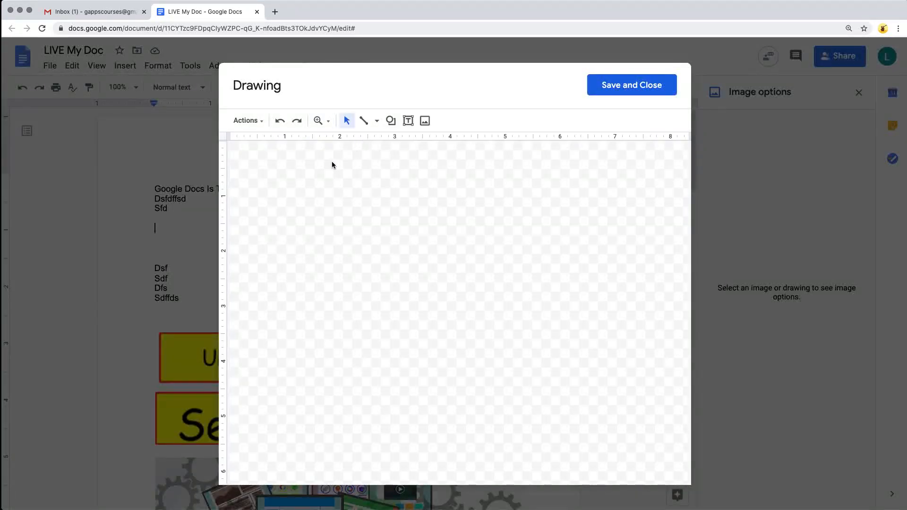
{"action": "left_click", "coordinate": [376, 121]}
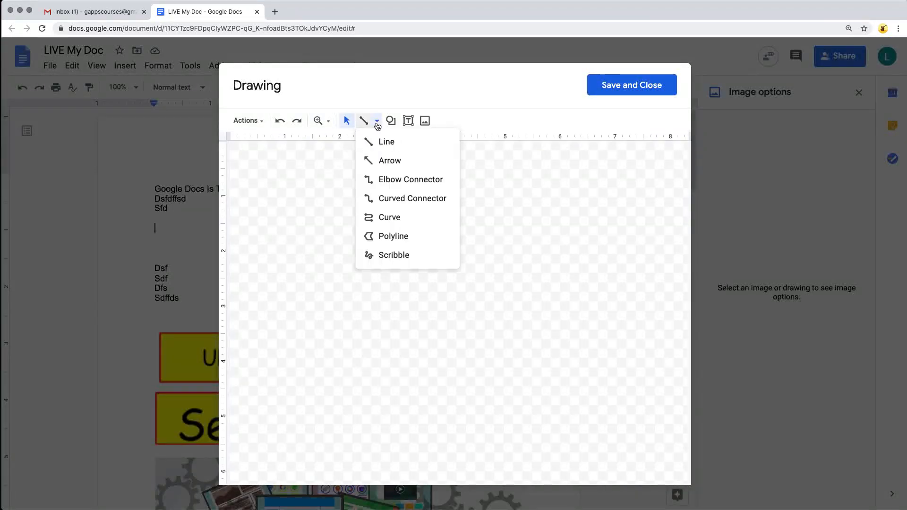
{"action": "left_click", "coordinate": [386, 255]}
{"action": "mouse_move", "coordinate": [353, 208]}
{"action": "left_mouse_down"}
{"action": "mouse_move", "coordinate": [543, 268]}
{"action": "mouse_move", "coordinate": [591, 248]}
{"action": "mouse_move", "coordinate": [373, 319]}
{"action": "mouse_move", "coordinate": [416, 333]}
{"action": "left_mouse_up"}
{"action": "left_click", "coordinate": [609, 86]}
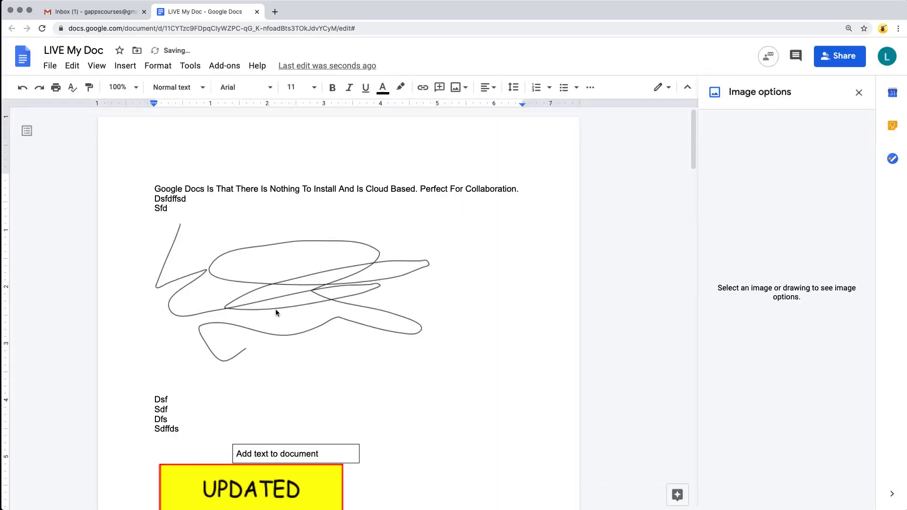
Shrink the inserted scribble drawing to about 2.26 by 1.14 in and add a blank line below it.
{"action": "left_click_drag", "start_coordinate": [429, 362], "coordinate": [283, 292]}
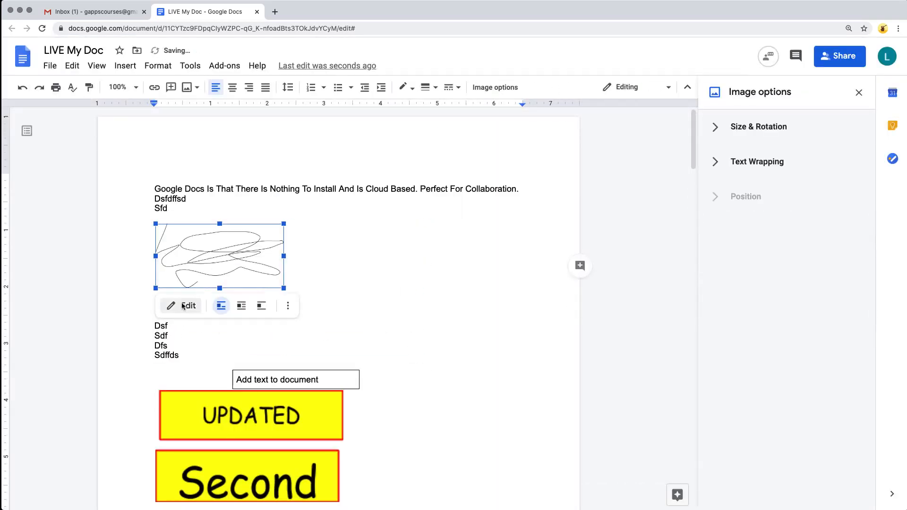
{"action": "left_click", "coordinate": [296, 291]}
{"action": "key", "text": "Return"}
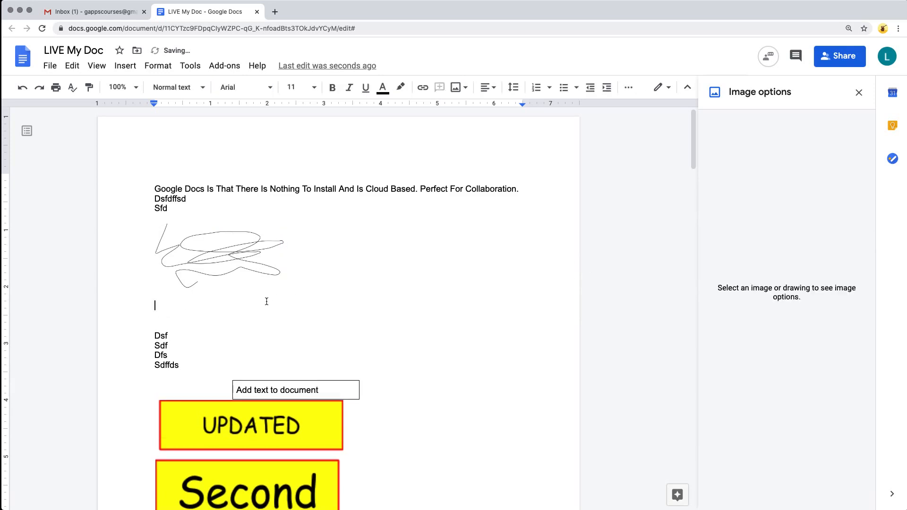
Show the size and rotation options of the scribble drawing, then deselect it.
{"action": "left_click", "coordinate": [217, 264]}
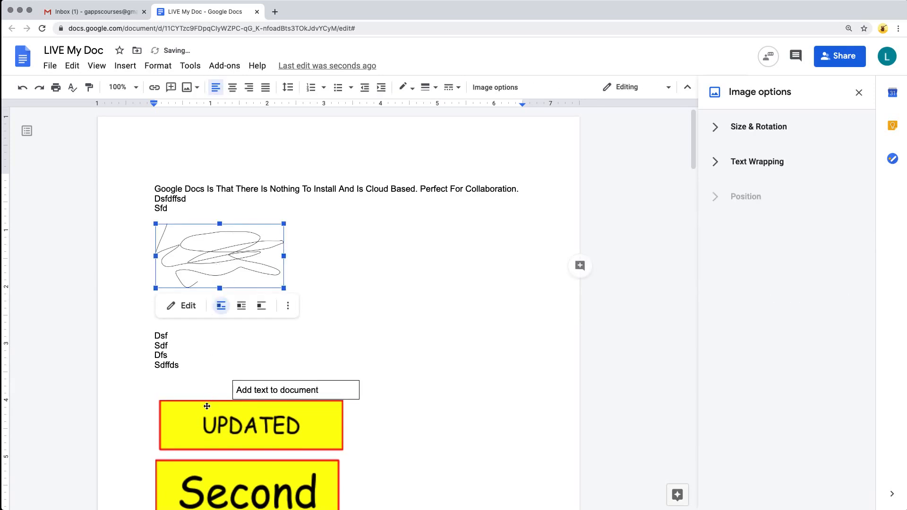
{"action": "left_click", "coordinate": [287, 310]}
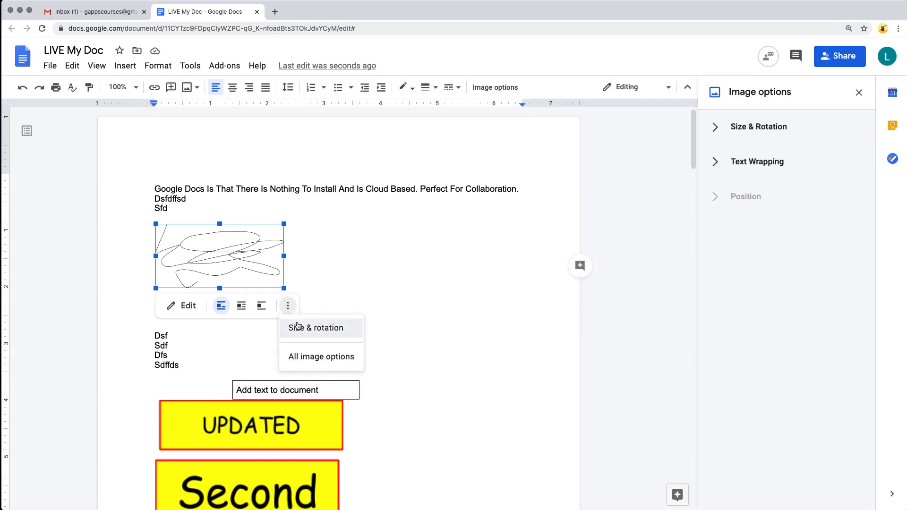
{"action": "left_click", "coordinate": [295, 324]}
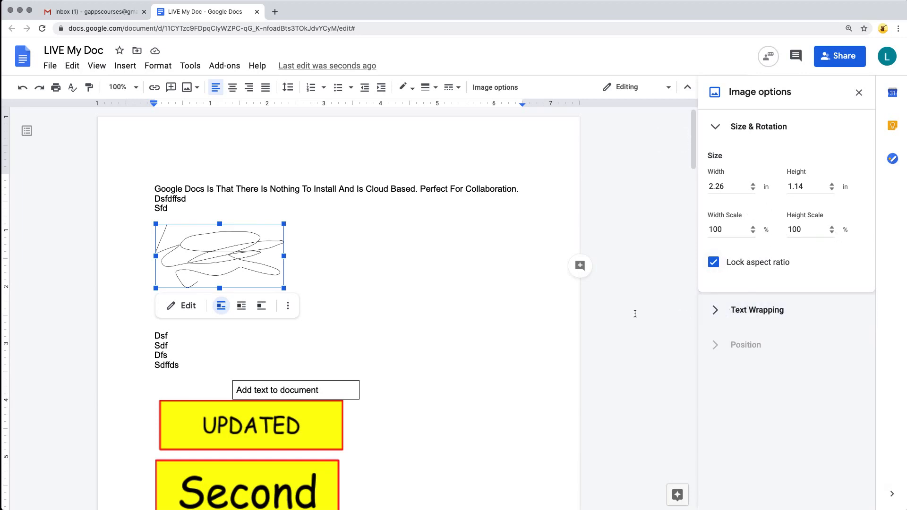
{"action": "left_click", "coordinate": [332, 279]}
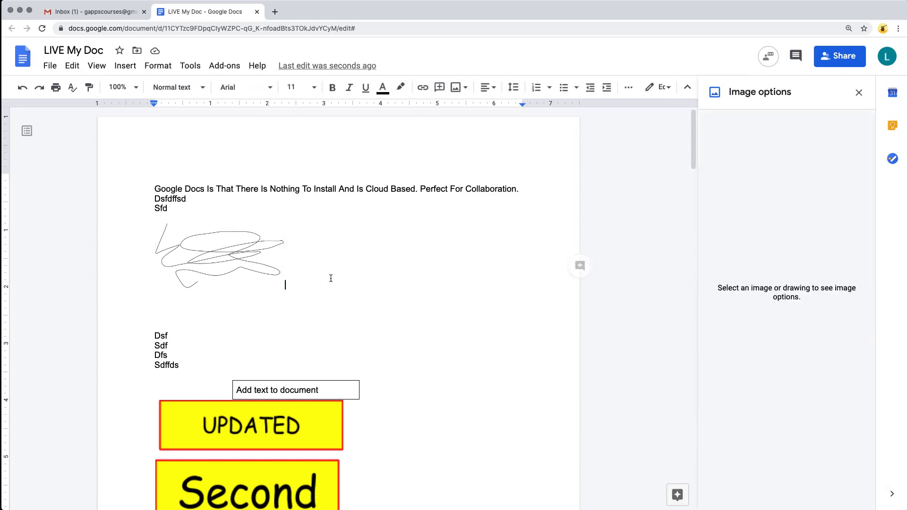
Reopen the scribble drawing for editing and give the scribble a thicker, blue line.
{"action": "left_click", "coordinate": [225, 268]}
{"action": "left_click", "coordinate": [182, 305]}
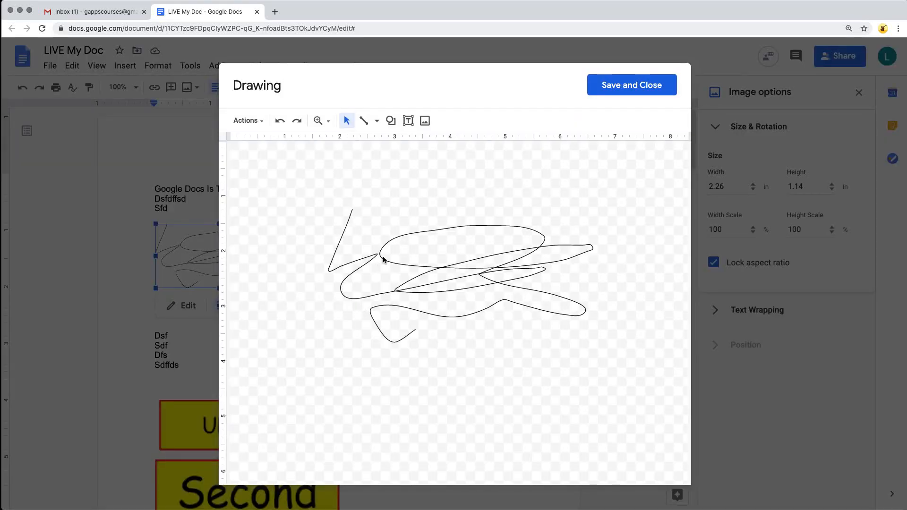
{"action": "left_click", "coordinate": [383, 259]}
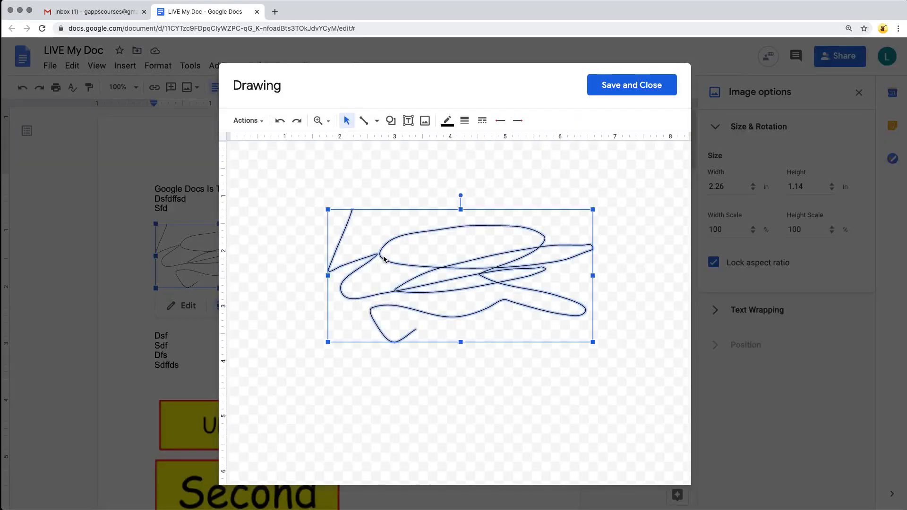
{"action": "left_click", "coordinate": [464, 121]}
{"action": "left_click", "coordinate": [481, 187]}
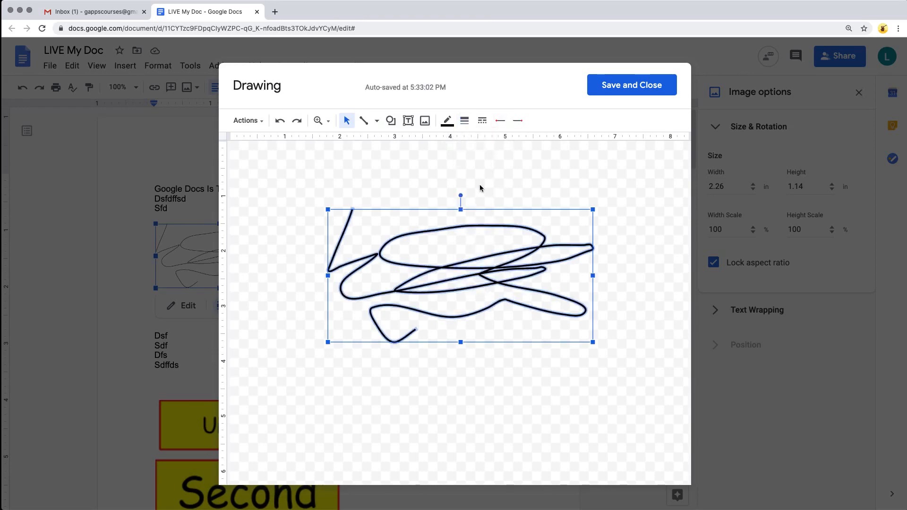
{"action": "left_click", "coordinate": [447, 120]}
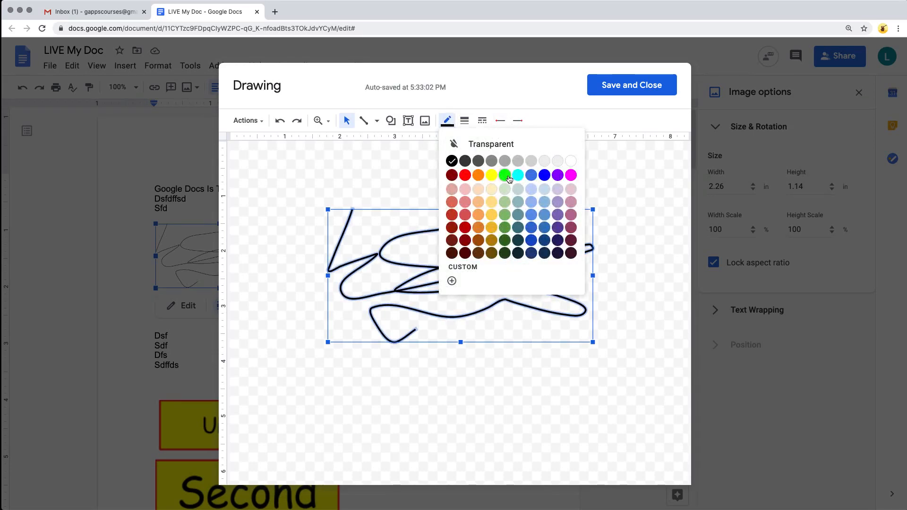
{"action": "left_click", "coordinate": [544, 175]}
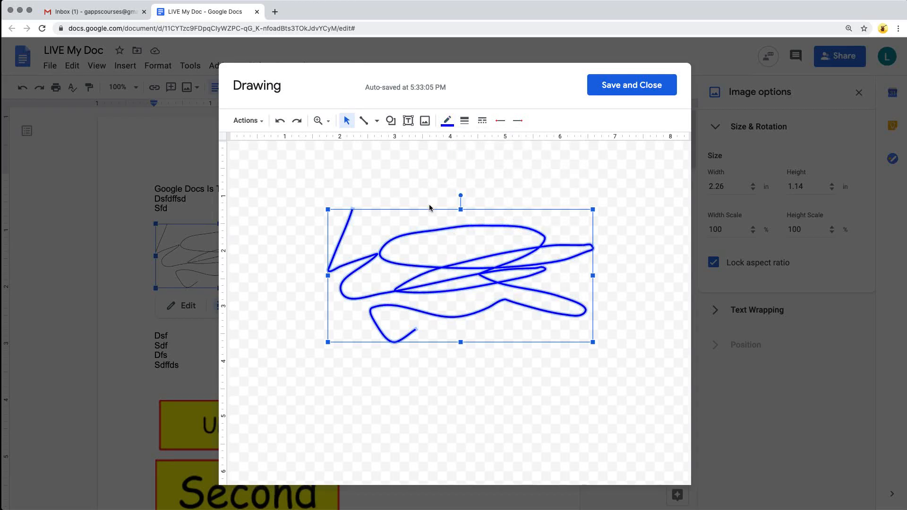
{"action": "left_click", "coordinate": [399, 187]}
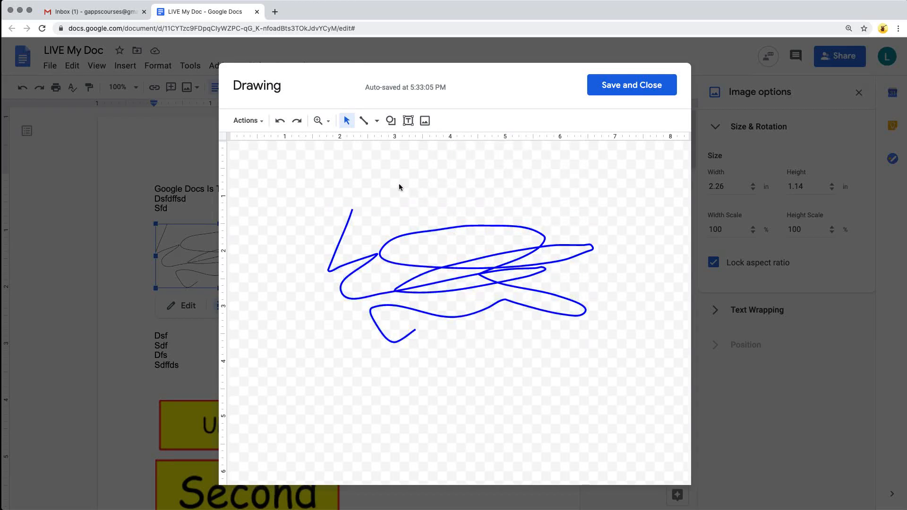
Add a smiley face shape about 1 inch wide to the drawing, beside the blue scribble's upper-left end.
{"action": "left_click", "coordinate": [390, 121]}
{"action": "mouse_move", "coordinate": [406, 142]}
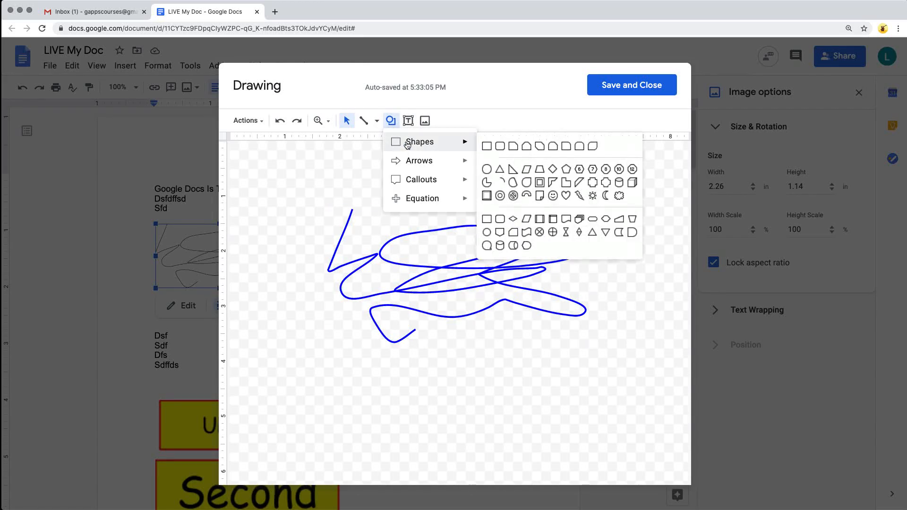
{"action": "left_click", "coordinate": [553, 194]}
{"action": "left_click_drag", "start_coordinate": [260, 193], "coordinate": [313, 240]}
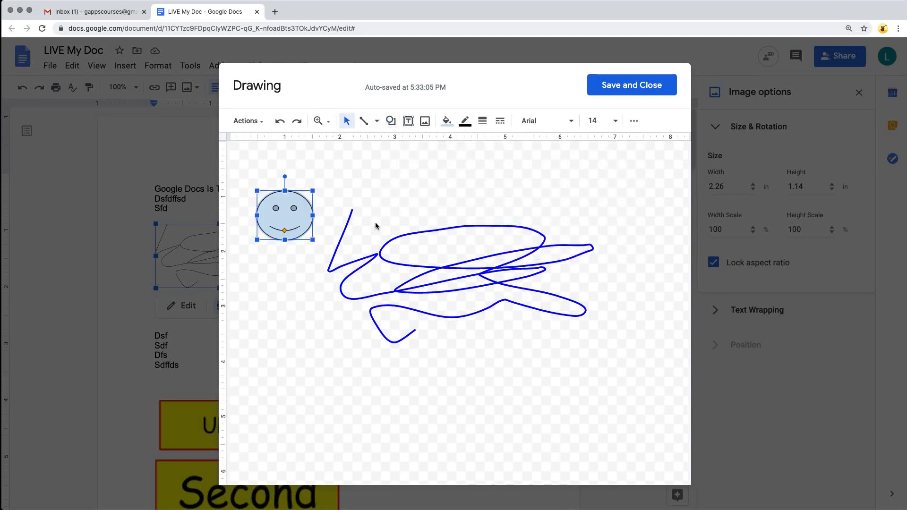
{"action": "left_click", "coordinate": [411, 149]}
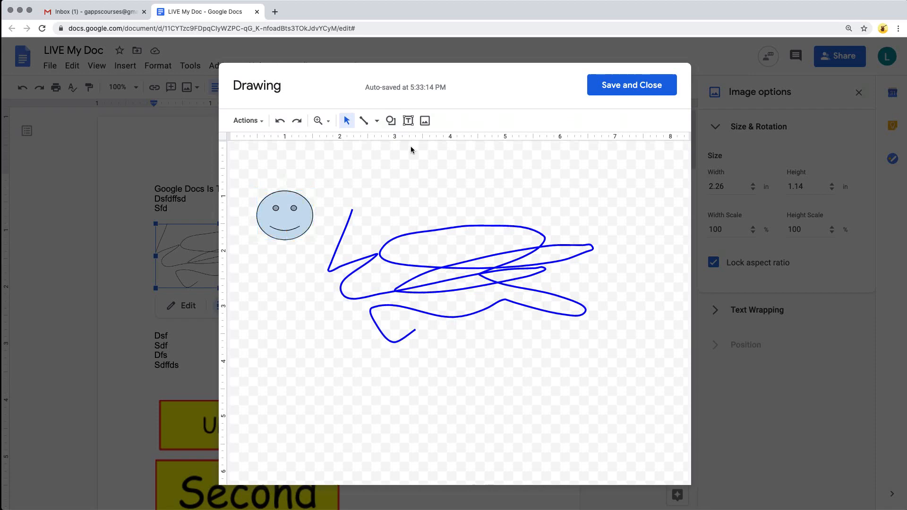
Draw a straight arrow below the smiley face, pointing up toward the blue scribble.
{"action": "left_click", "coordinate": [391, 121]}
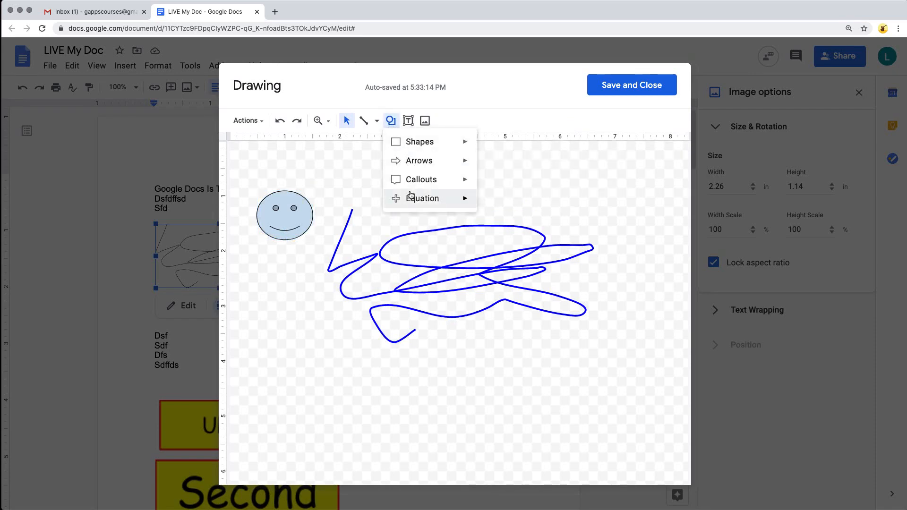
{"action": "mouse_move", "coordinate": [418, 202]}
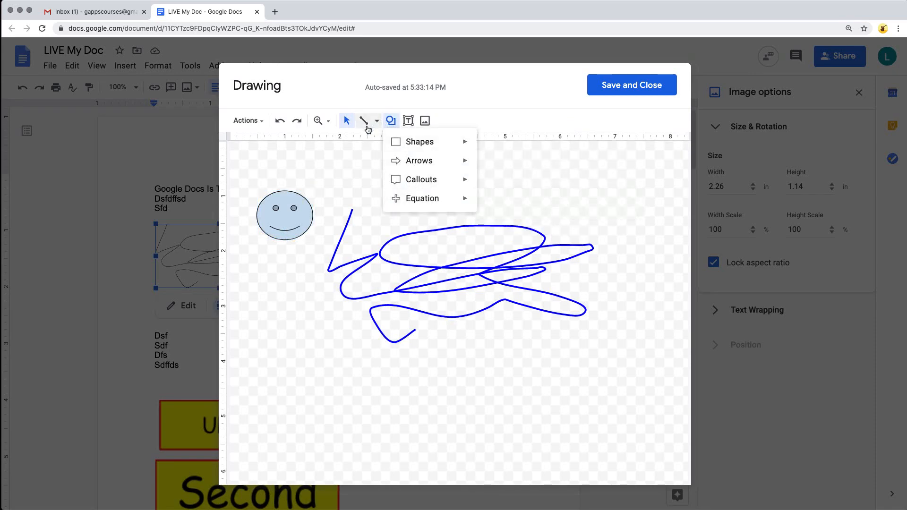
{"action": "left_click", "coordinate": [364, 121]}
{"action": "left_click", "coordinate": [376, 122]}
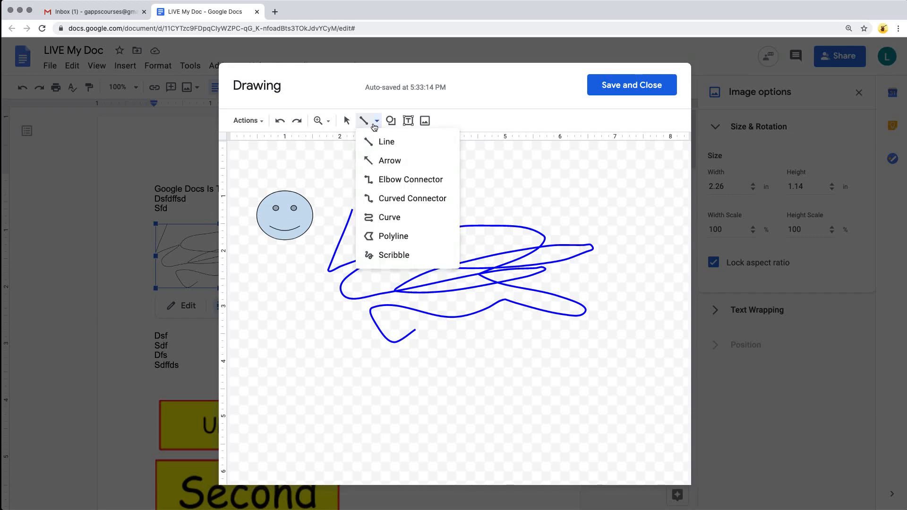
{"action": "left_click", "coordinate": [384, 160]}
{"action": "left_click_drag", "start_coordinate": [274, 348], "coordinate": [330, 313]}
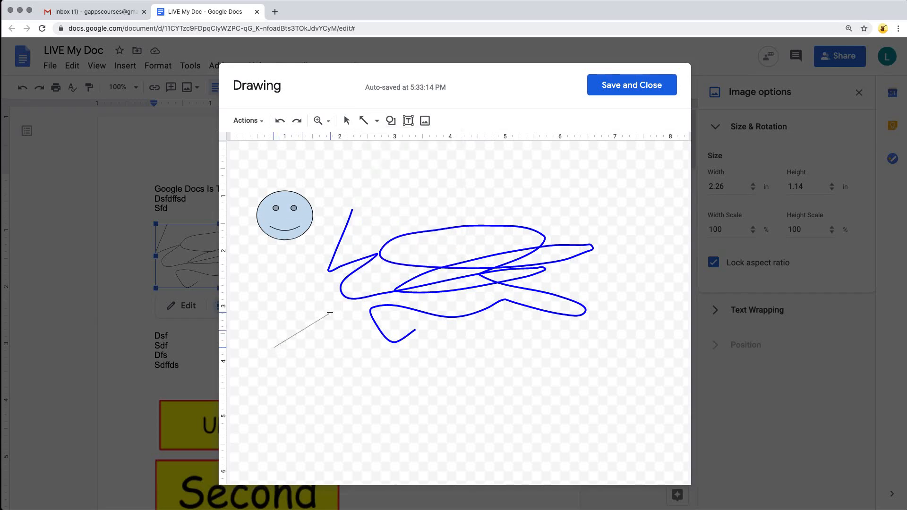
Draw an elbow connector above the right end of the blue scribble, running down to the right.
{"action": "left_click", "coordinate": [376, 121]}
{"action": "left_click", "coordinate": [392, 181]}
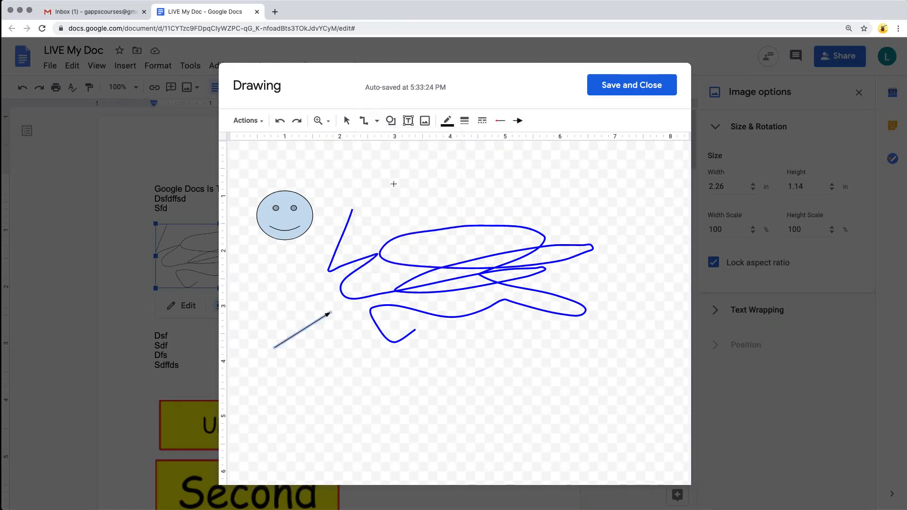
{"action": "mouse_move", "coordinate": [531, 177]}
{"action": "left_mouse_down"}
{"action": "mouse_move", "coordinate": [543, 223]}
{"action": "mouse_move", "coordinate": [625, 226]}
{"action": "left_mouse_up"}
Draw a closed five-sided polyline shape below the right half of the blue scribble.
{"action": "left_click", "coordinate": [377, 121]}
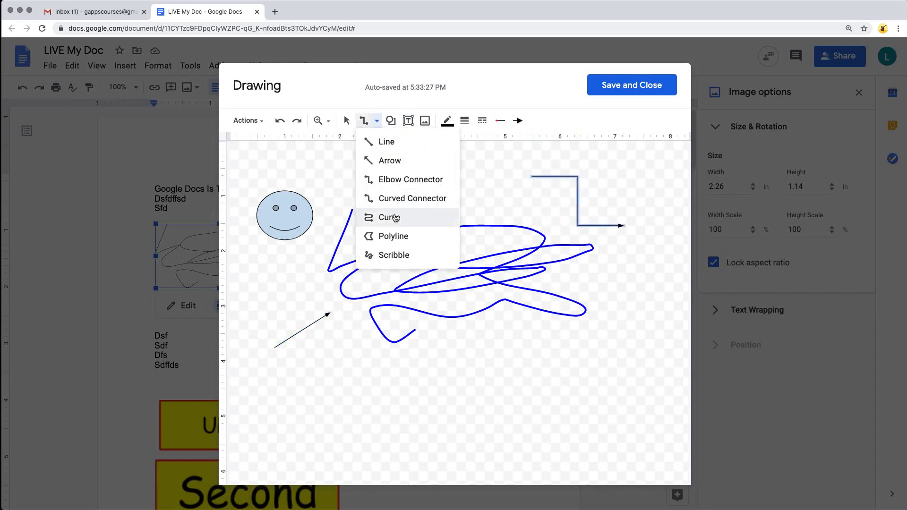
{"action": "left_click", "coordinate": [398, 241]}
{"action": "left_click", "coordinate": [462, 372]}
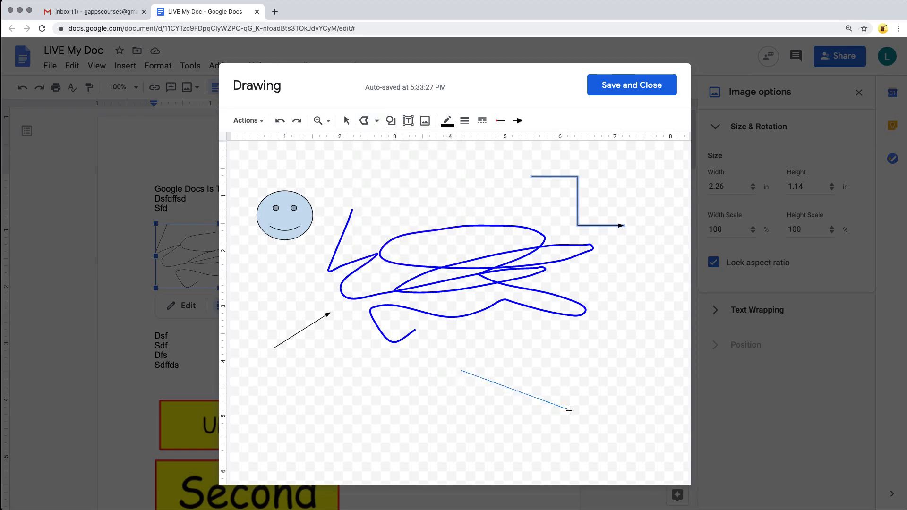
{"action": "left_click", "coordinate": [537, 442]}
{"action": "left_click", "coordinate": [555, 405]}
{"action": "left_click", "coordinate": [565, 352]}
{"action": "left_click", "coordinate": [505, 354]}
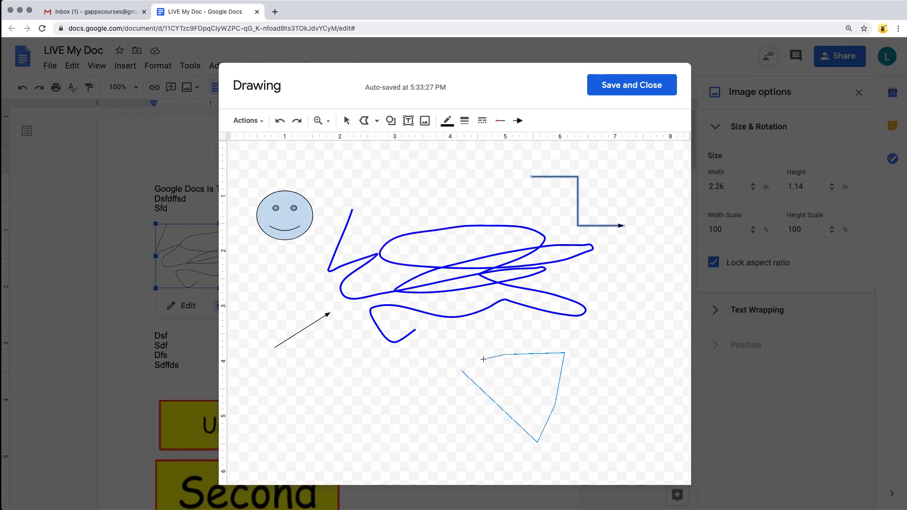
{"action": "left_click", "coordinate": [463, 369]}
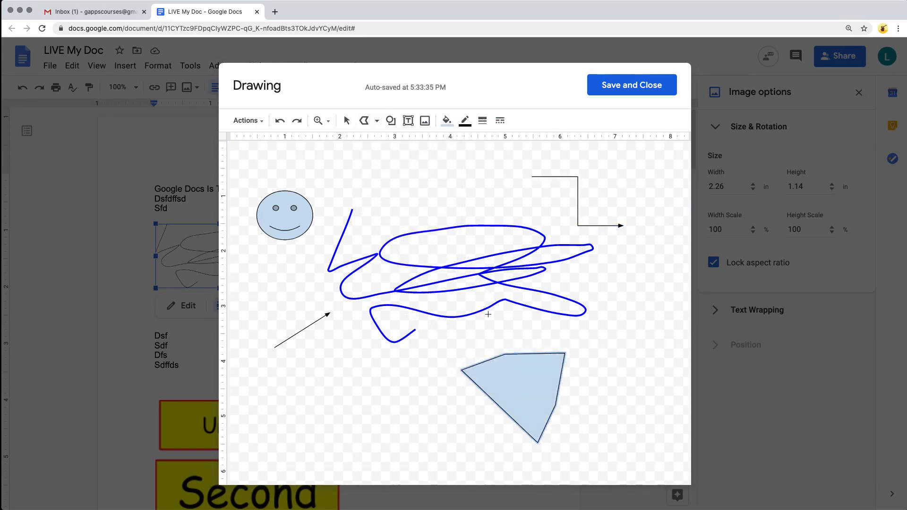
Draw a second freehand scribble between the arrow and the five-sided shape.
{"action": "left_click", "coordinate": [377, 121]}
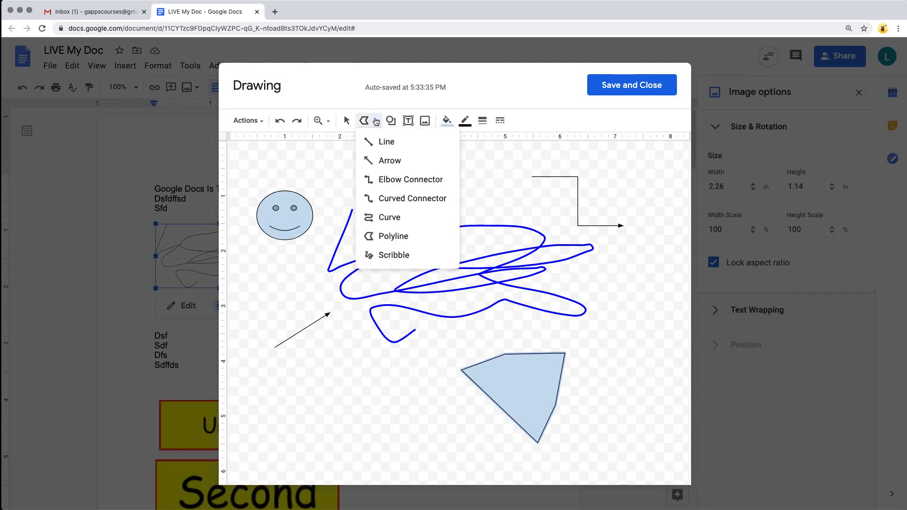
{"action": "left_click", "coordinate": [378, 252]}
{"action": "mouse_move", "coordinate": [331, 350]}
{"action": "left_mouse_down"}
{"action": "mouse_move", "coordinate": [366, 405]}
{"action": "mouse_move", "coordinate": [396, 390]}
{"action": "left_mouse_up"}
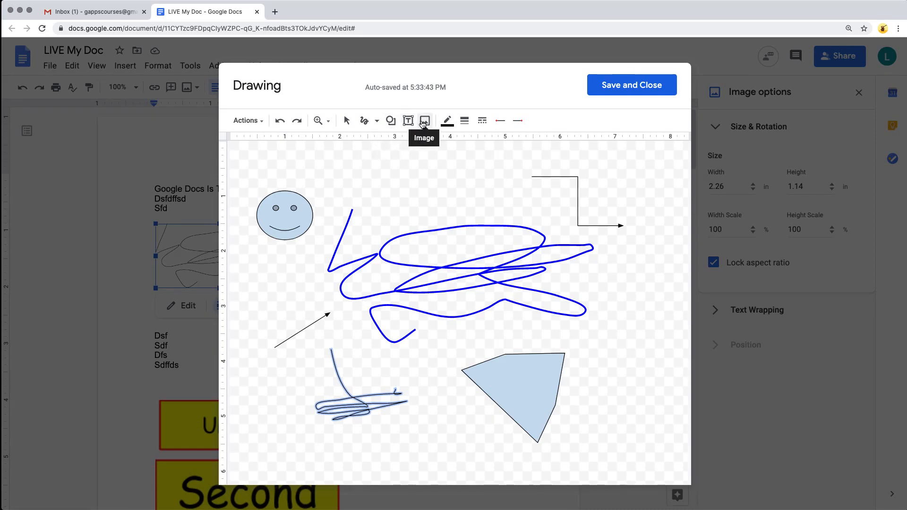
Zoom the drawing canvas out to 50% and return it to the Fit zoom level.
{"action": "left_click", "coordinate": [322, 122]}
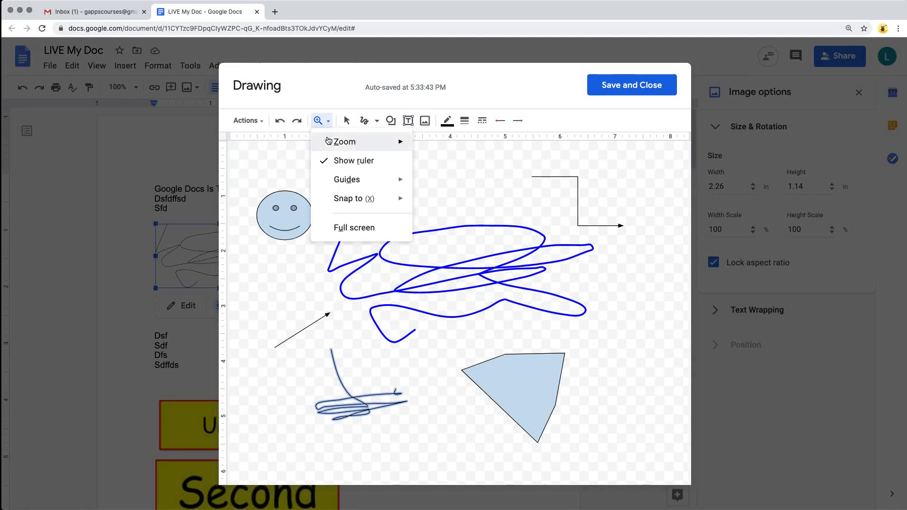
{"action": "mouse_move", "coordinate": [329, 145]}
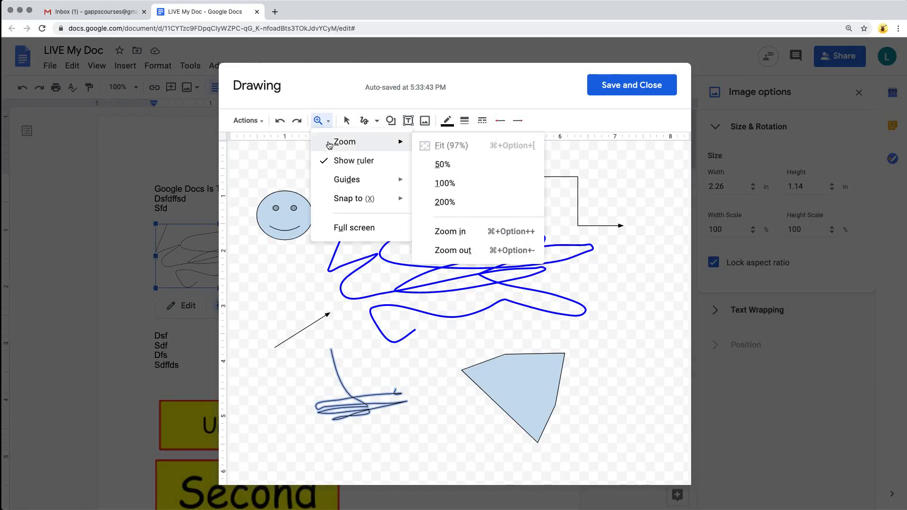
{"action": "left_click", "coordinate": [446, 165]}
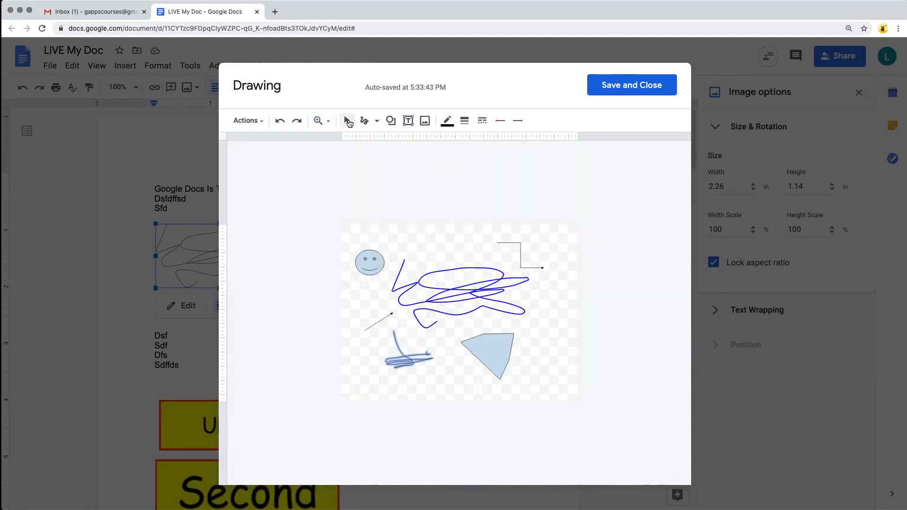
{"action": "left_click", "coordinate": [331, 123]}
{"action": "mouse_move", "coordinate": [337, 145]}
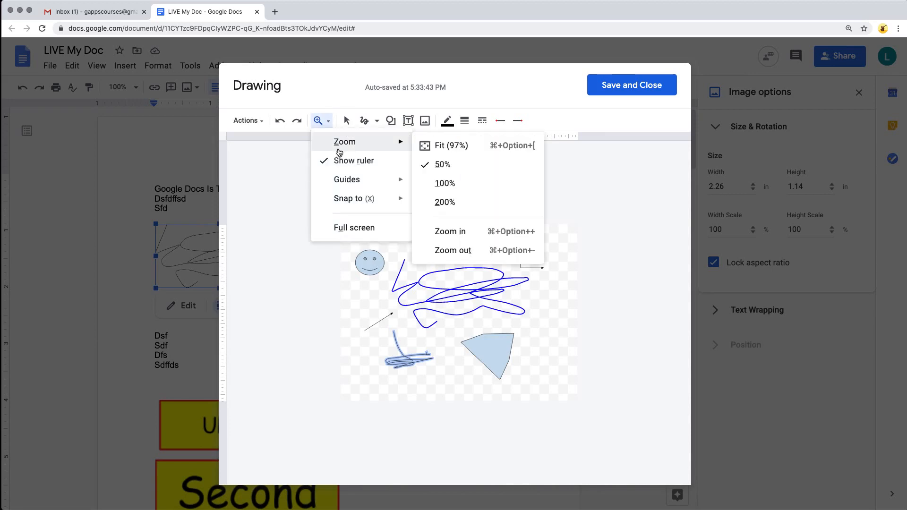
{"action": "left_click", "coordinate": [446, 150]}
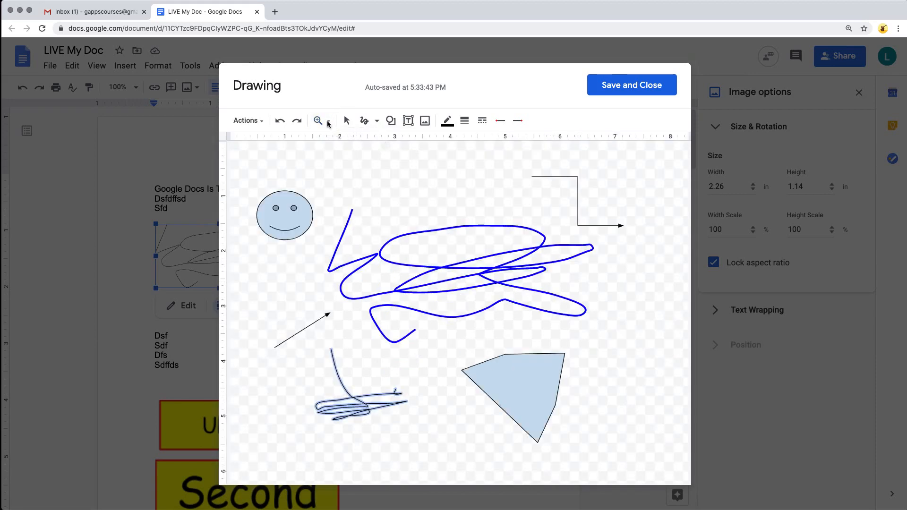
Show the guides on the drawing canvas and hide them again.
{"action": "left_click", "coordinate": [330, 121]}
{"action": "mouse_move", "coordinate": [359, 179]}
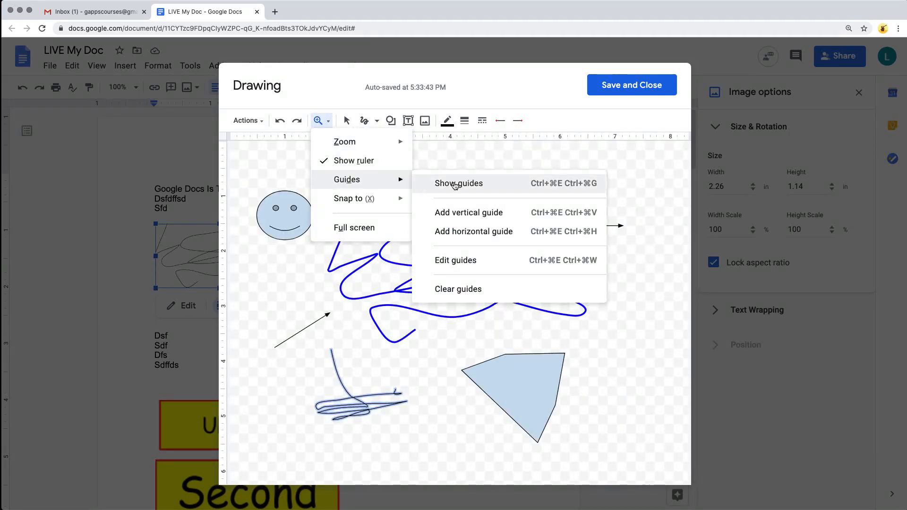
{"action": "left_click", "coordinate": [454, 182]}
{"action": "left_click", "coordinate": [322, 120]}
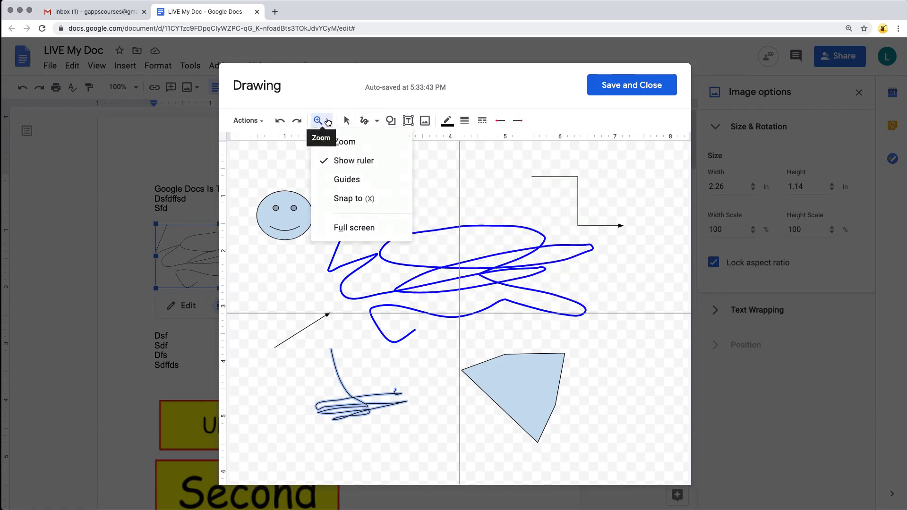
{"action": "mouse_move", "coordinate": [354, 181]}
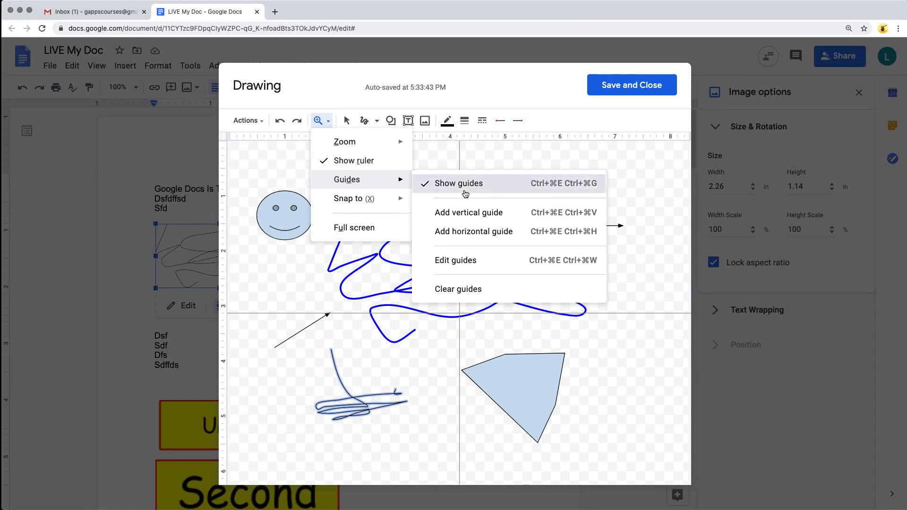
{"action": "left_click", "coordinate": [463, 187]}
{"action": "left_click", "coordinate": [322, 120]}
{"action": "mouse_move", "coordinate": [346, 202]}
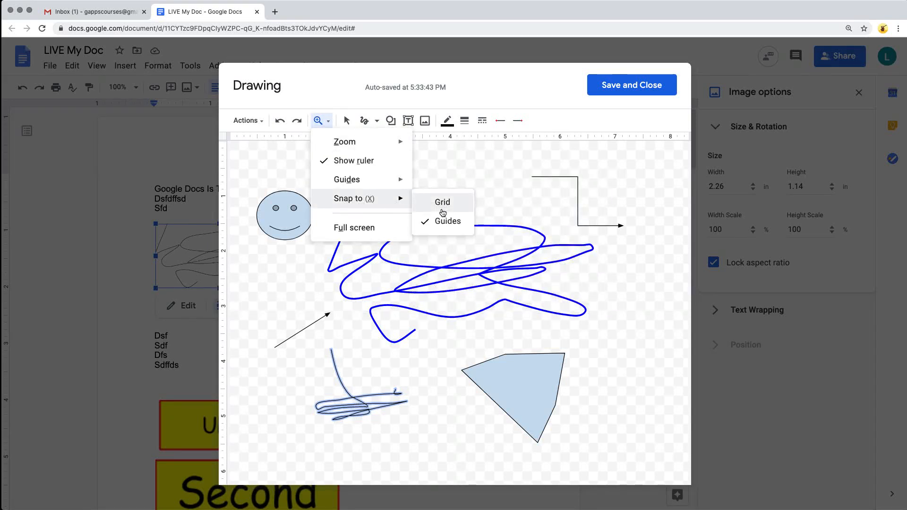
Insert word art reading "GSuite" into the drawing.
{"action": "left_click", "coordinate": [263, 121]}
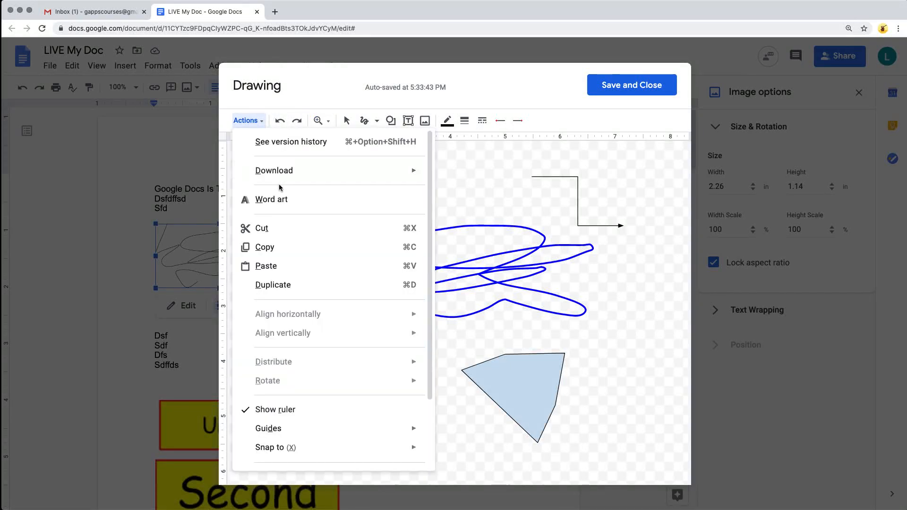
{"action": "mouse_move", "coordinate": [287, 176]}
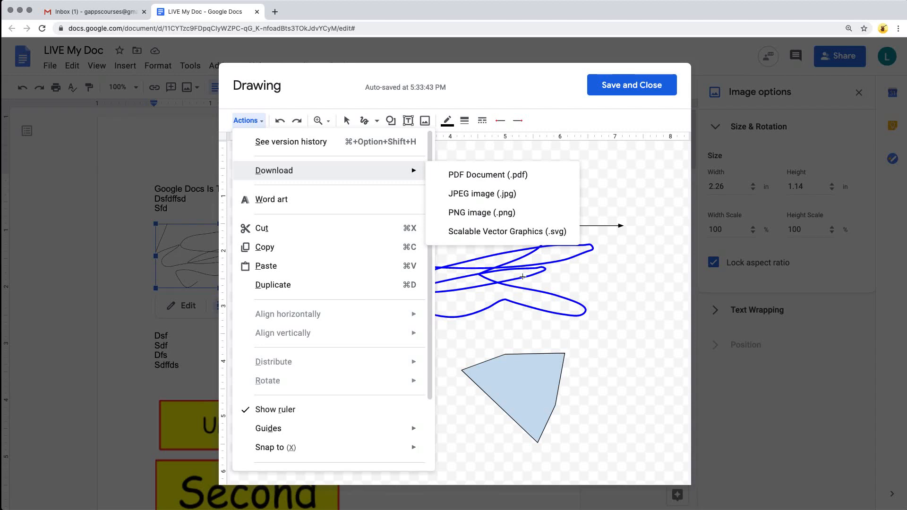
{"action": "left_click", "coordinate": [330, 207]}
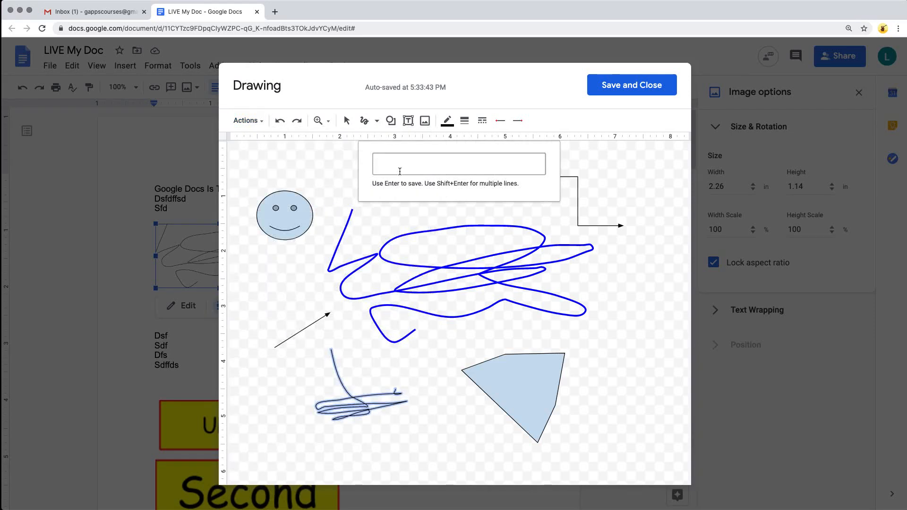
{"action": "type", "text": "GSuite"}
{"action": "key", "text": "Return"}
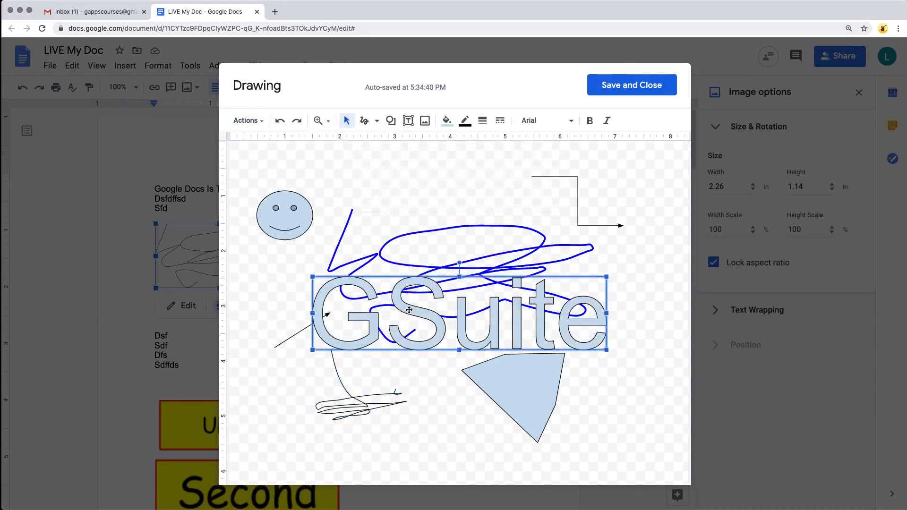
Fill the GSuite word art with solid red and place it, reduced in size, above the blue scribble.
{"action": "left_click_drag", "start_coordinate": [462, 331], "coordinate": [402, 331]}
{"action": "left_click", "coordinate": [446, 121]}
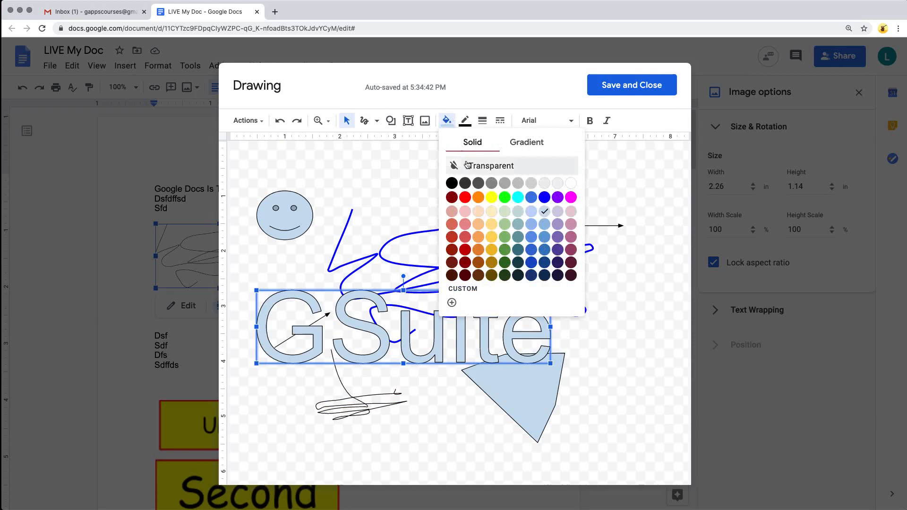
{"action": "left_click", "coordinate": [465, 197]}
{"action": "left_click_drag", "start_coordinate": [550, 291], "coordinate": [432, 323]}
{"action": "left_click_drag", "start_coordinate": [366, 347], "coordinate": [431, 179]}
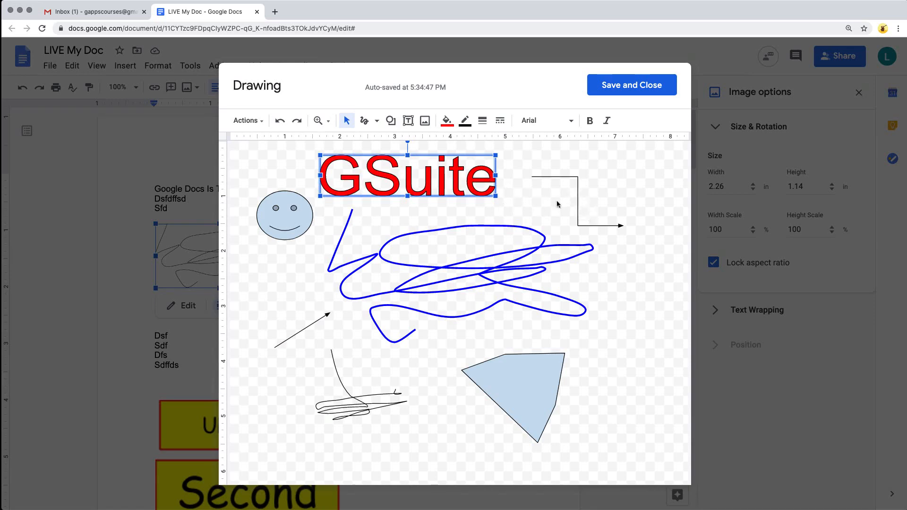
{"action": "left_click", "coordinate": [248, 120]}
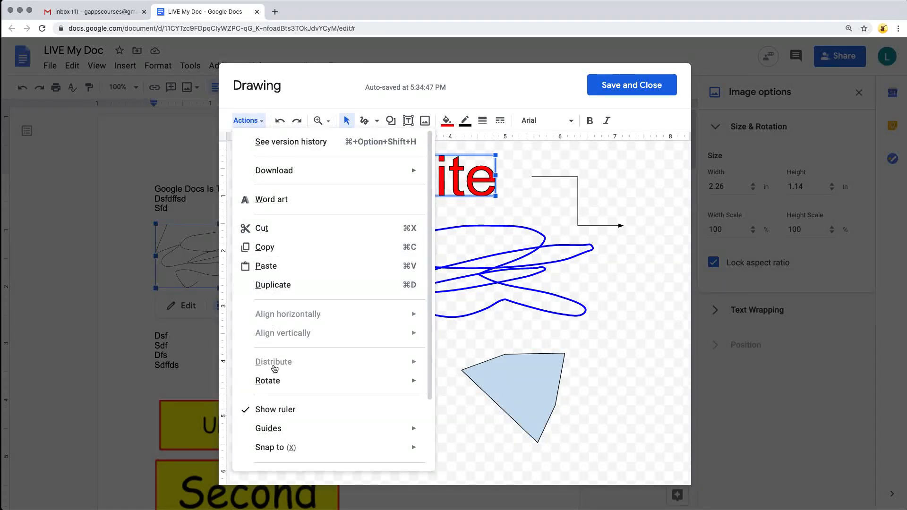
{"action": "mouse_move", "coordinate": [279, 382]}
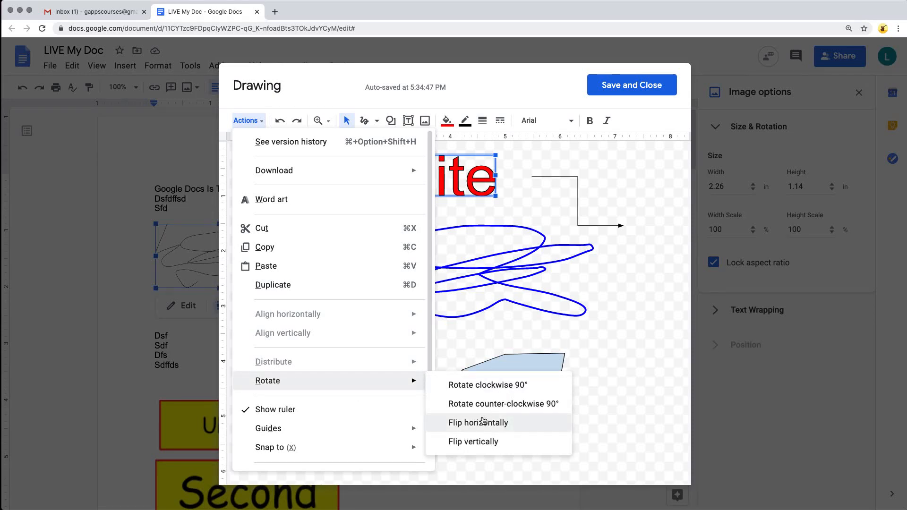
{"action": "left_click", "coordinate": [459, 205]}
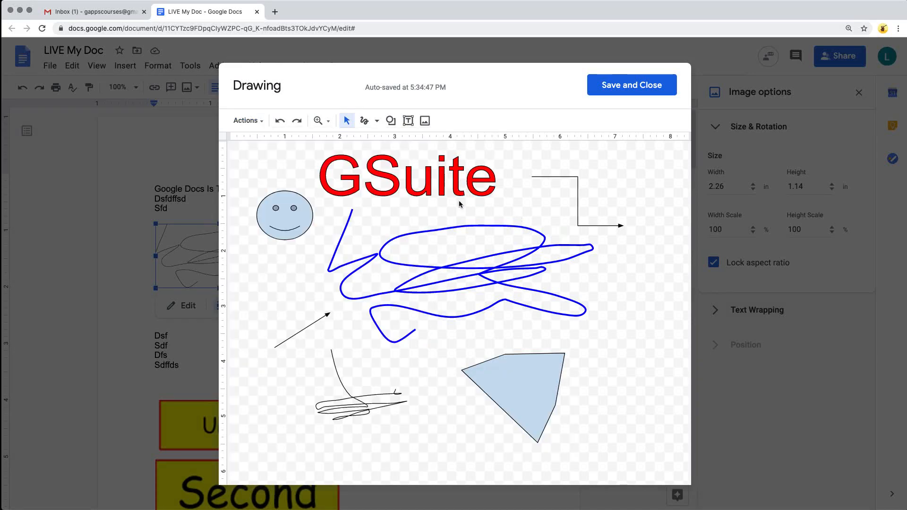
Upload the image kick3.png from the uploads folder into the drawing.
{"action": "left_click", "coordinate": [425, 122]}
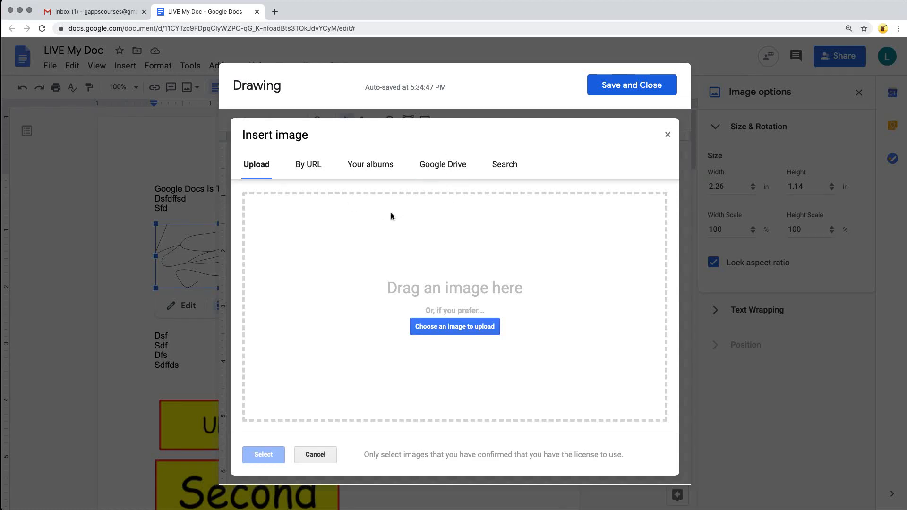
{"action": "left_click", "coordinate": [455, 327]}
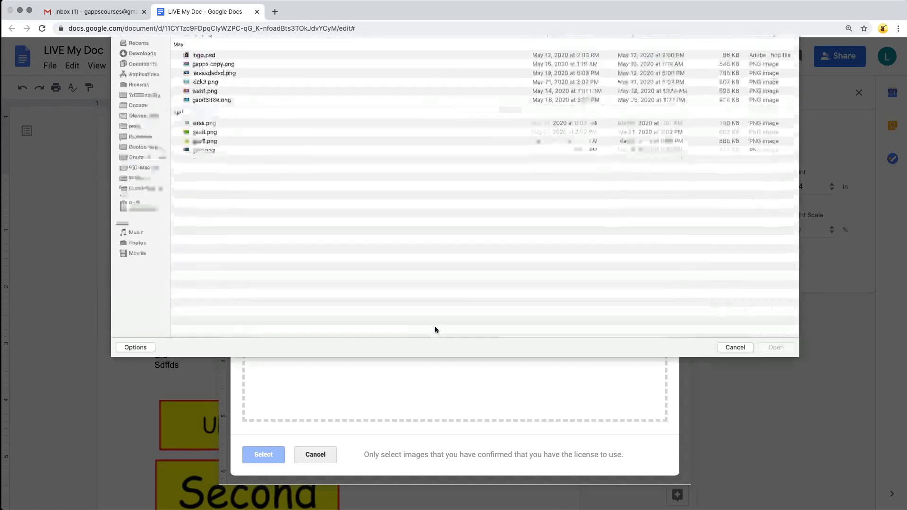
{"action": "left_click", "coordinate": [197, 122]}
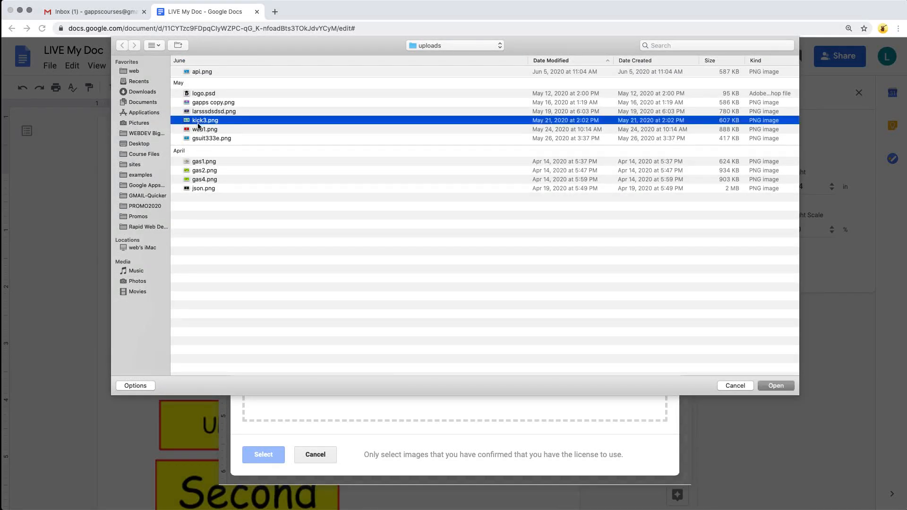
{"action": "left_click", "coordinate": [776, 386]}
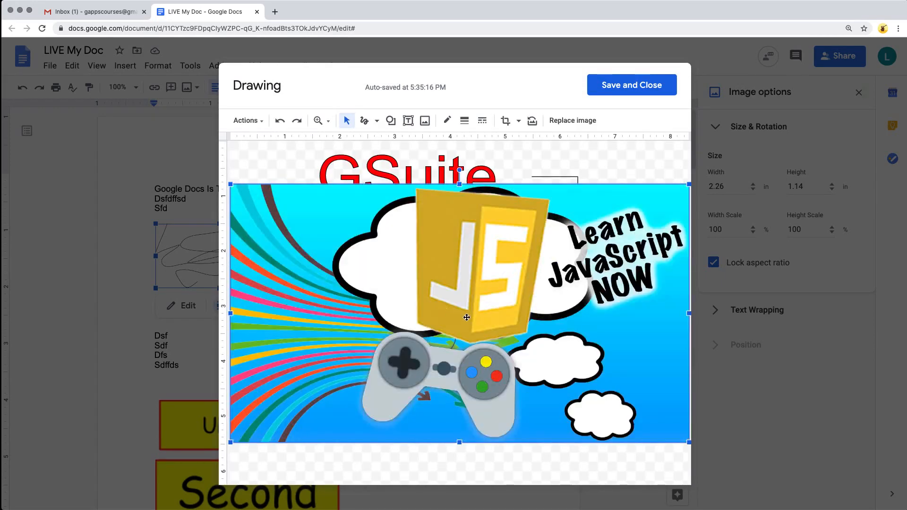
Shrink the JavaScript image to less than half its width and move it below the straight arrow, over the second scribble.
{"action": "left_click_drag", "start_coordinate": [231, 442], "coordinate": [495, 293]}
{"action": "mouse_move", "coordinate": [604, 252]}
{"action": "left_mouse_down"}
{"action": "mouse_move", "coordinate": [302, 375]}
{"action": "mouse_move", "coordinate": [345, 415]}
{"action": "left_mouse_up"}
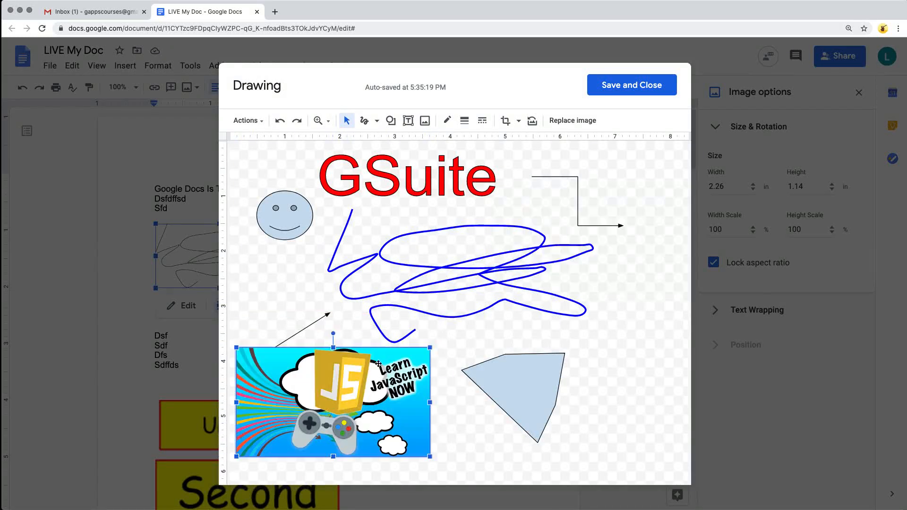
{"action": "left_click", "coordinate": [327, 235]}
Search Google images for "gsuite" to find another picture for the drawing.
{"action": "left_click", "coordinate": [425, 122]}
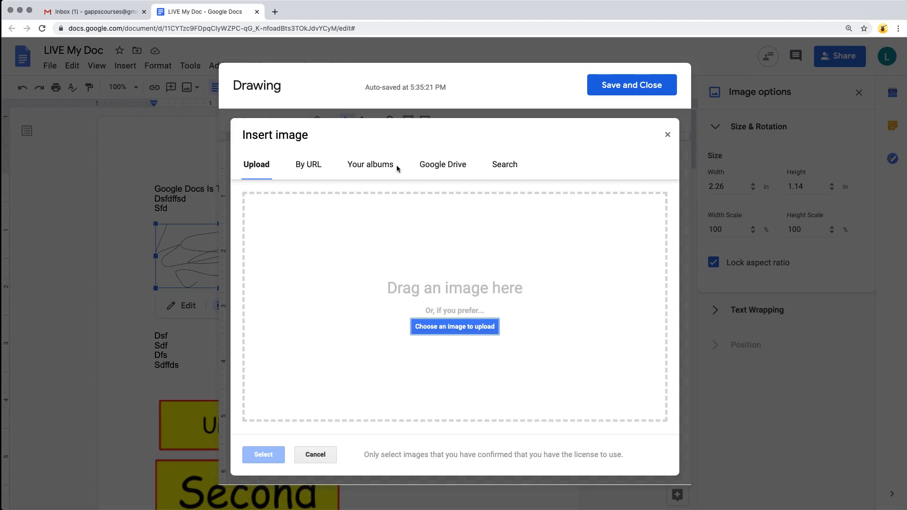
{"action": "left_click", "coordinate": [502, 167]}
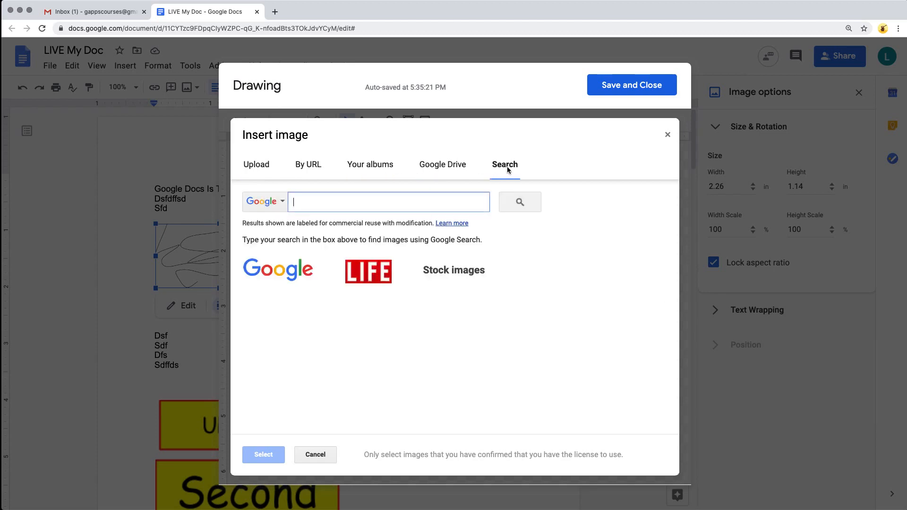
{"action": "type", "text": "gsuite"}
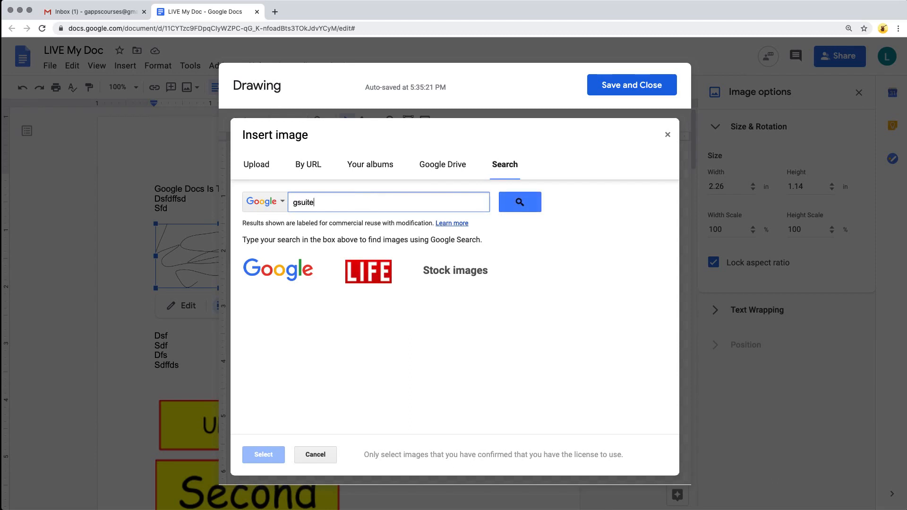
{"action": "left_click", "coordinate": [520, 202]}
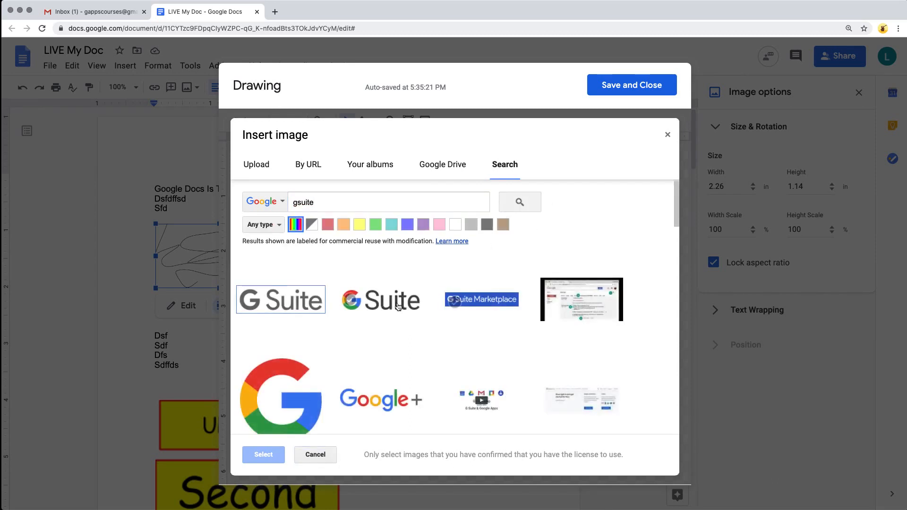
Try to insert the multicoloured Google G logo from the image search results.
{"action": "left_click", "coordinate": [302, 390]}
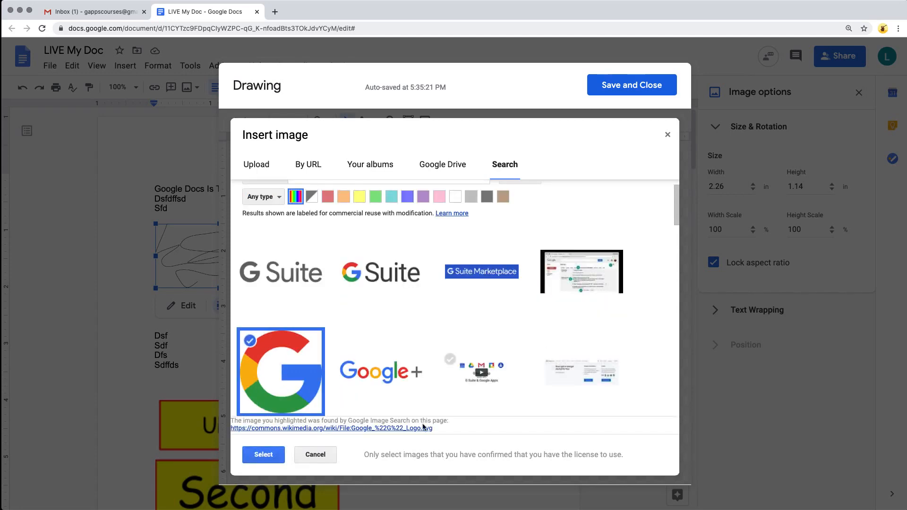
{"action": "left_click", "coordinate": [254, 456]}
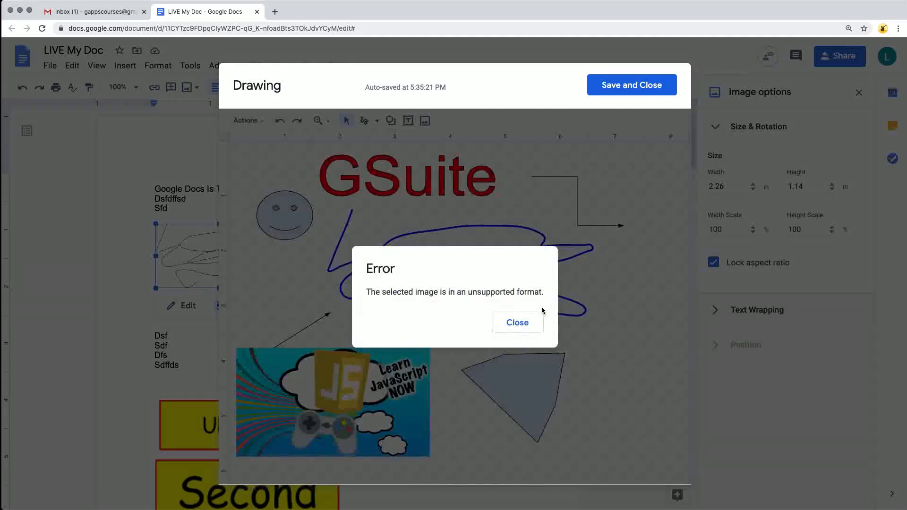
{"action": "left_click", "coordinate": [518, 323]}
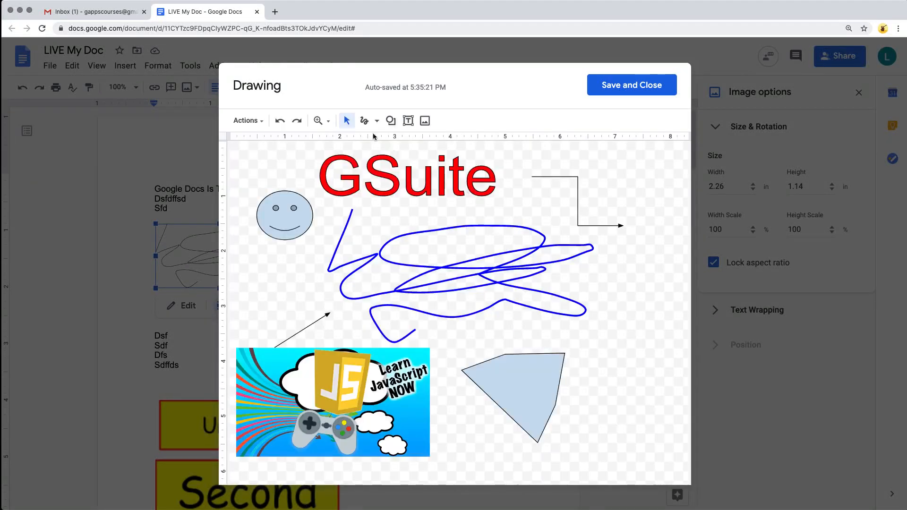
Insert the G Suite logo with the multicoloured G from the image search results.
{"action": "left_click", "coordinate": [424, 122]}
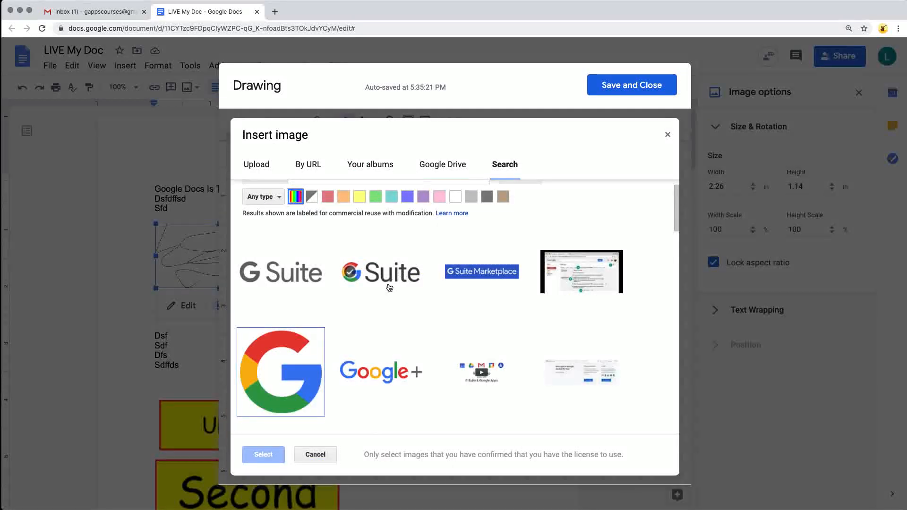
{"action": "left_click", "coordinate": [385, 286]}
{"action": "left_click", "coordinate": [266, 455]}
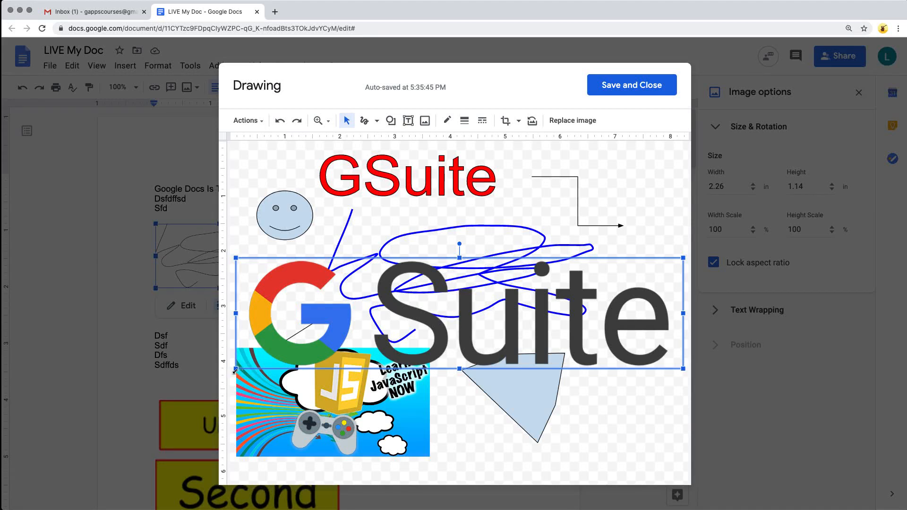
Shrink the G Suite logo to about half its width and move it beside the JavaScript image, over the five-sided shape's lower part.
{"action": "left_click_drag", "start_coordinate": [235, 371], "coordinate": [460, 313]}
{"action": "left_click_drag", "start_coordinate": [516, 288], "coordinate": [494, 427]}
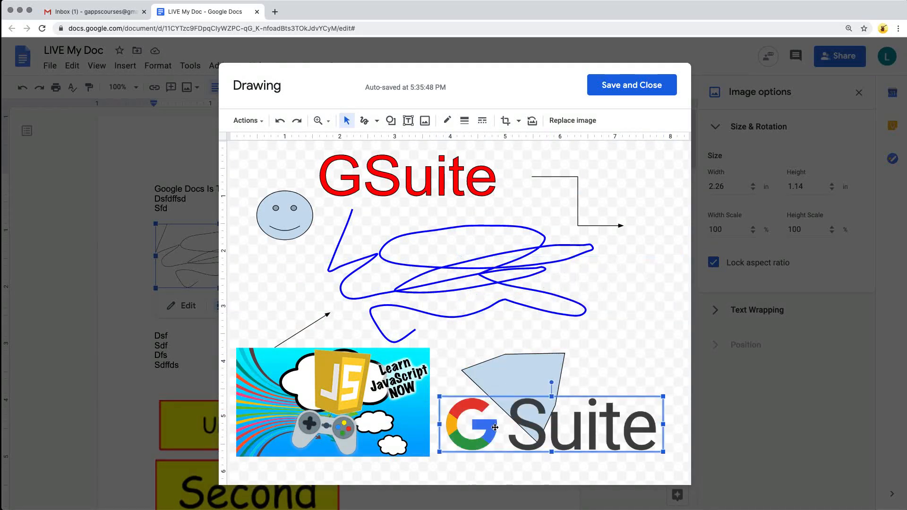
{"action": "left_click", "coordinate": [514, 369]}
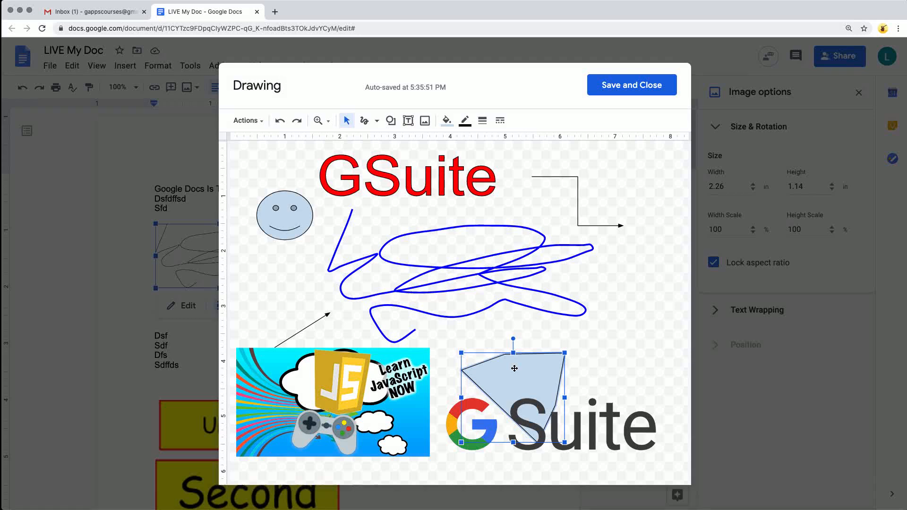
{"action": "left_click", "coordinate": [450, 313]}
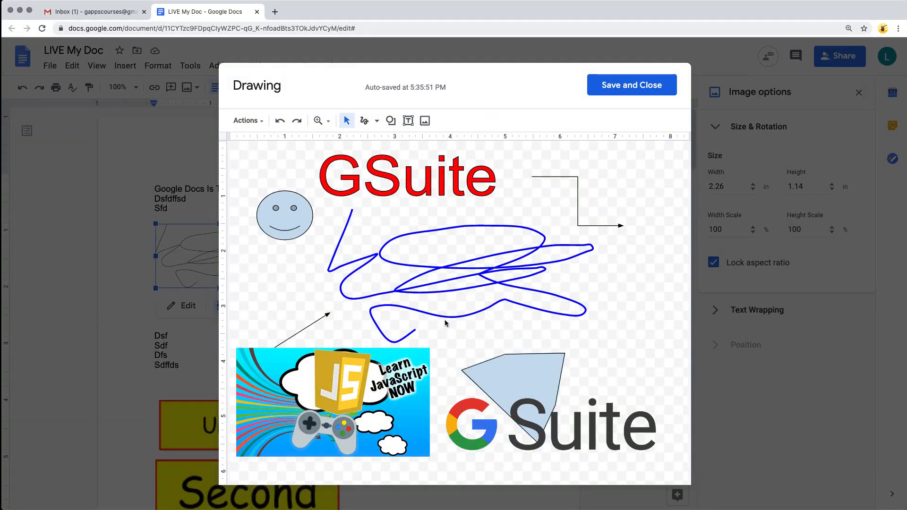
Delete the blue scribbles, the five-sided shape, the smiley face, the straight arrow and the elbow arrow from the drawing.
{"action": "key", "text": "Delete"}
{"action": "left_click", "coordinate": [490, 374]}
{"action": "key", "text": "Delete"}
{"action": "left_click", "coordinate": [284, 215]}
{"action": "key", "text": "Delete"}
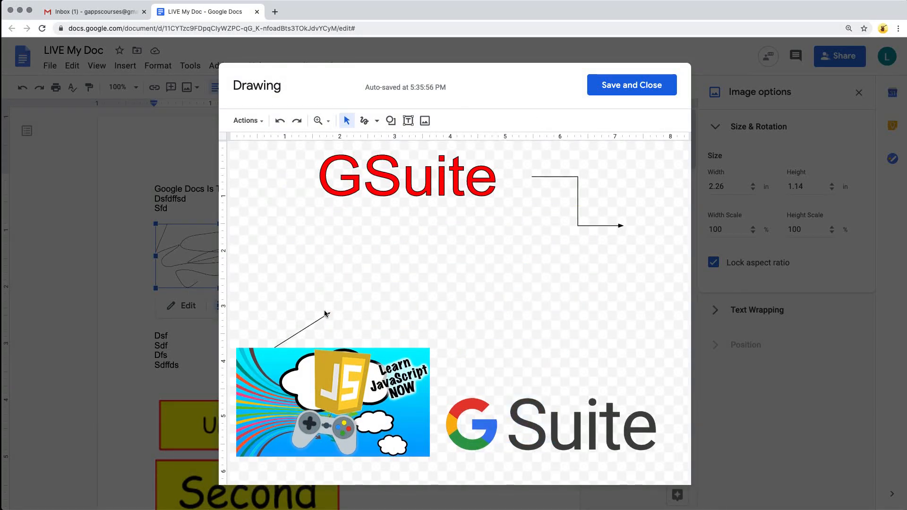
{"action": "left_click", "coordinate": [325, 314]}
{"action": "key", "text": "Delete"}
{"action": "left_click", "coordinate": [577, 175]}
{"action": "key", "text": "Delete"}
Stack the red GSuite word art, the G Suite logo and the JavaScript image in one column, and save the drawing to the document.
{"action": "left_click_drag", "start_coordinate": [516, 407], "coordinate": [384, 228]}
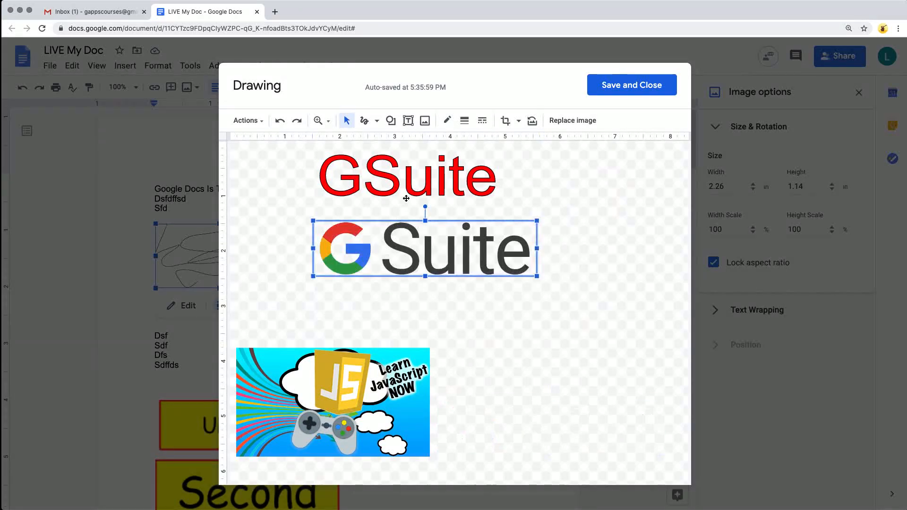
{"action": "left_click_drag", "start_coordinate": [406, 198], "coordinate": [436, 219]}
{"action": "mouse_move", "coordinate": [381, 427]}
{"action": "left_mouse_down"}
{"action": "mouse_move", "coordinate": [482, 358]}
{"action": "mouse_move", "coordinate": [466, 370]}
{"action": "left_mouse_up"}
{"action": "left_click", "coordinate": [404, 402]}
{"action": "key", "text": "Delete"}
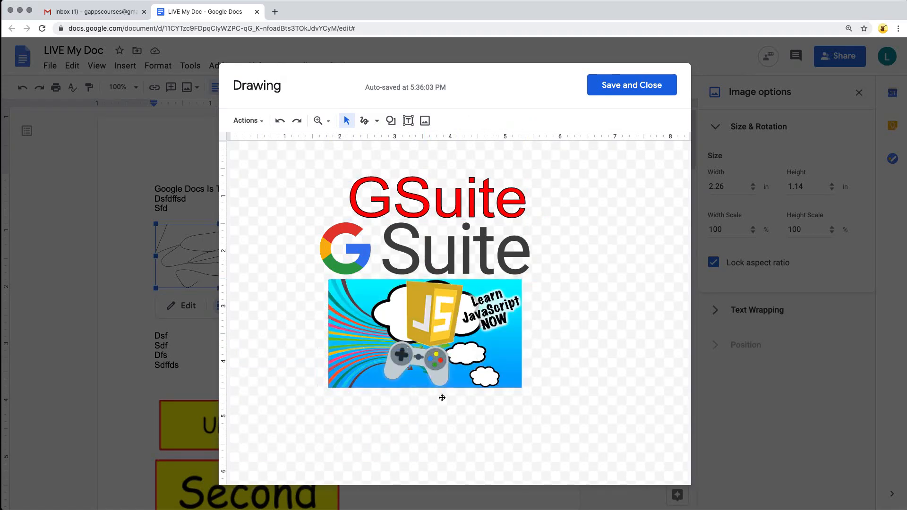
{"action": "left_click", "coordinate": [621, 89]}
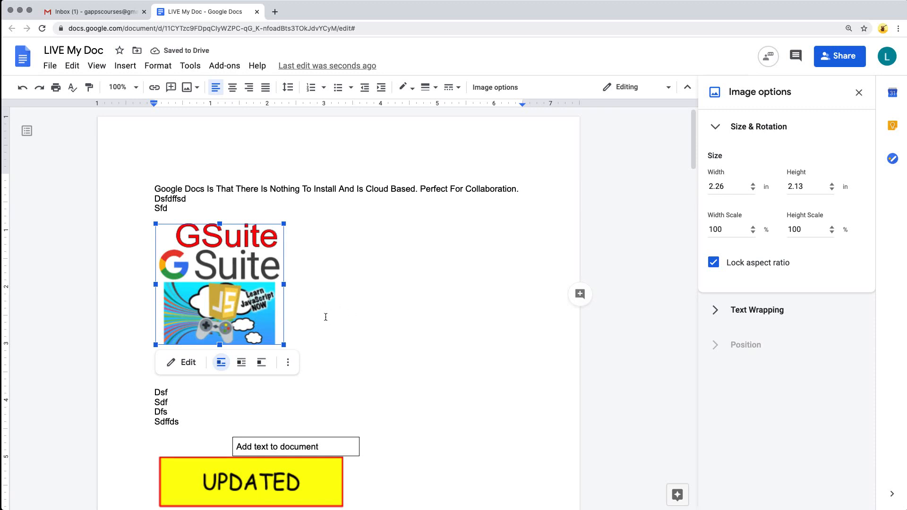
Examine the sources offered for inserting a drawing and, with the document header hidden, those for inserting an image.
{"action": "left_click", "coordinate": [125, 66]}
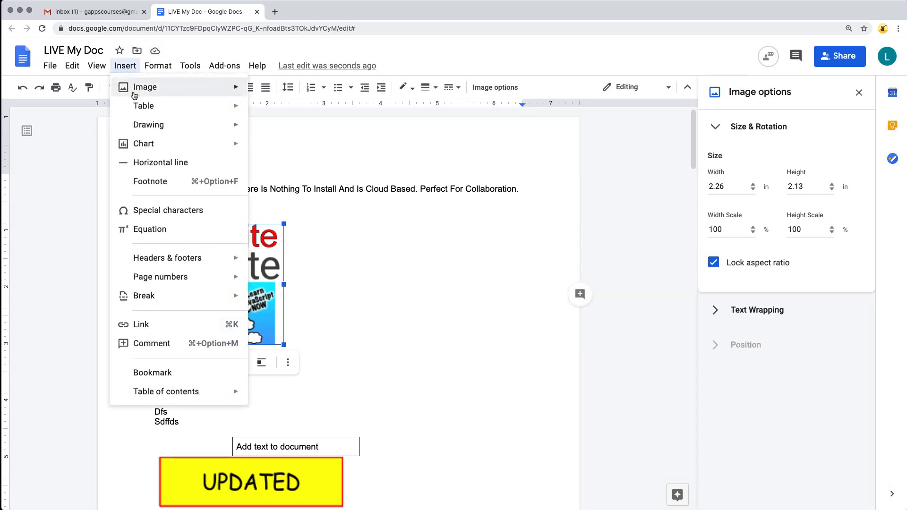
{"action": "mouse_move", "coordinate": [148, 129]}
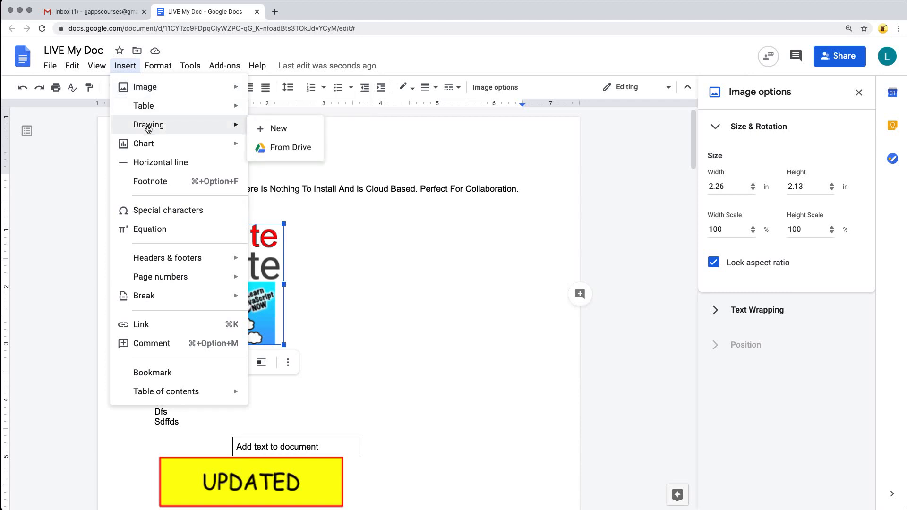
{"action": "left_click", "coordinate": [335, 270]}
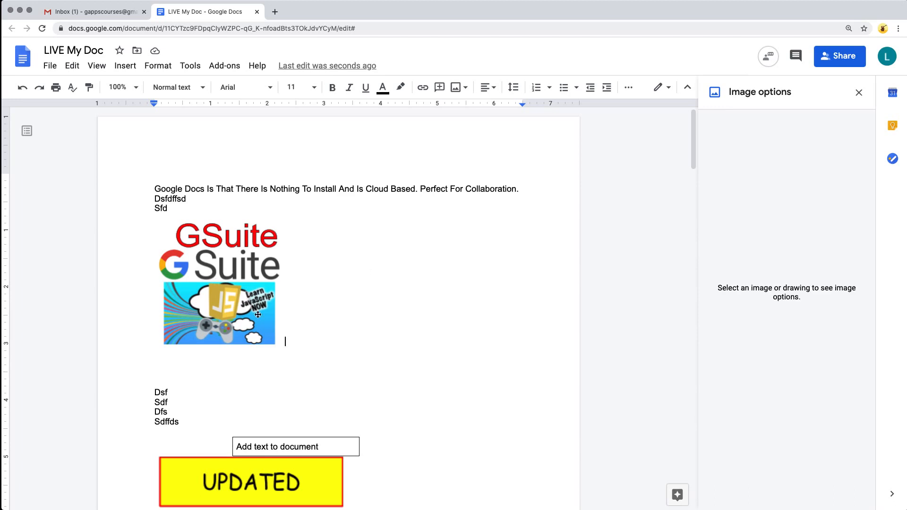
{"action": "left_click", "coordinate": [230, 300]}
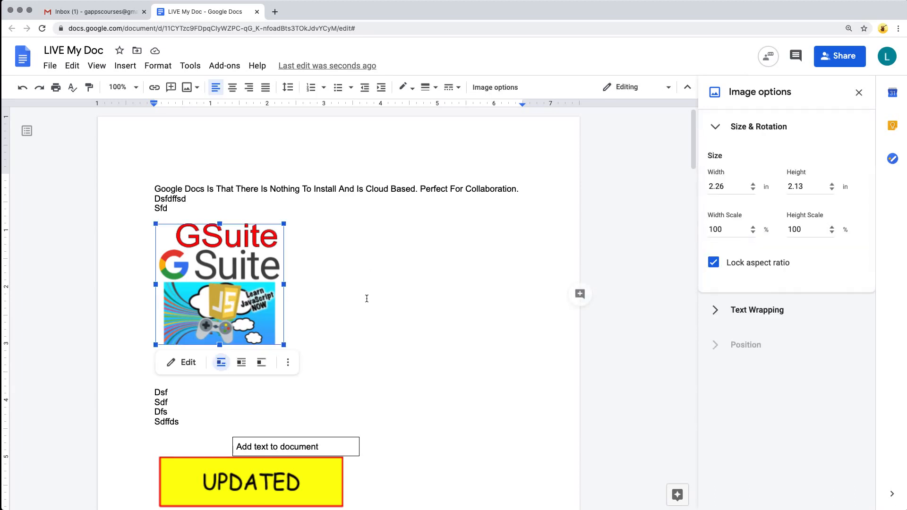
{"action": "left_click", "coordinate": [324, 304]}
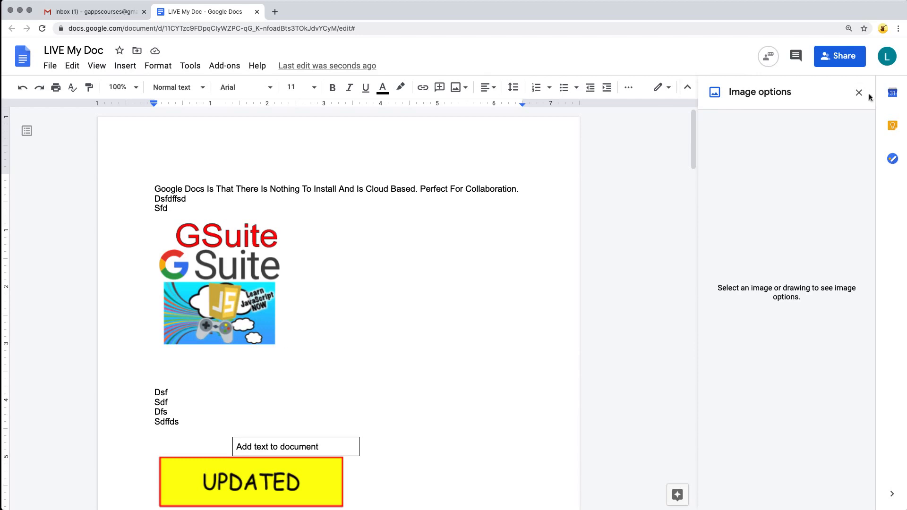
{"action": "left_click", "coordinate": [687, 87]}
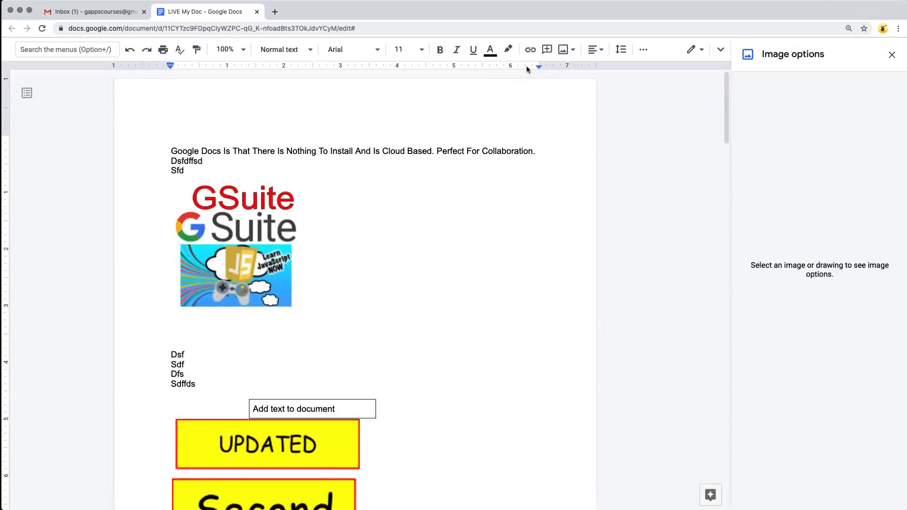
{"action": "left_click", "coordinate": [565, 50]}
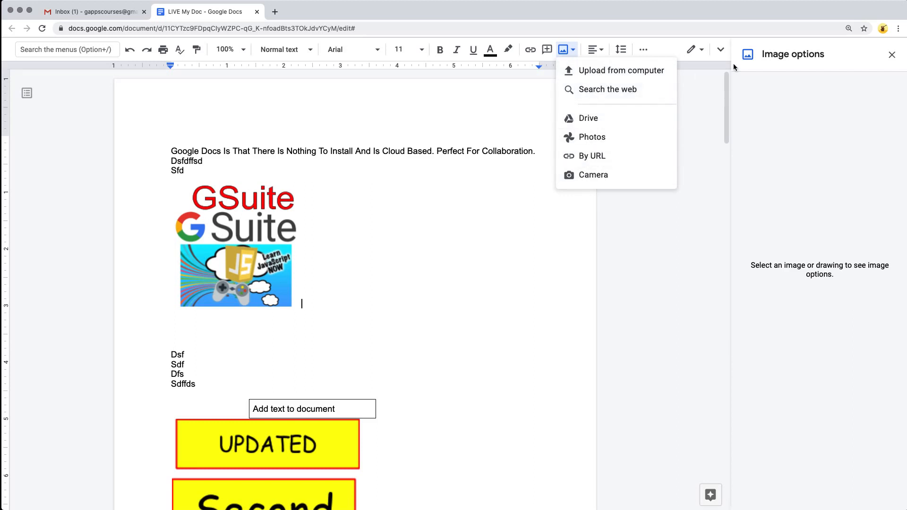
{"action": "left_click", "coordinate": [721, 49]}
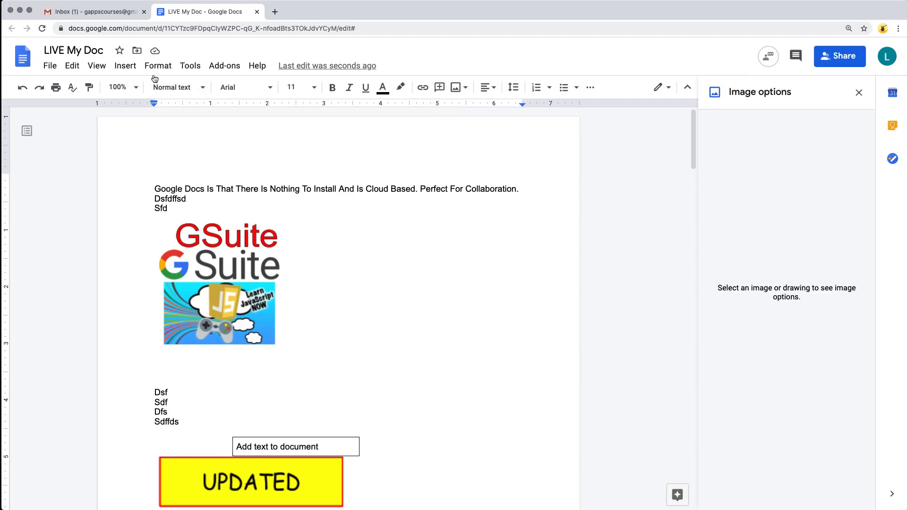
{"action": "left_click", "coordinate": [125, 65]}
{"action": "mouse_move", "coordinate": [135, 124]}
{"action": "left_click", "coordinate": [314, 285]}
Cut the drawing from the first page and paste it back in the same place.
{"action": "right_click", "coordinate": [238, 283]}
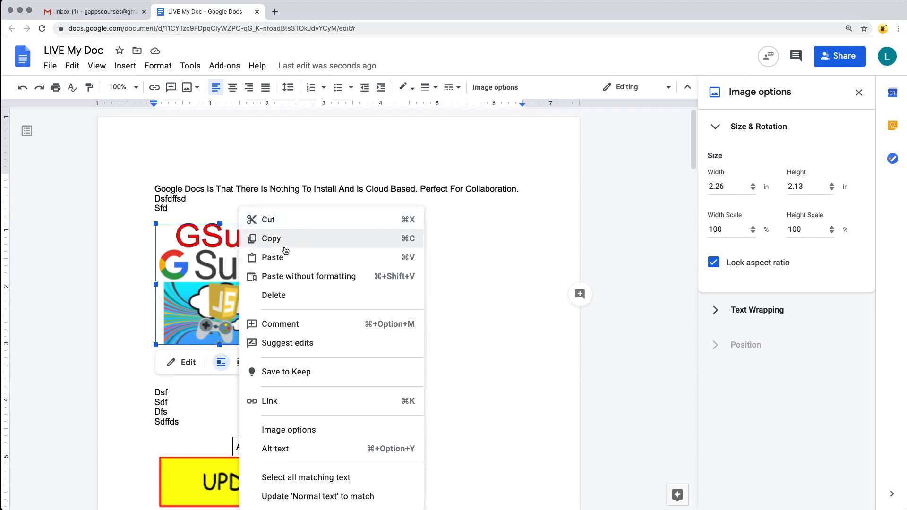
{"action": "left_click", "coordinate": [286, 218]}
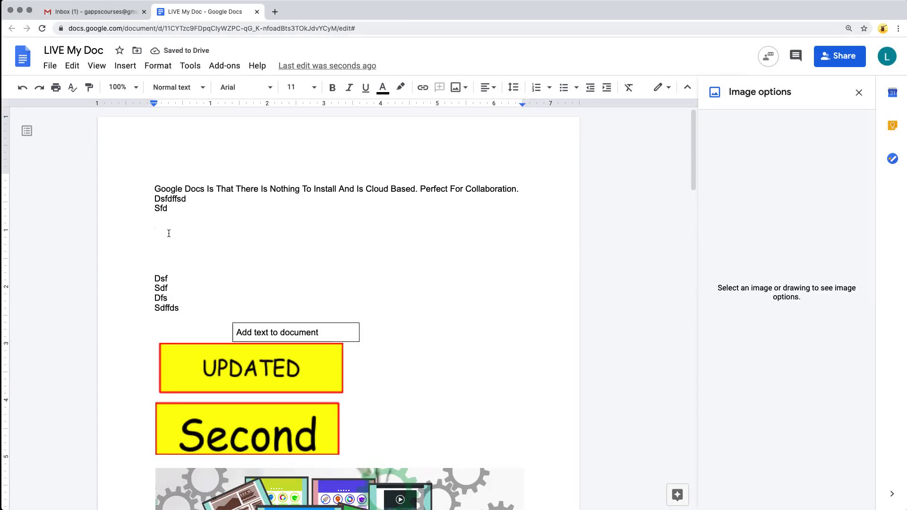
{"action": "left_click", "coordinate": [72, 66]}
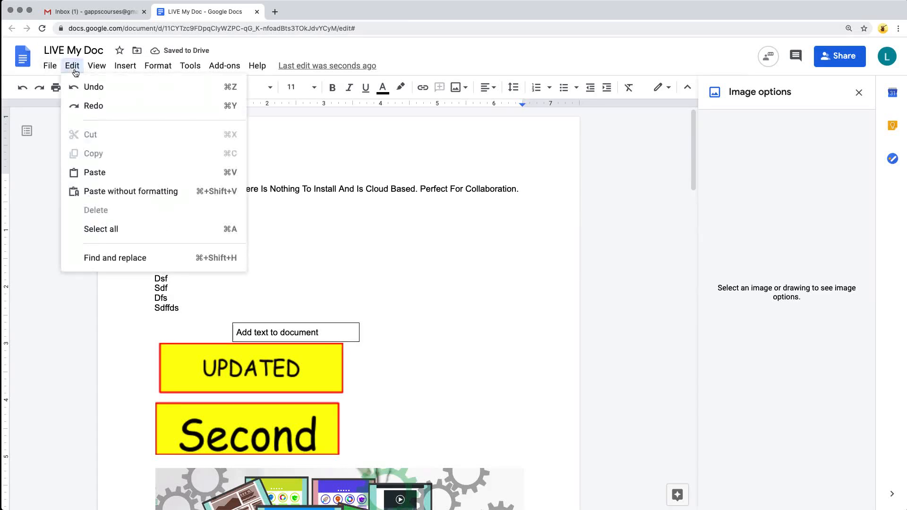
{"action": "left_click", "coordinate": [117, 171]}
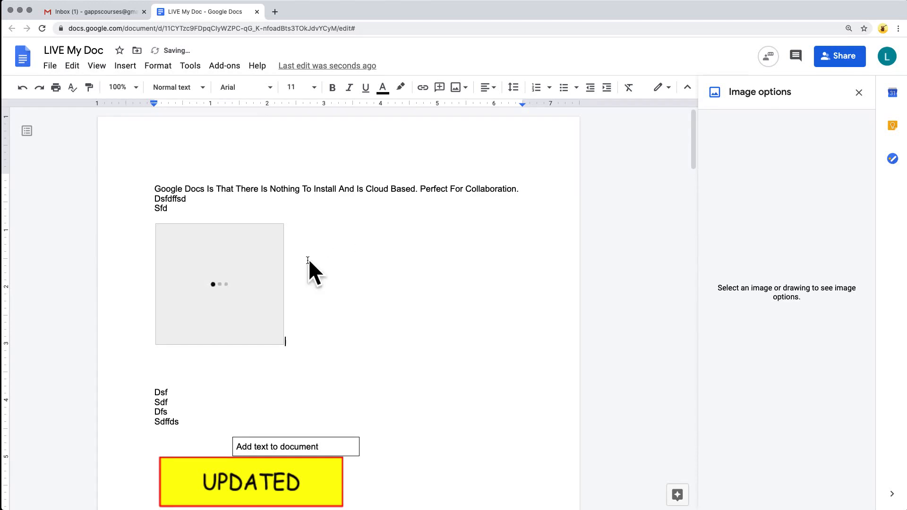
Edit the drawing so the red GSuite word art overlaps the end of the G Suite logo, and save it.
{"action": "left_click", "coordinate": [228, 274]}
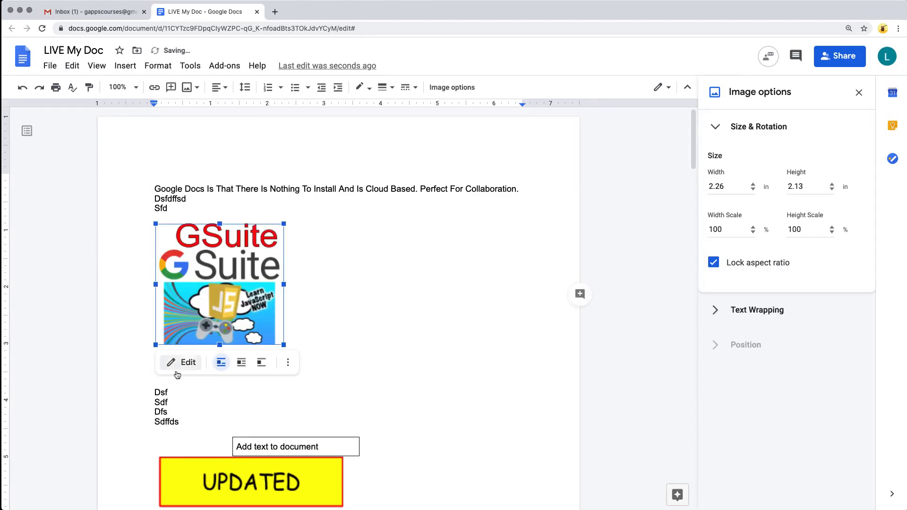
{"action": "left_click", "coordinate": [182, 362]}
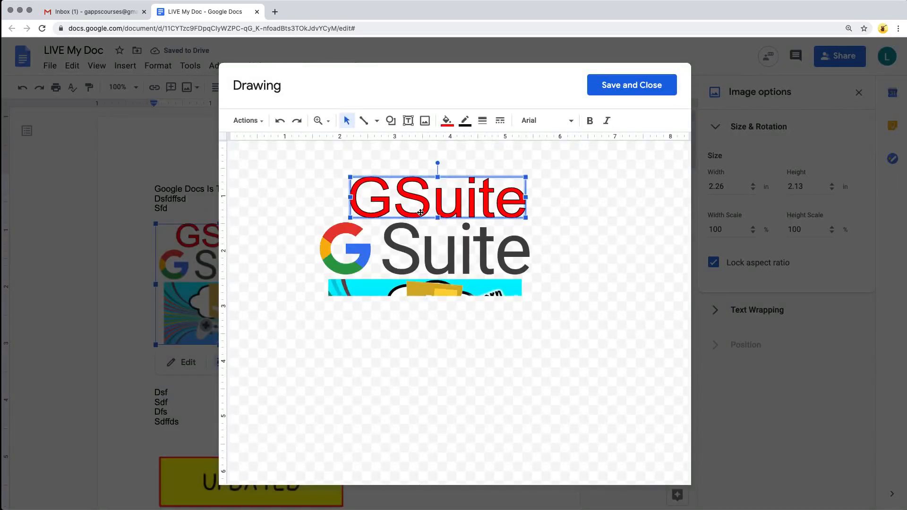
{"action": "left_click_drag", "start_coordinate": [432, 188], "coordinate": [568, 262]}
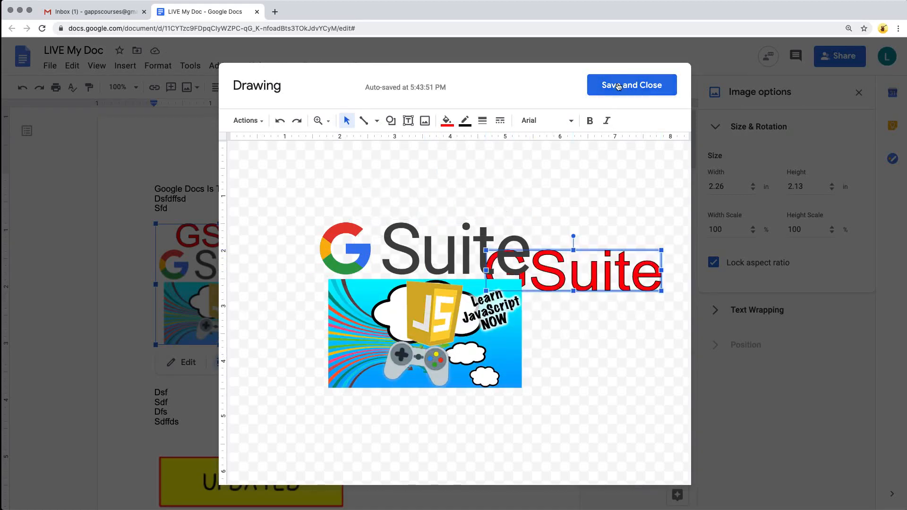
{"action": "left_click", "coordinate": [600, 86]}
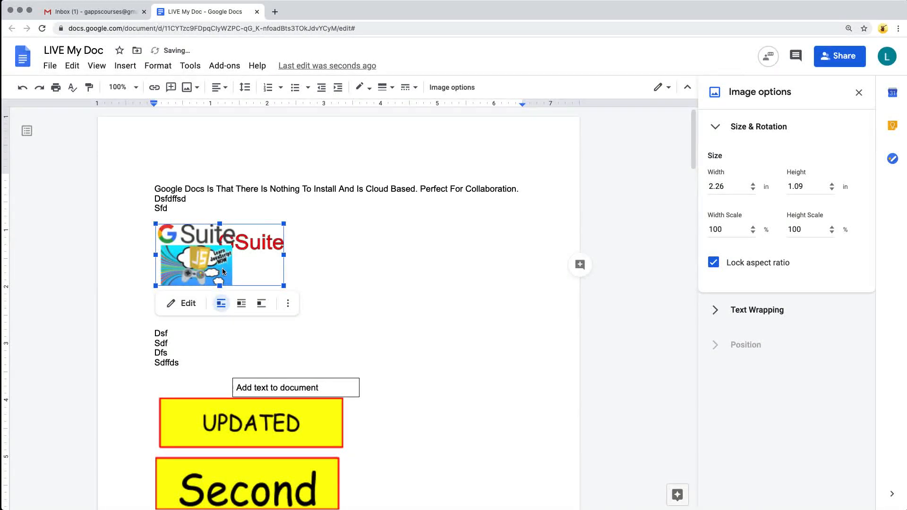
{"action": "left_click", "coordinate": [300, 263]}
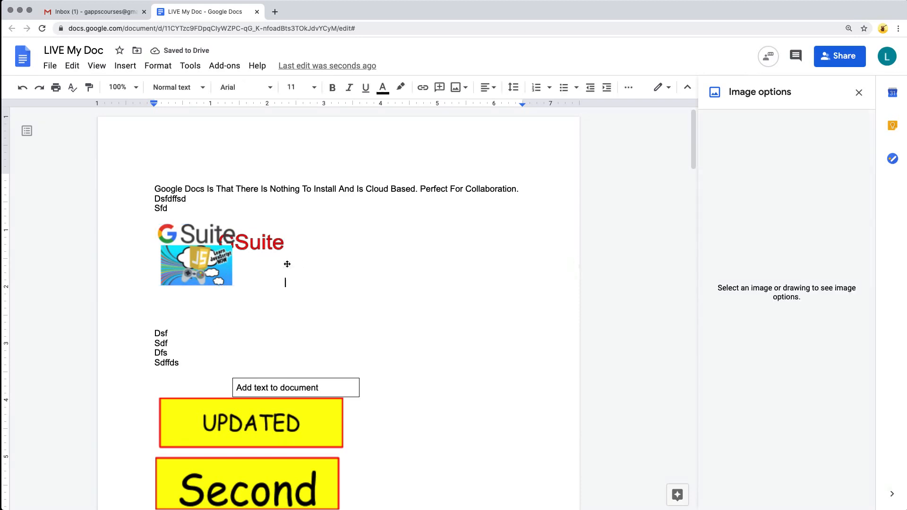
Copy the drawing and paste it before the "Google Docs is that there is nothing to install" paragraph starting the page after footnotes 3 and 4.
{"action": "left_click", "coordinate": [219, 264]}
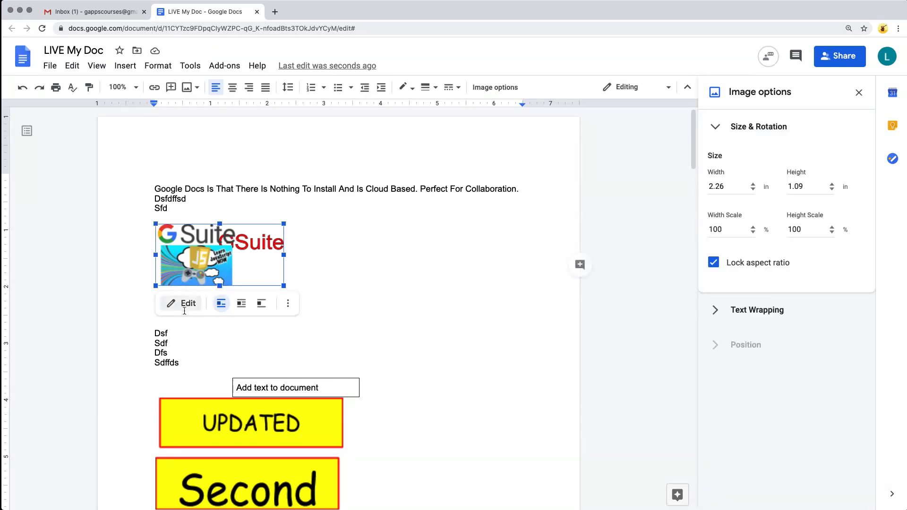
{"action": "right_click", "coordinate": [214, 258]}
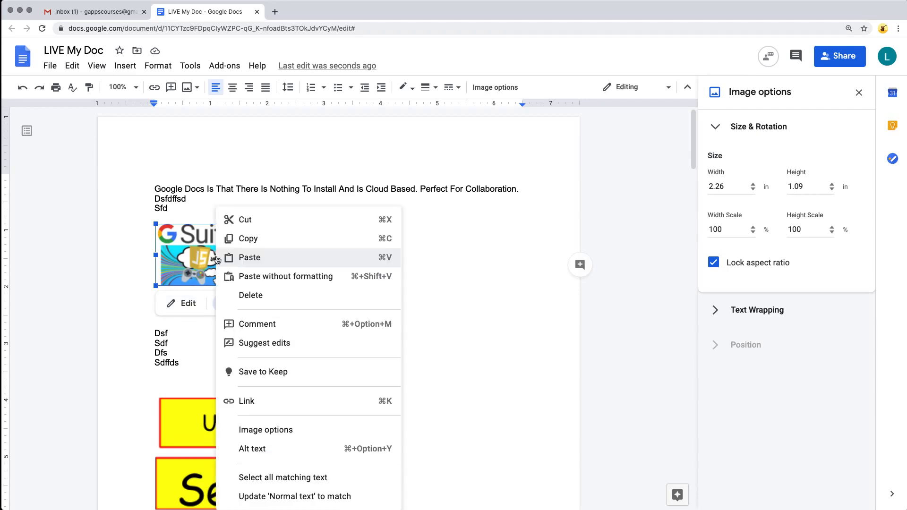
{"action": "left_click", "coordinate": [247, 238]}
{"action": "left_click", "coordinate": [324, 273]}
{"action": "scroll", "coordinate": [324, 278], "scroll_direction": "down", "scroll_amount": 10}
{"action": "scroll", "coordinate": [324, 278], "scroll_direction": "down", "scroll_amount": 20}
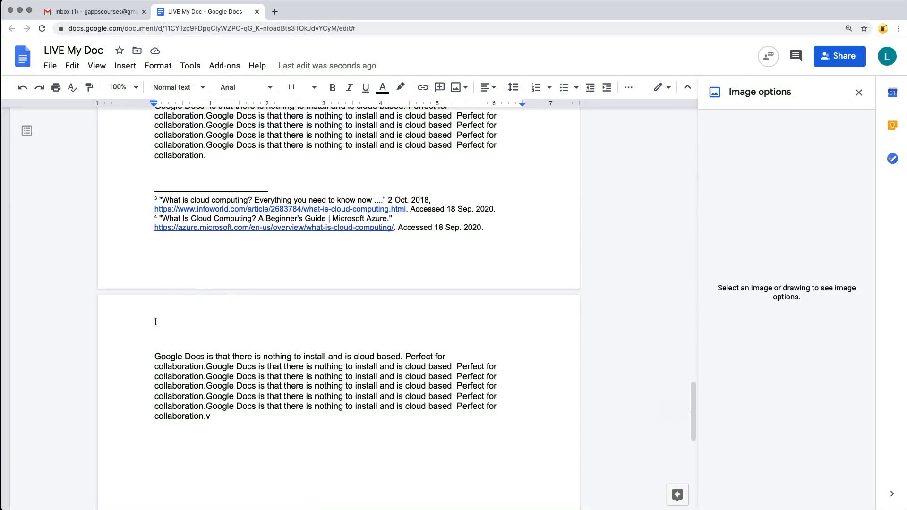
{"action": "left_click", "coordinate": [156, 357]}
{"action": "key", "text": "super+v"}
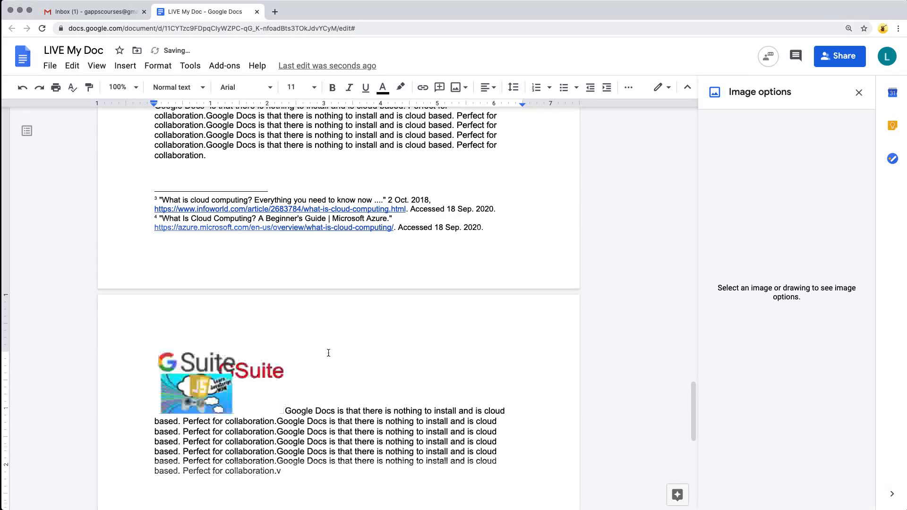
Edit the pasted drawing: move the red GSuite word art well below the logo, delete the JavaScript image, and save.
{"action": "scroll", "coordinate": [331, 351], "scroll_direction": "down", "scroll_amount": 1}
{"action": "left_click", "coordinate": [193, 354]}
{"action": "left_click", "coordinate": [185, 388]}
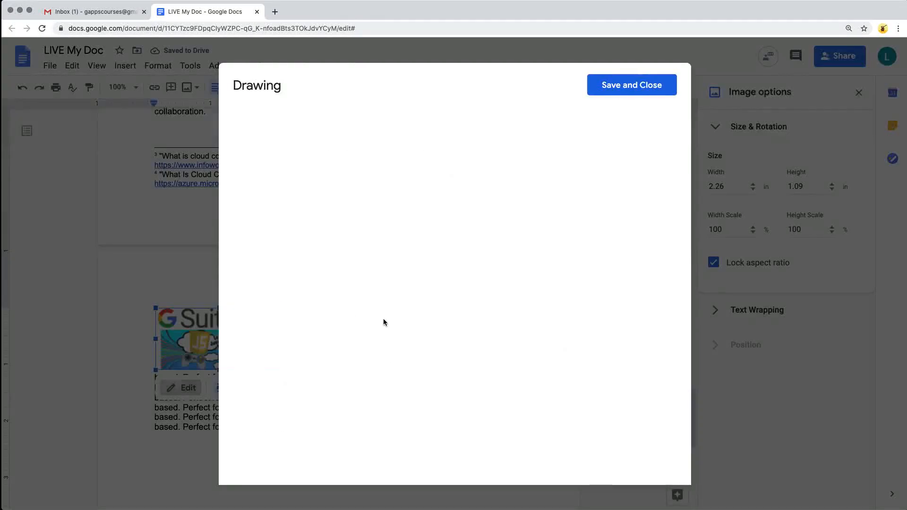
{"action": "left_click", "coordinate": [555, 286]}
{"action": "left_click_drag", "start_coordinate": [555, 286], "coordinate": [393, 378]}
{"action": "left_click", "coordinate": [423, 310]}
{"action": "key", "text": "Delete"}
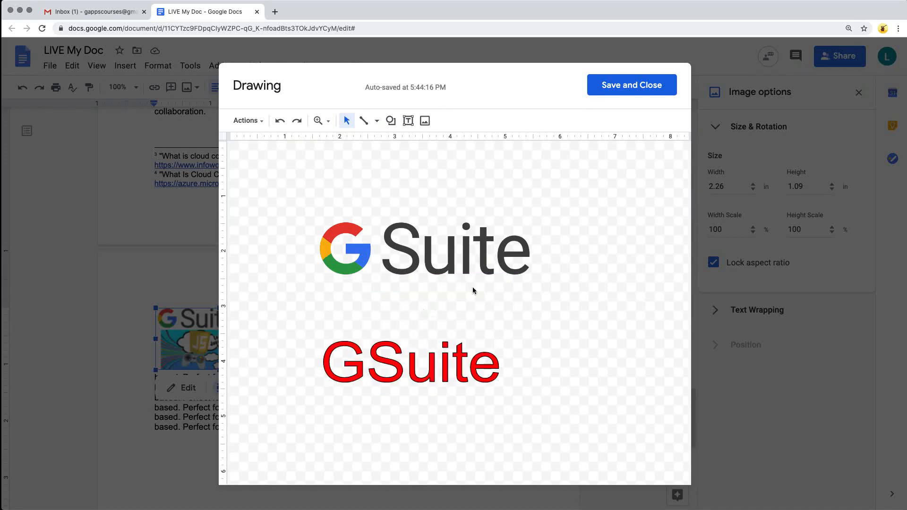
{"action": "left_click", "coordinate": [632, 84]}
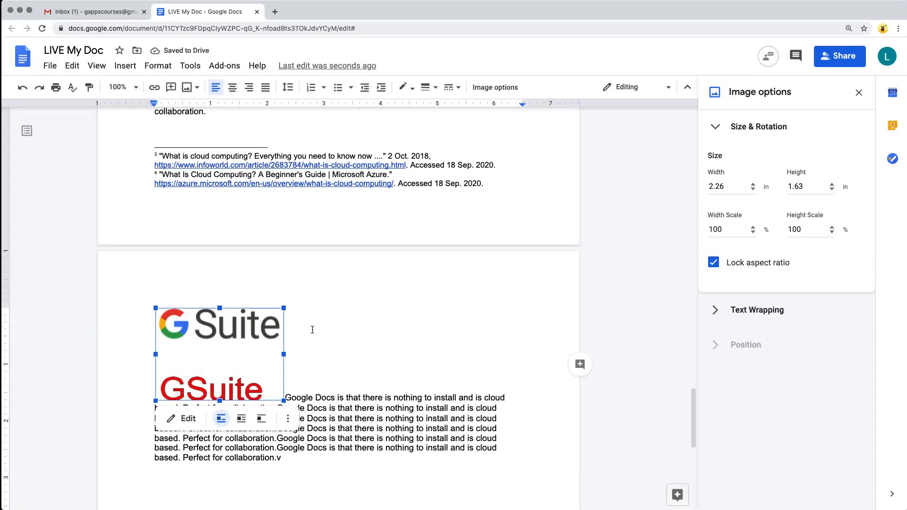
Set the alt text title of the first page's drawing to "G Suite", and close the image options.
{"action": "scroll", "coordinate": [312, 329], "scroll_direction": "up", "scroll_amount": 20}
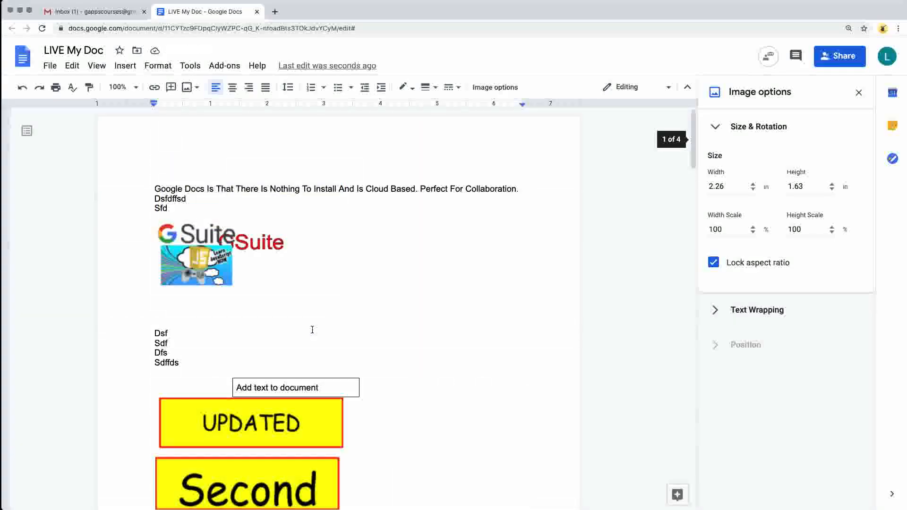
{"action": "left_click", "coordinate": [249, 281]}
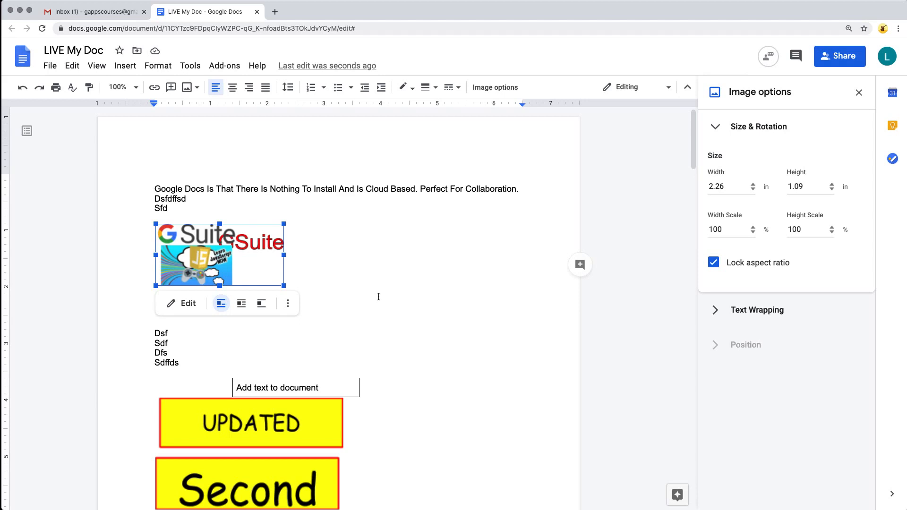
{"action": "left_click", "coordinate": [385, 251]}
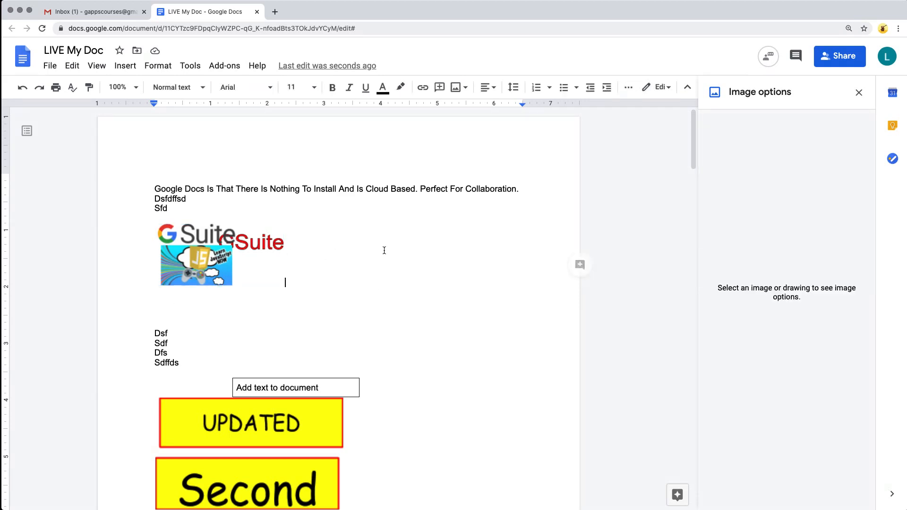
{"action": "right_click", "coordinate": [210, 257]}
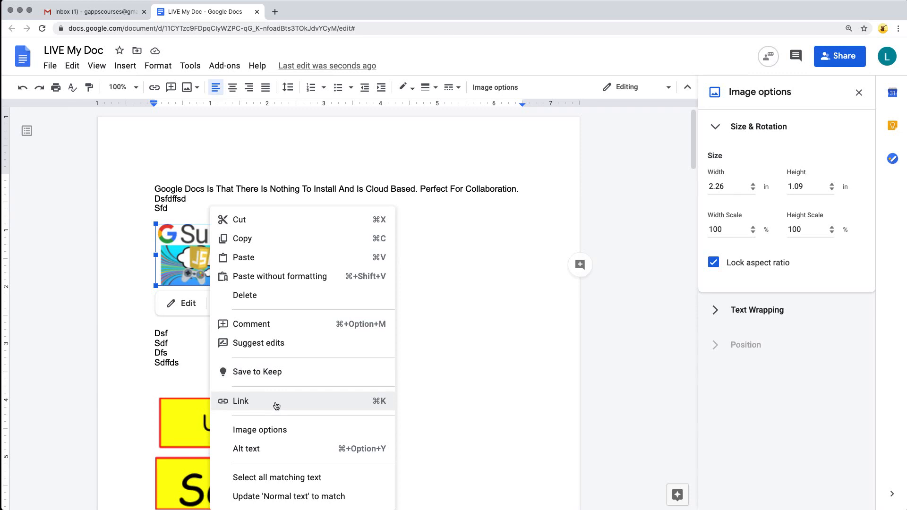
{"action": "left_click", "coordinate": [276, 451]}
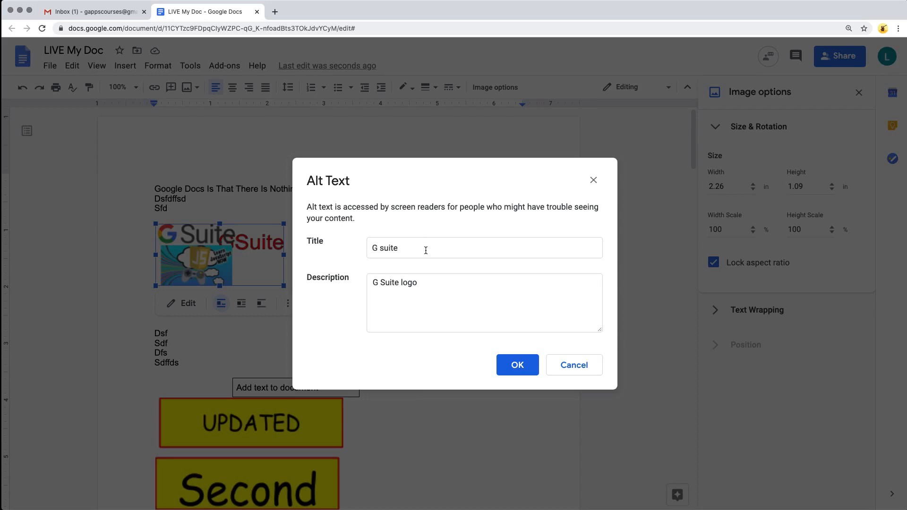
{"action": "left_click_drag", "start_coordinate": [426, 250], "coordinate": [356, 248]}
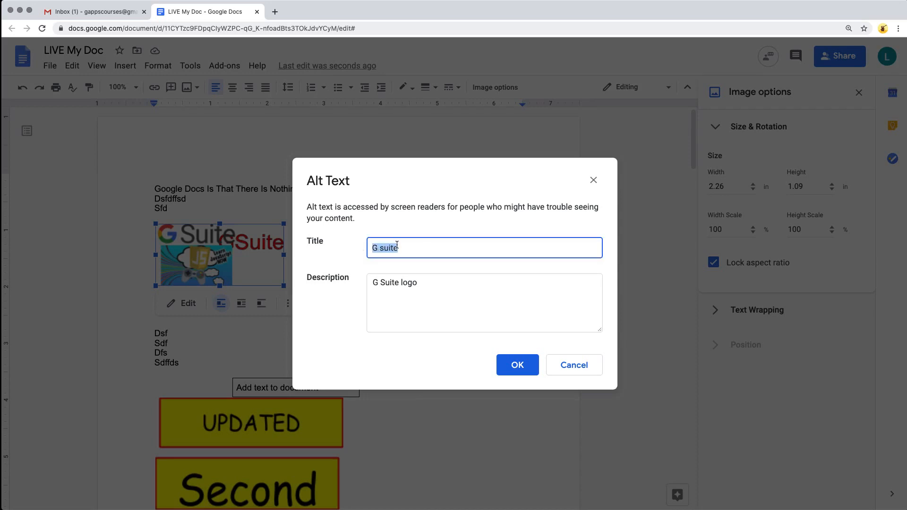
{"action": "type", "text": "G Sutie"}
{"action": "double_click", "coordinate": [396, 249]}
{"action": "type", "text": "Suite"}
{"action": "left_click", "coordinate": [427, 283]}
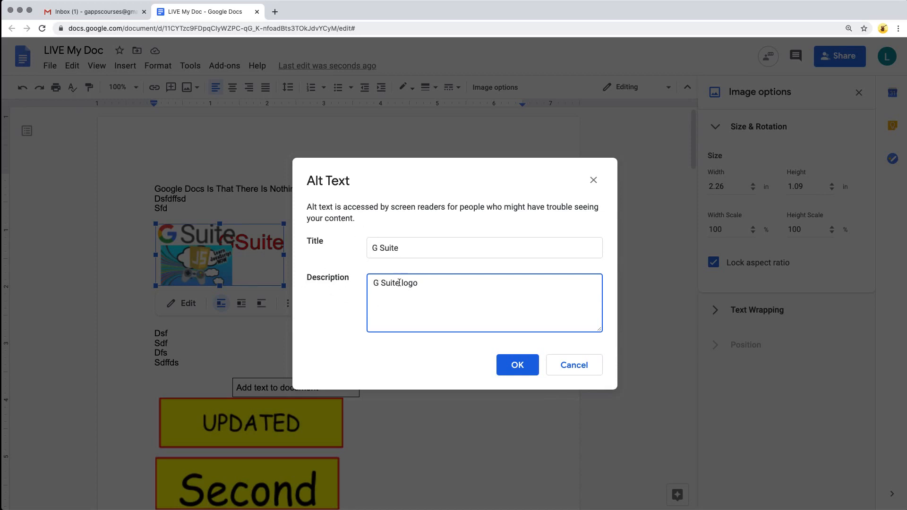
{"action": "left_click", "coordinate": [509, 365]}
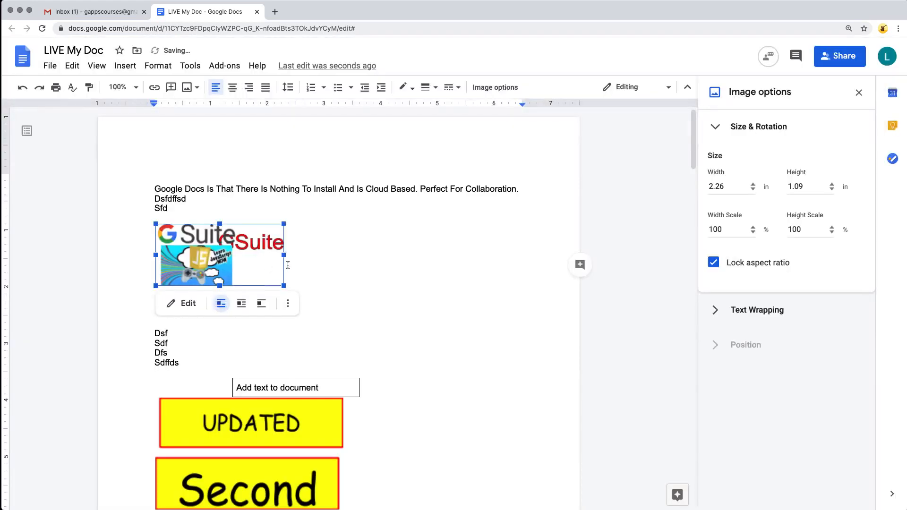
{"action": "left_click", "coordinate": [305, 260]}
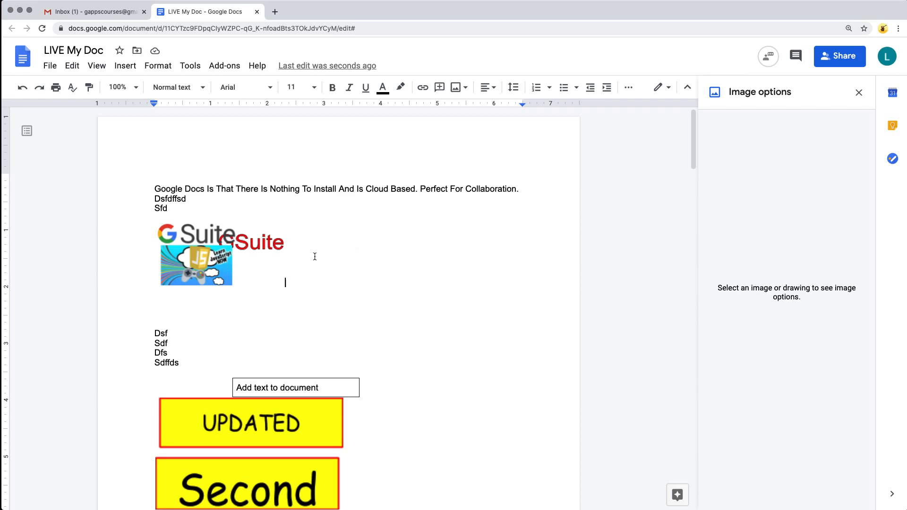
{"action": "left_click", "coordinate": [858, 93]}
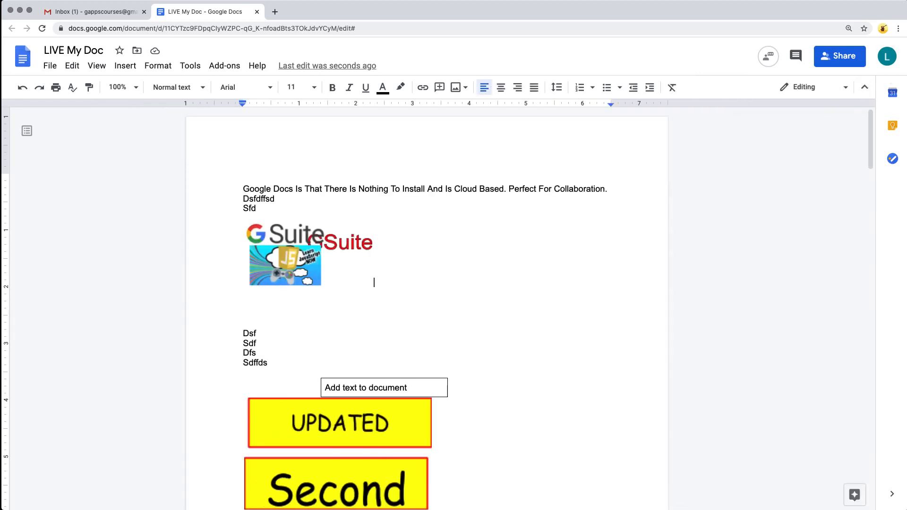